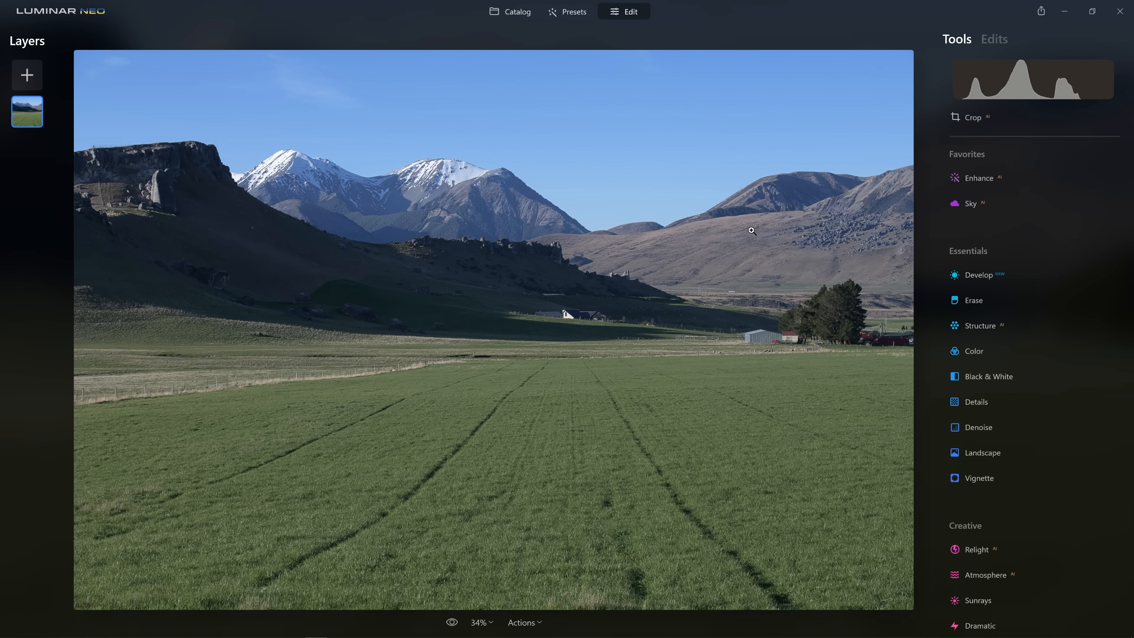
Look through the Develop RAW tool's camera profile, light, curves, color and sharpness settings, and close the tool.
left_click(988, 273)
scroll(978, 290, "down", 5)
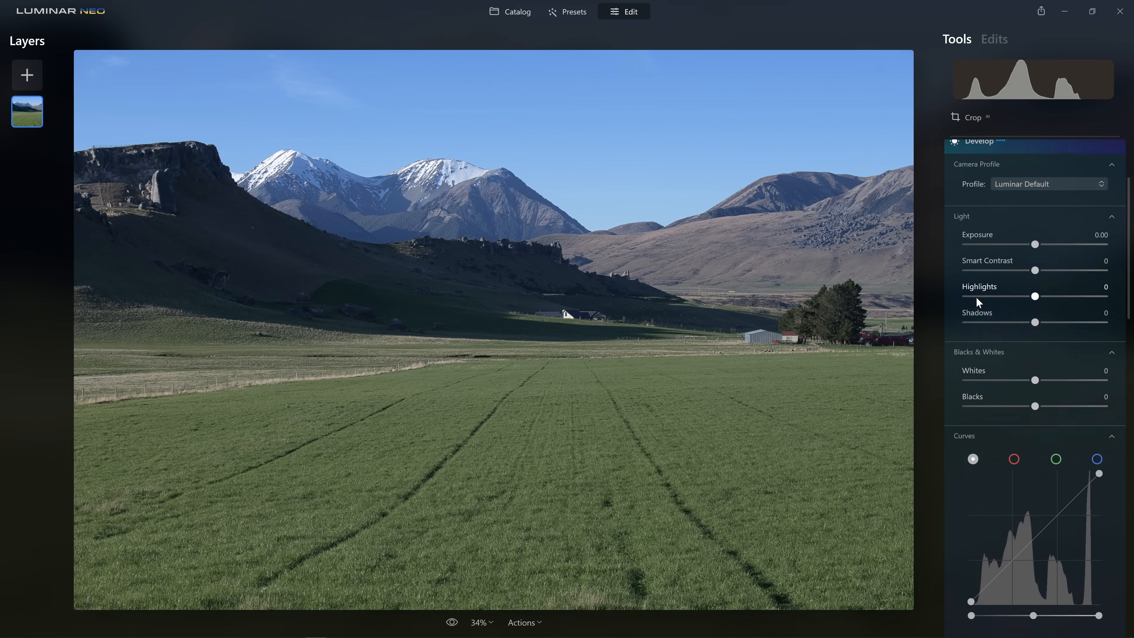
scroll(974, 313, "down", 6)
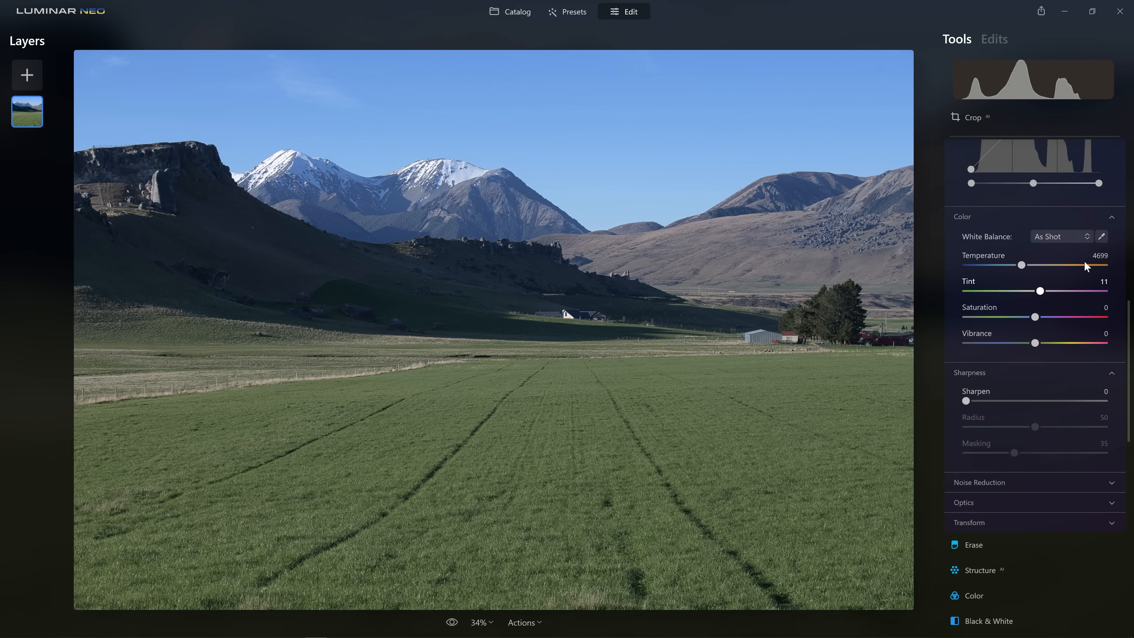
scroll(978, 328, "up", 10)
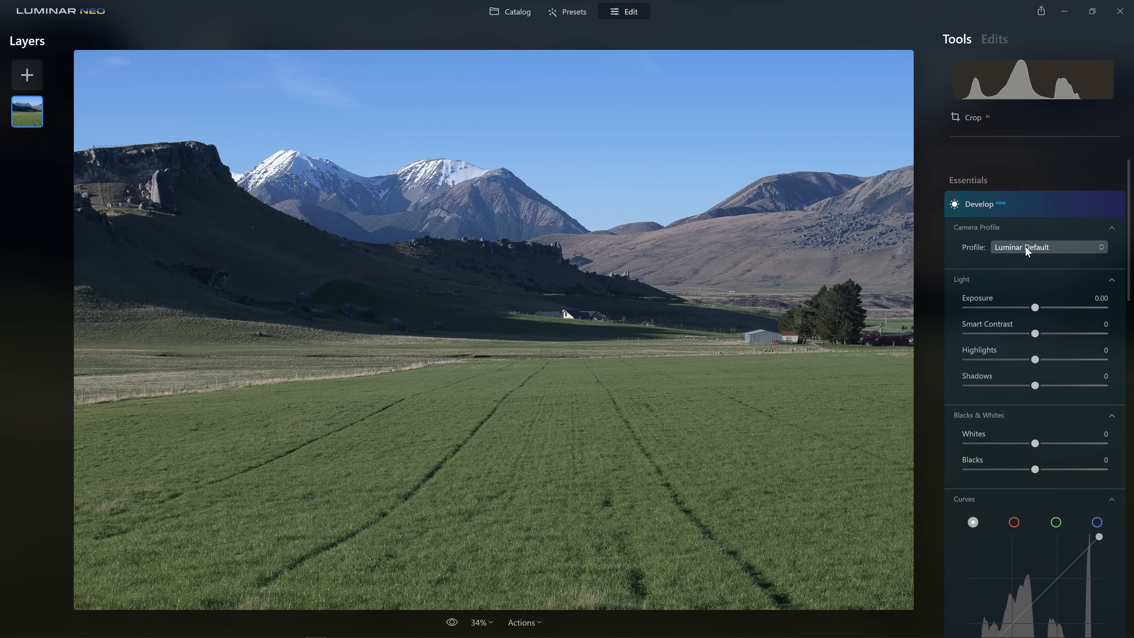
left_click(1020, 210)
left_click(1012, 204)
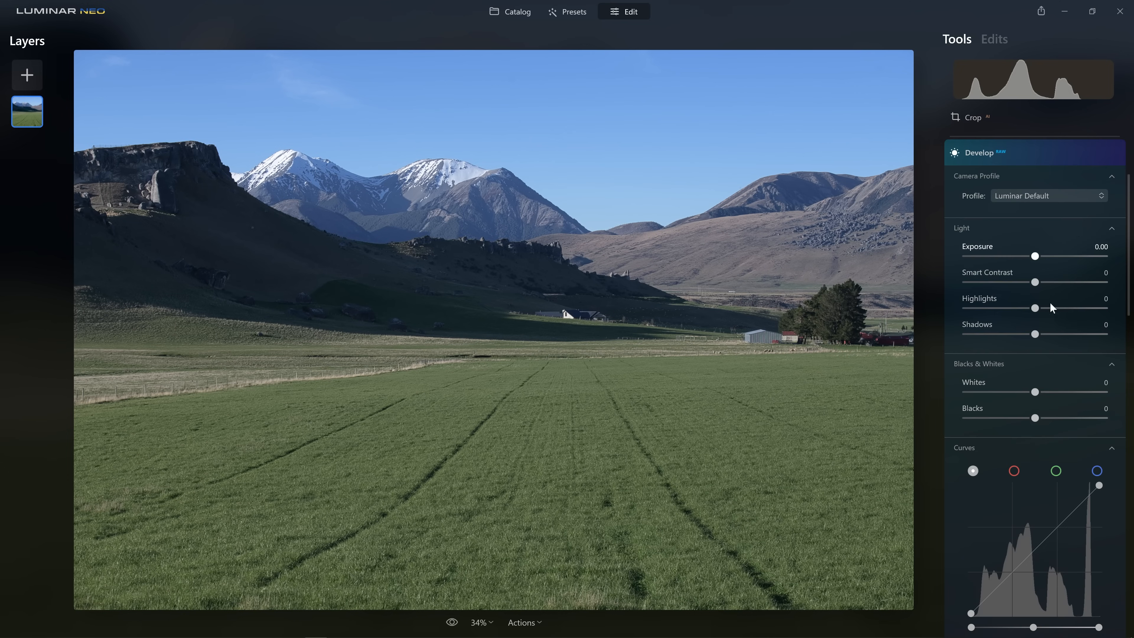
left_click(1050, 150)
scroll(1035, 236, "up", 3)
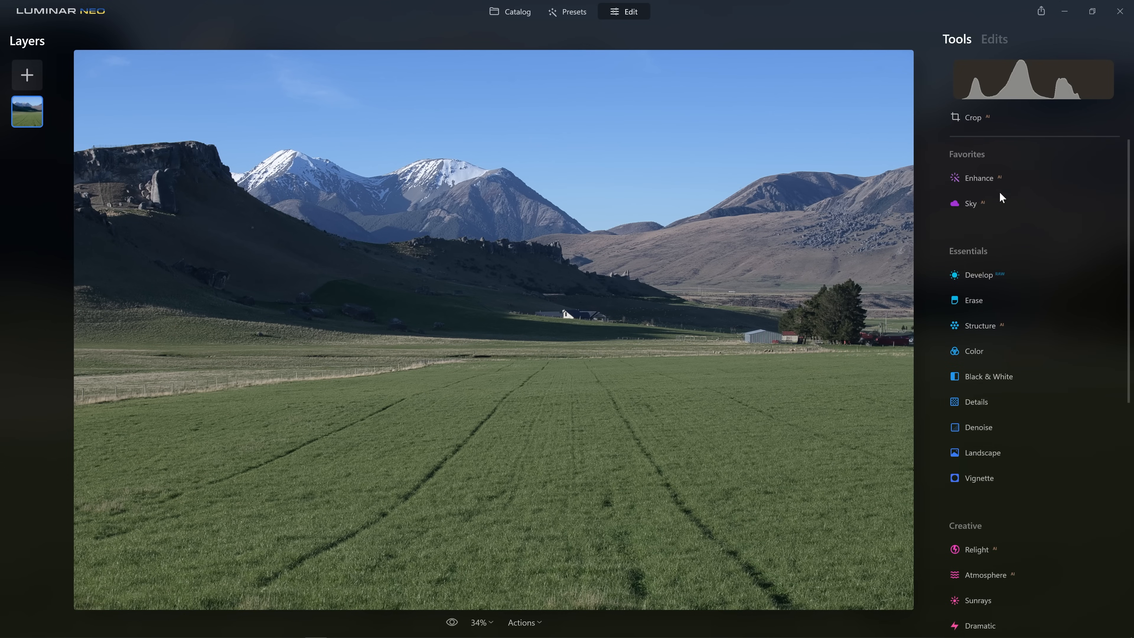
Set the Enhance AI Accent to 56 and compare the photo with the effect hidden and shown.
left_click(1002, 178)
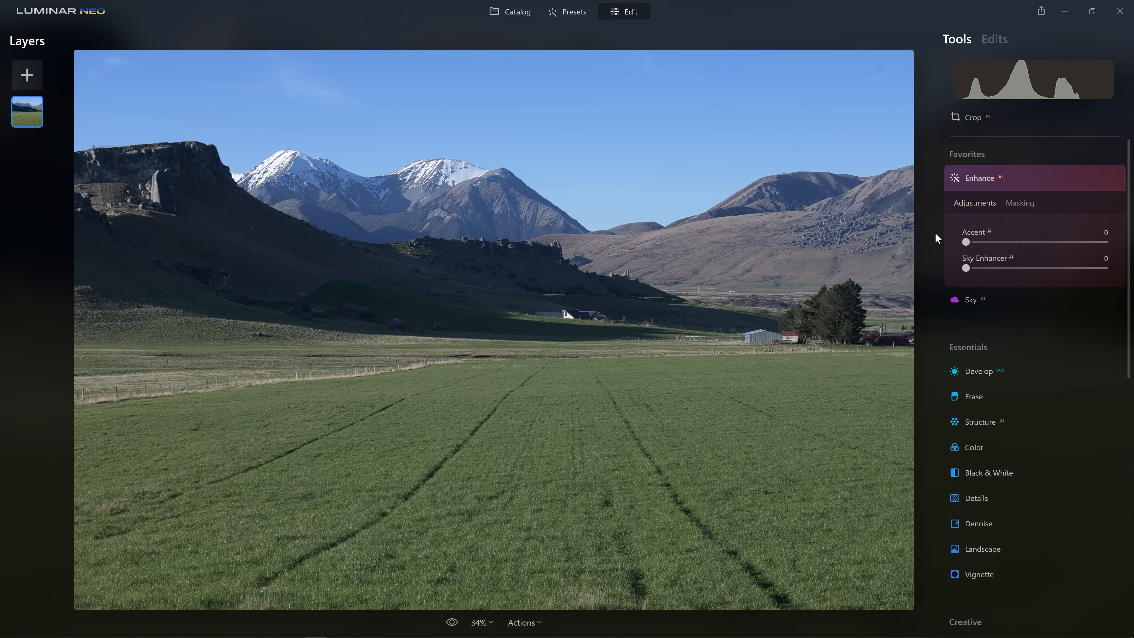
left_click_drag(967, 245, 1021, 246)
left_click(1046, 247)
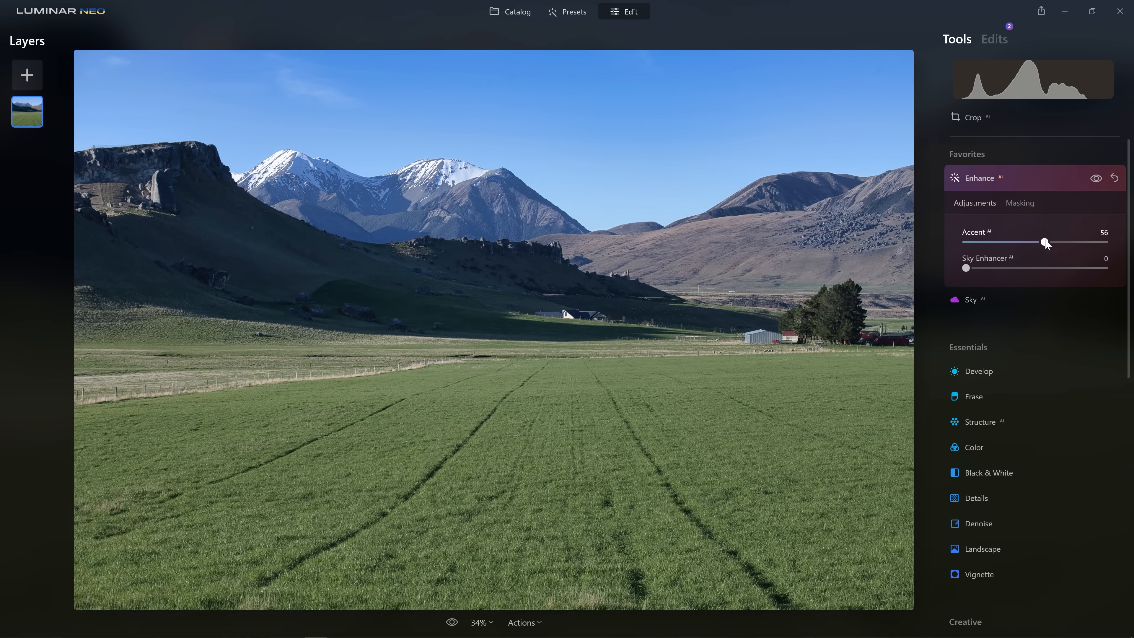
left_click(1095, 181)
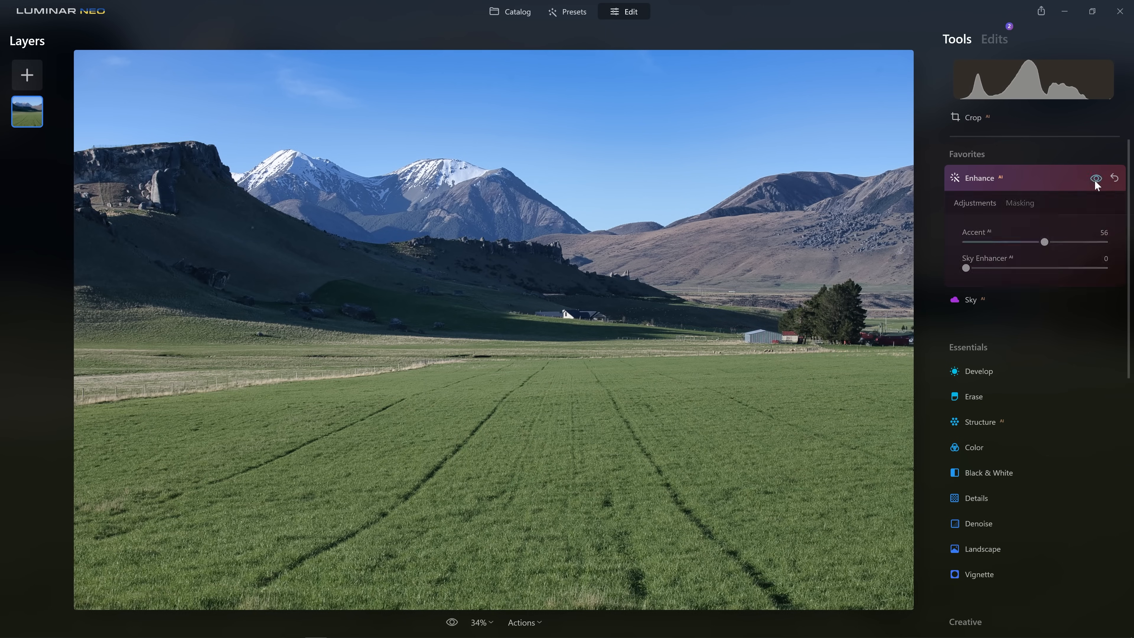
left_click(1094, 180)
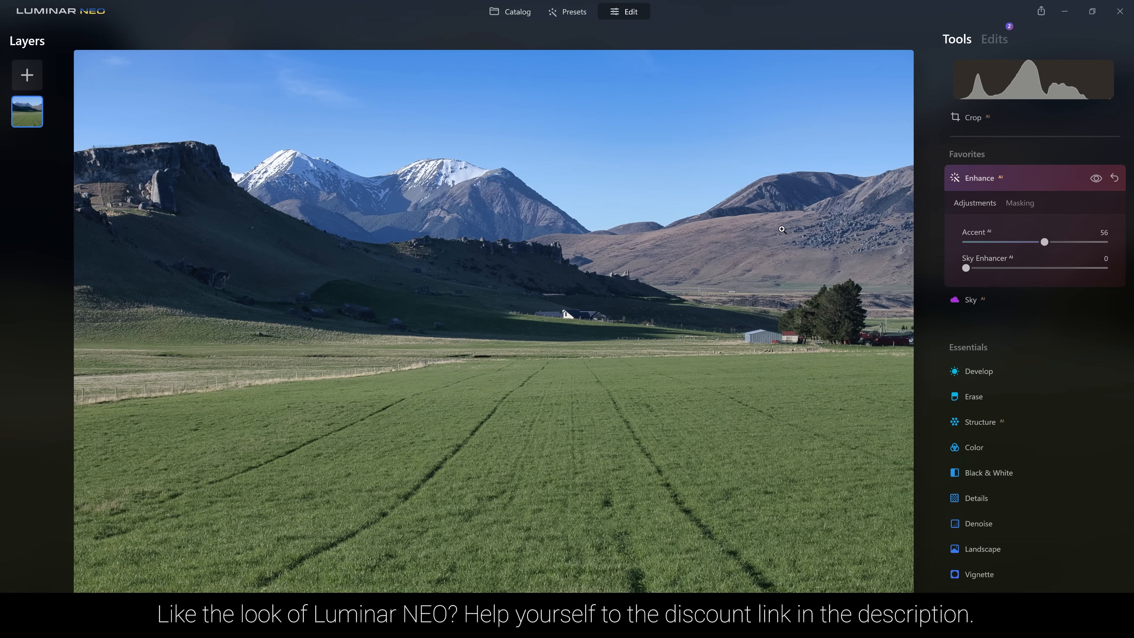
Reset the Enhance AI adjustments and view the Develop tool.
left_click(1114, 177)
left_click(1090, 174)
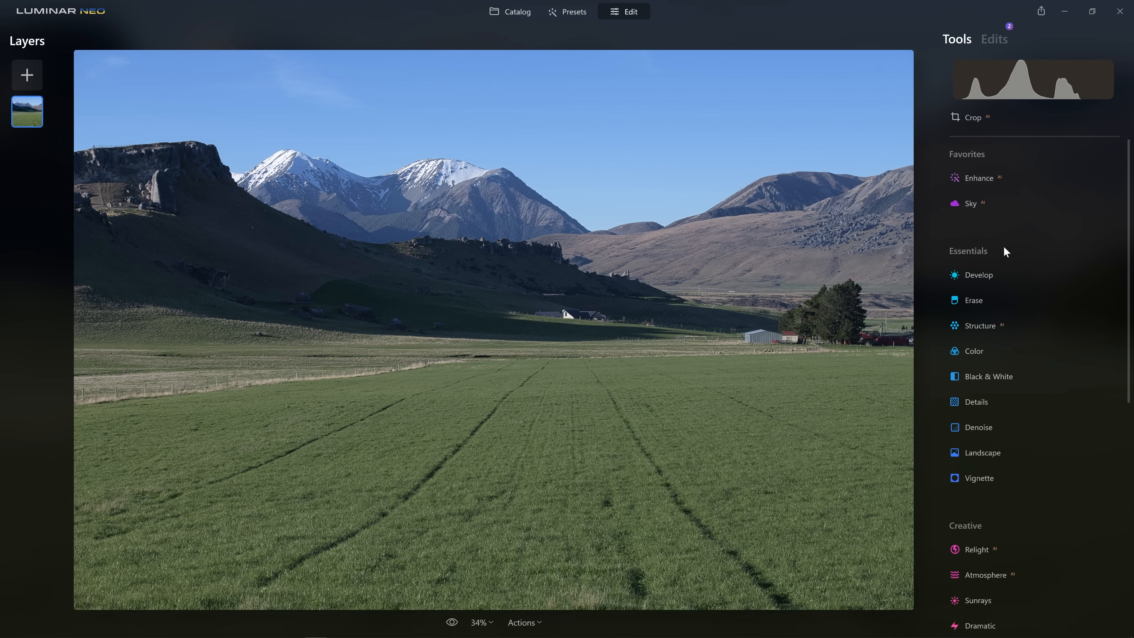
left_click(1013, 273)
left_click(1015, 280)
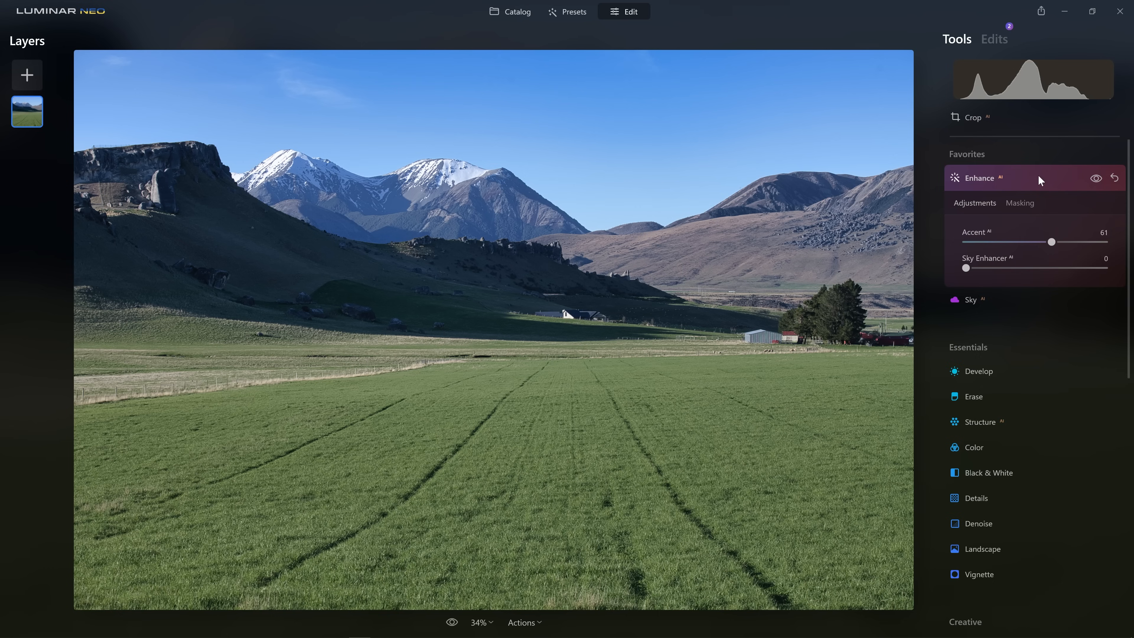
Close Enhance AI and look through the regular Develop tool's light, curves, color and sharpness settings.
left_click(1039, 174)
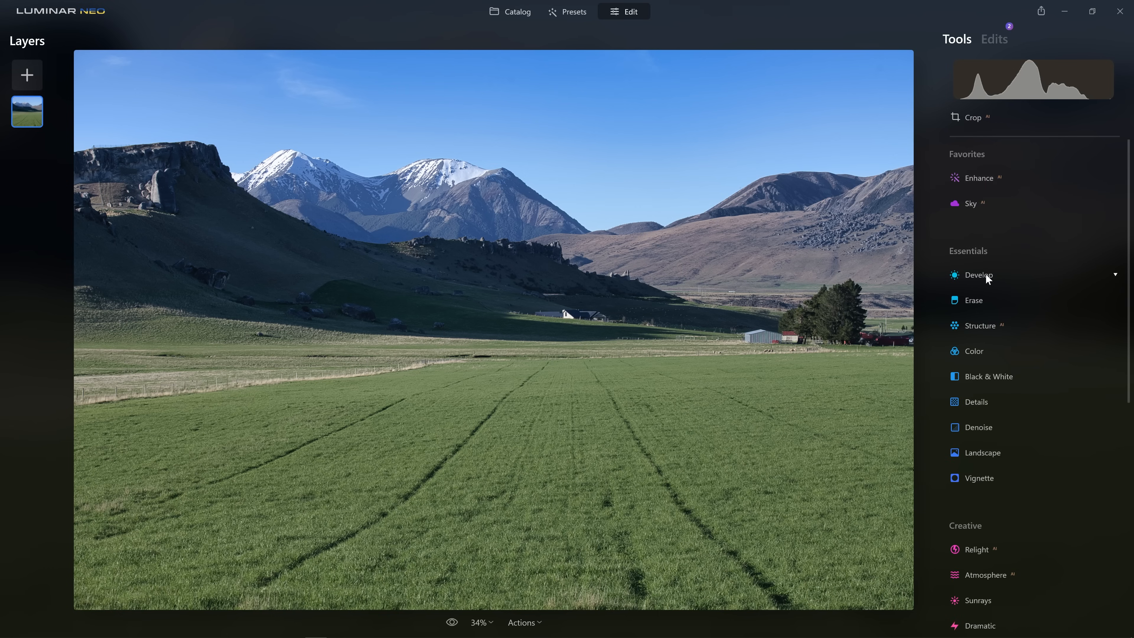
left_click(974, 278)
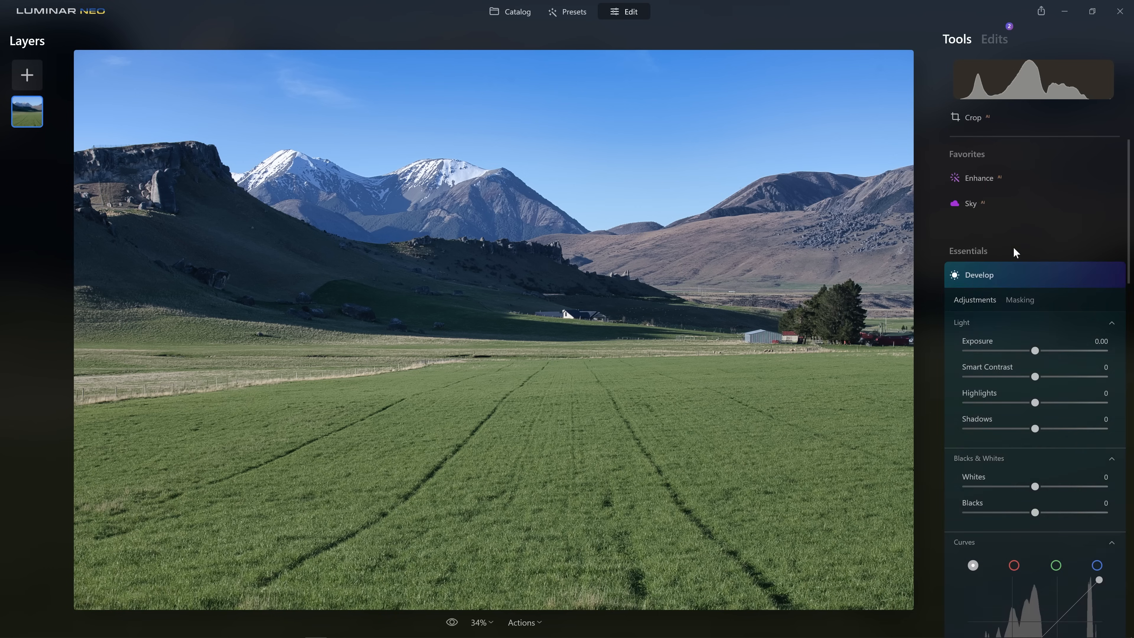
scroll(1012, 201, "down", 10)
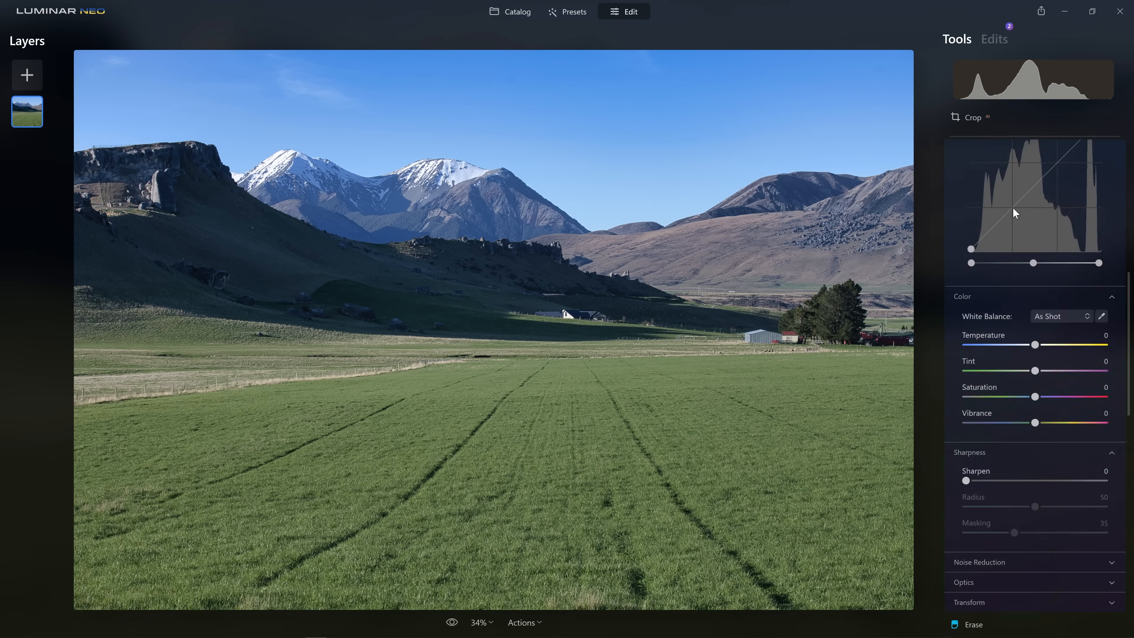
scroll(1010, 209, "up", 6)
scroll(1011, 209, "up", 5)
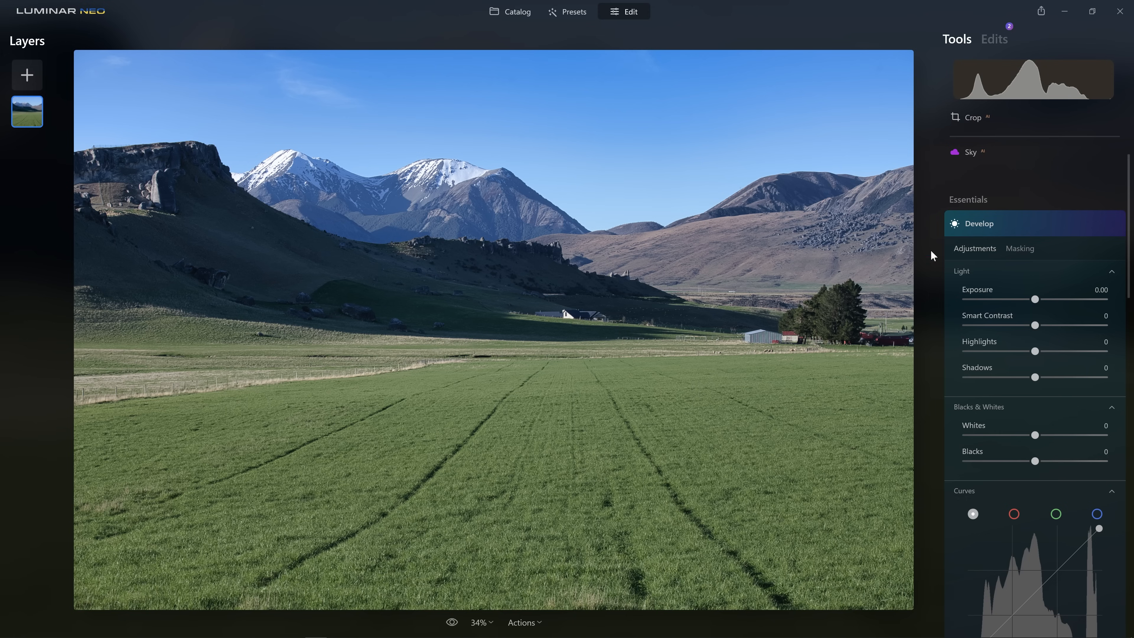
left_click(999, 219)
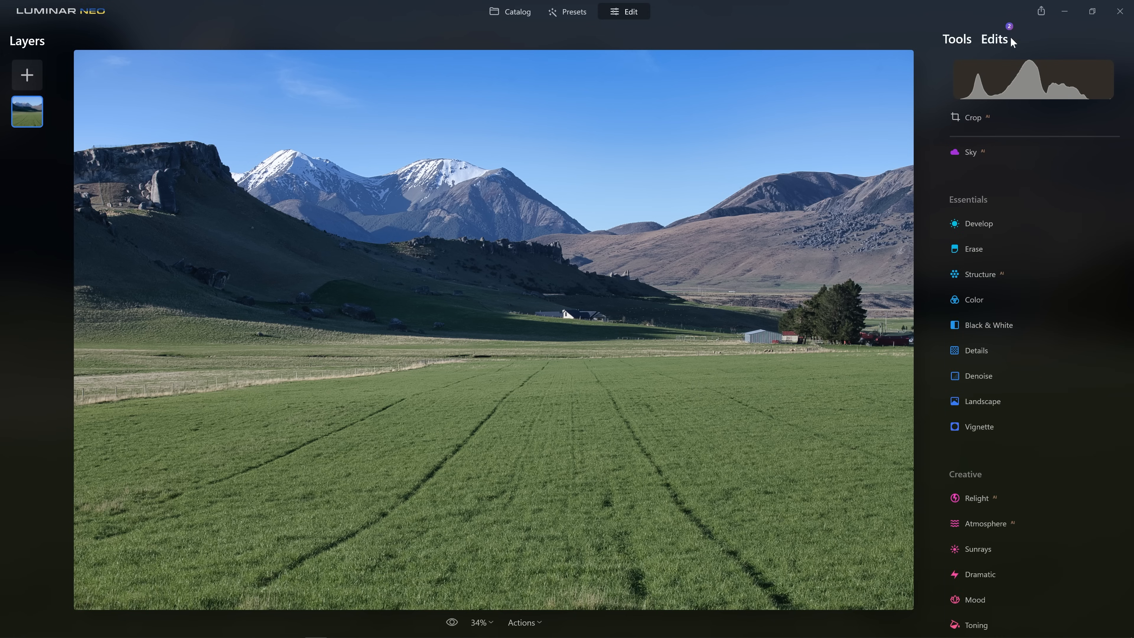
Review the Enhance AI and Develop RAW entries in the photo's list of applied edits.
left_click(998, 45)
left_click(980, 77)
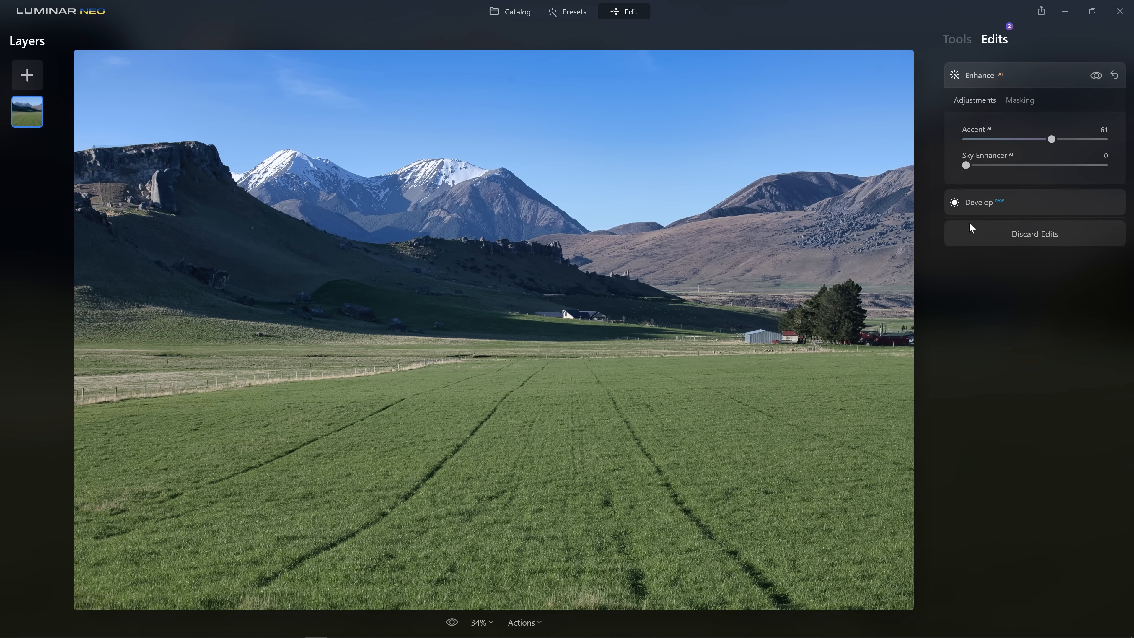
left_click(1009, 200)
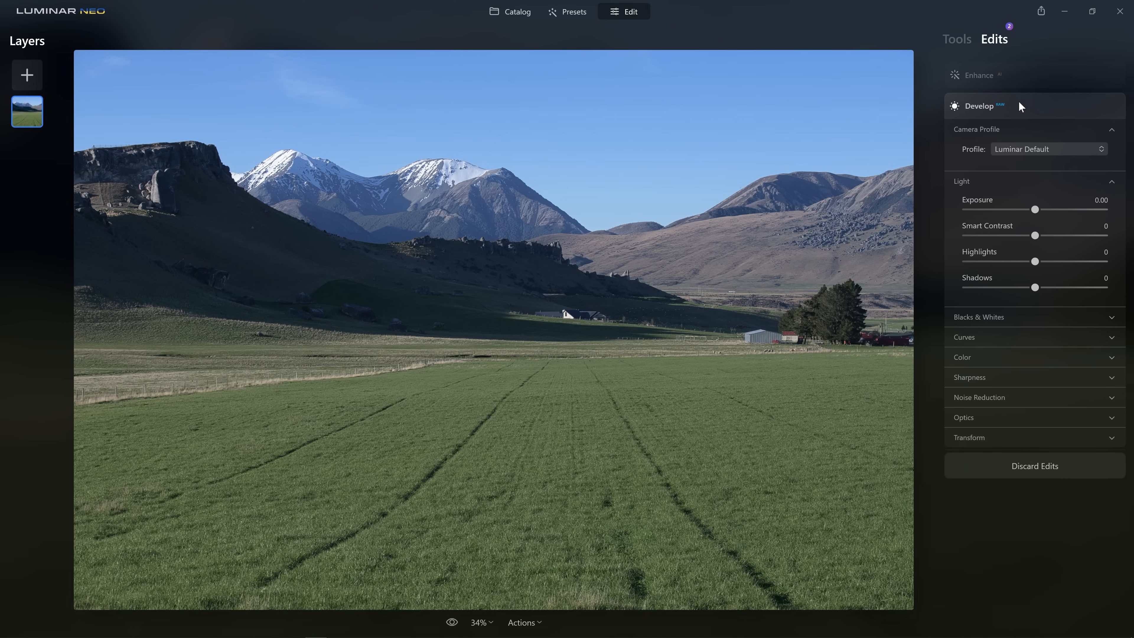
Reset the Enhance AI edit so the photo returns to its unedited state.
left_click(1101, 76)
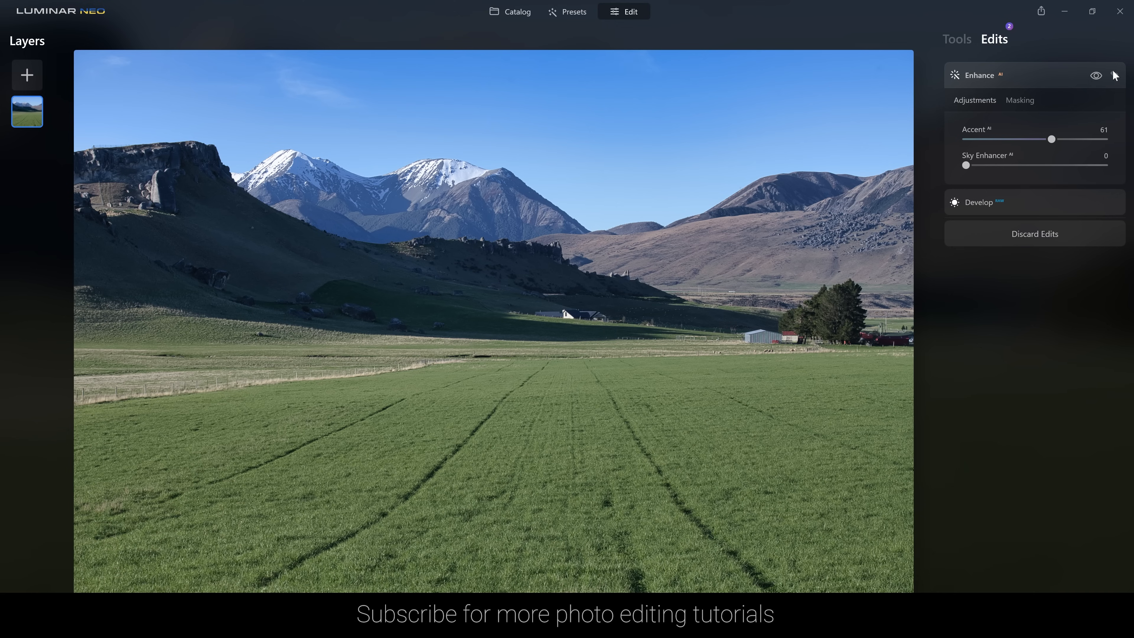
left_click(1115, 76)
left_click(1115, 76)
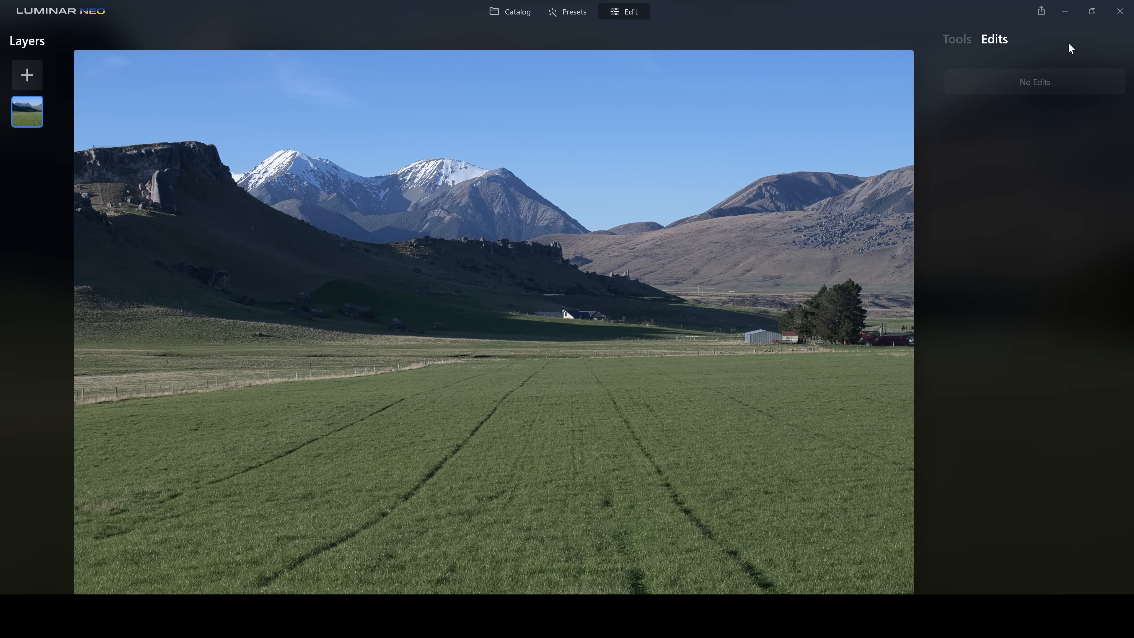
Return to the editing tools, open Develop RAW and collapse its Curves section.
left_click(956, 39)
scroll(971, 206, "up", 8)
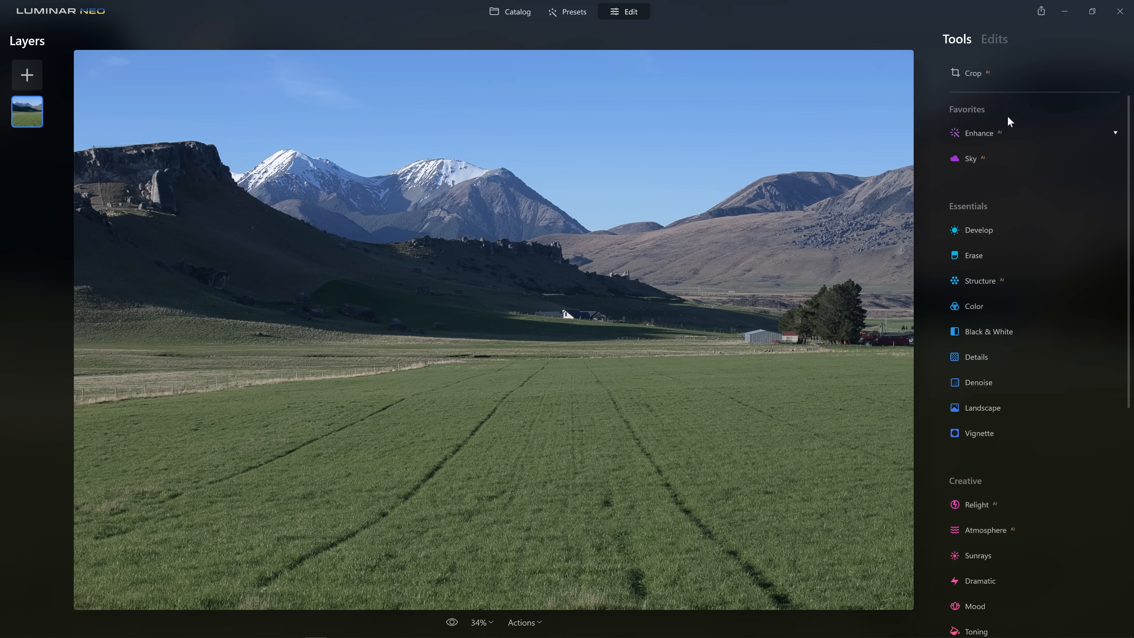
left_click(989, 230)
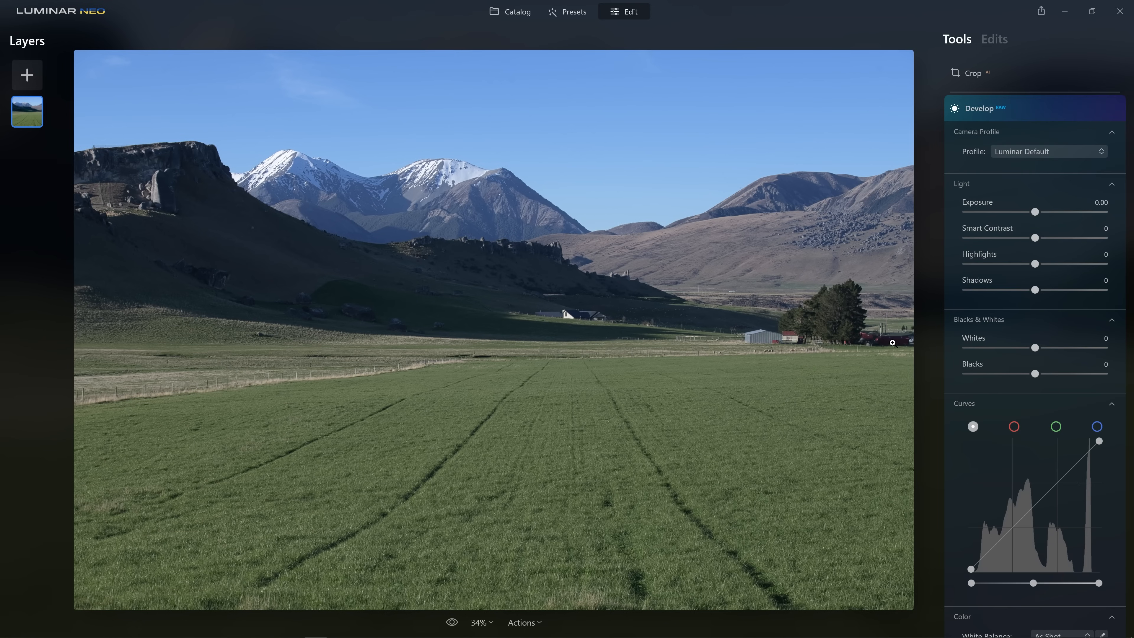
left_click(1028, 406)
Show the photo's histogram above the editing tools.
right_click(772, 319)
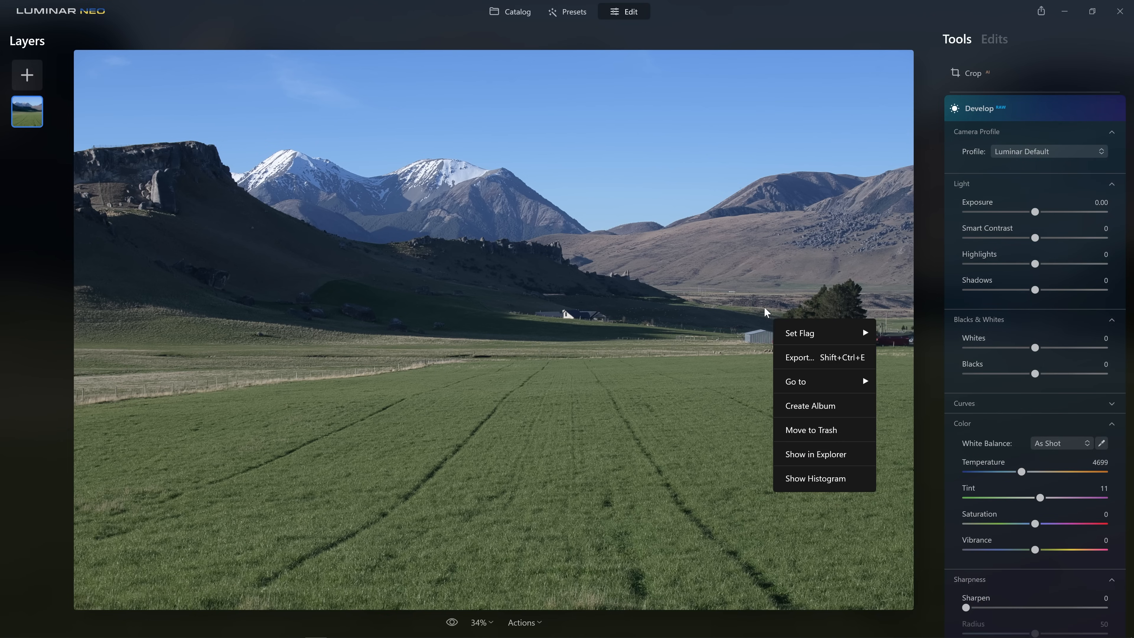
left_click(823, 479)
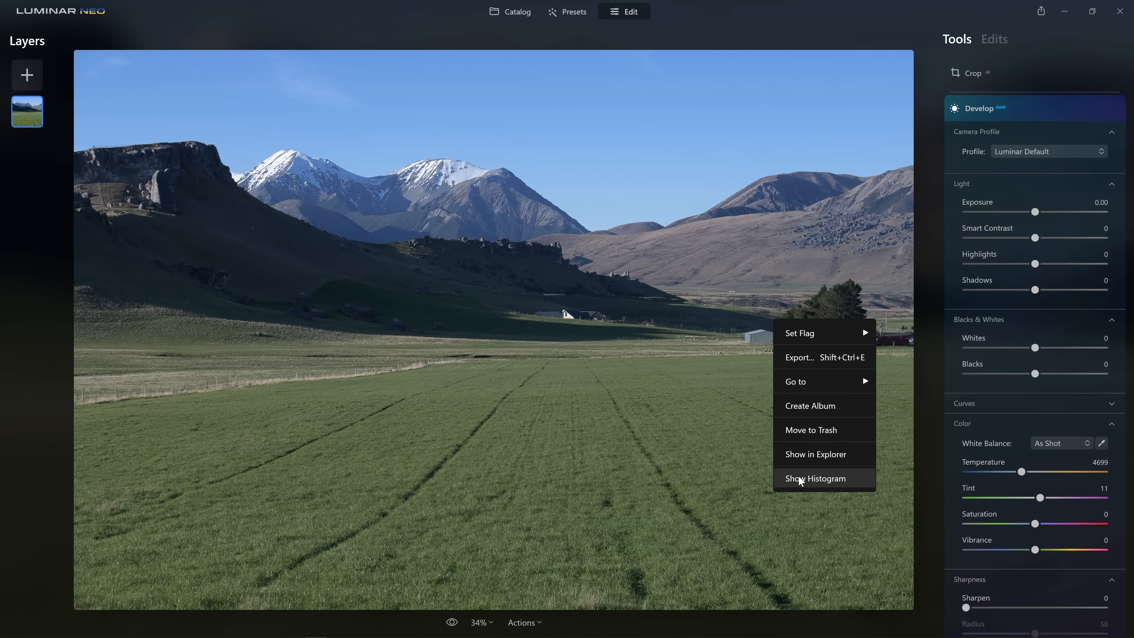
mouse_move(969, 85)
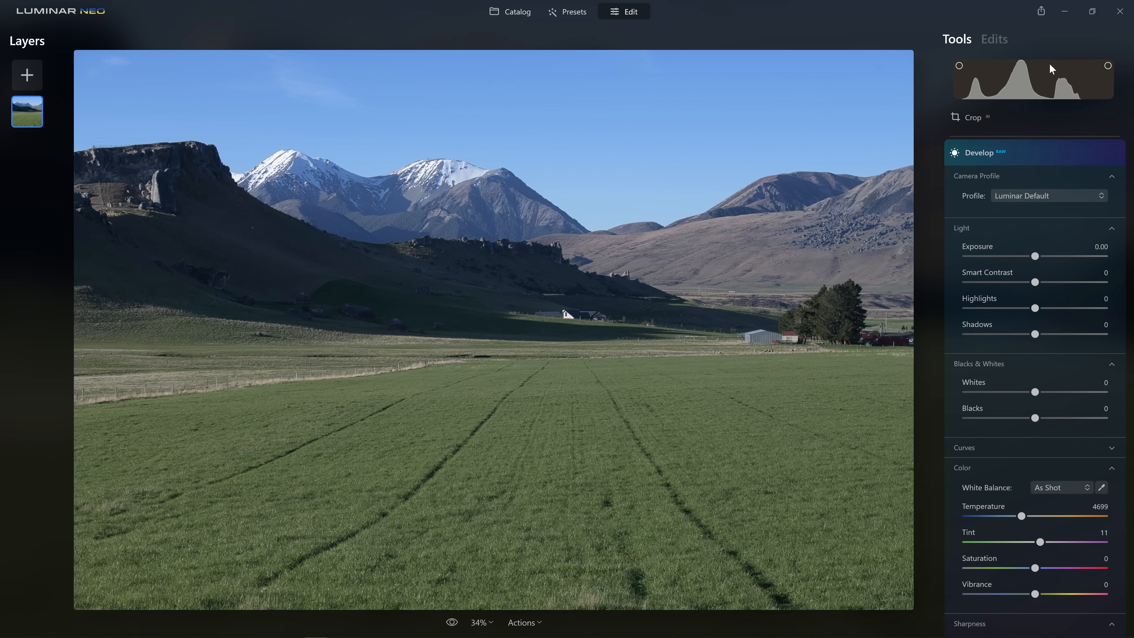
mouse_move(1035, 82)
Raise Smart Contrast to 100 to preview its effect, and settle it at 23.
left_click_drag(1034, 283, 1115, 284)
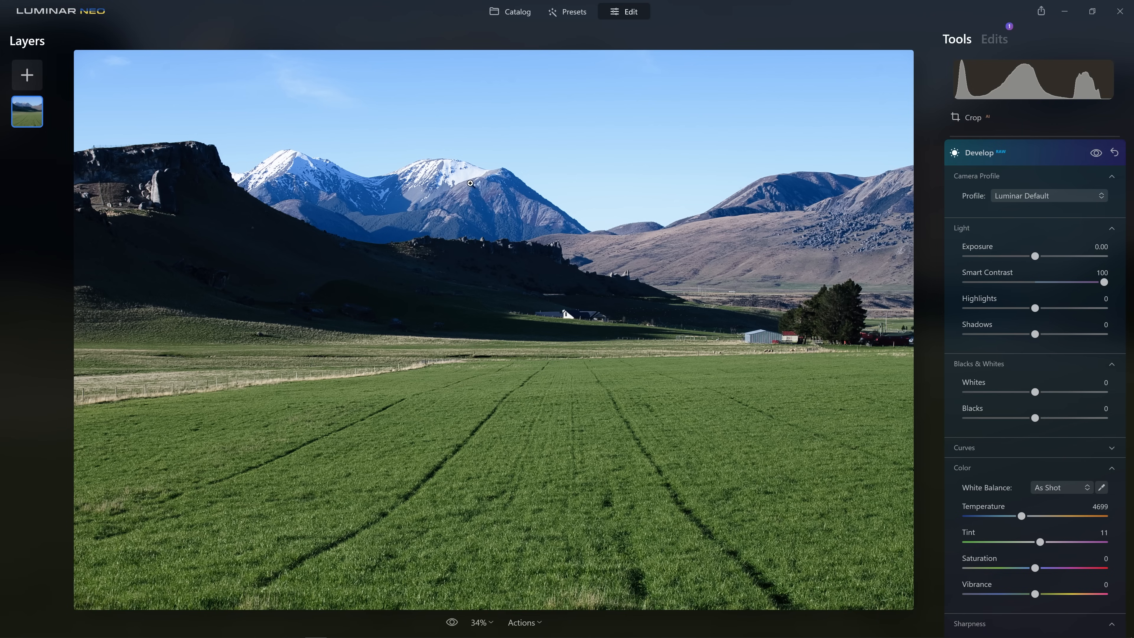
left_click(1049, 282)
left_click(1045, 283)
left_click(1052, 282)
Set Highlights to -17, test Shadows at 100 and settle Shadows at 22.
left_click(1023, 308)
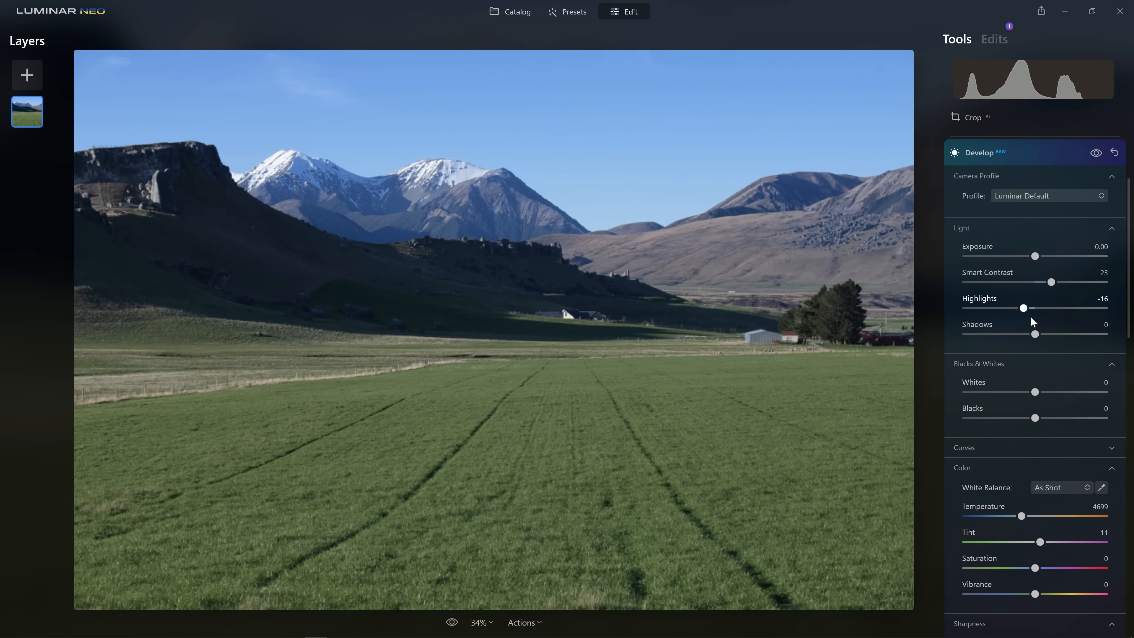
left_click(1044, 334)
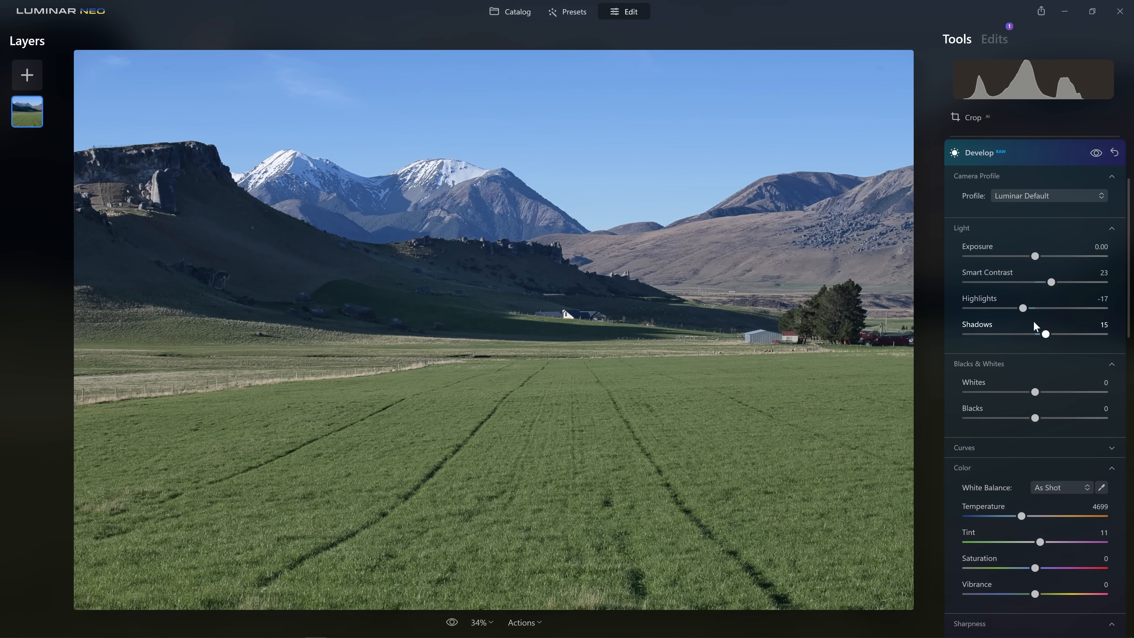
left_click_drag(1045, 334, 1115, 331)
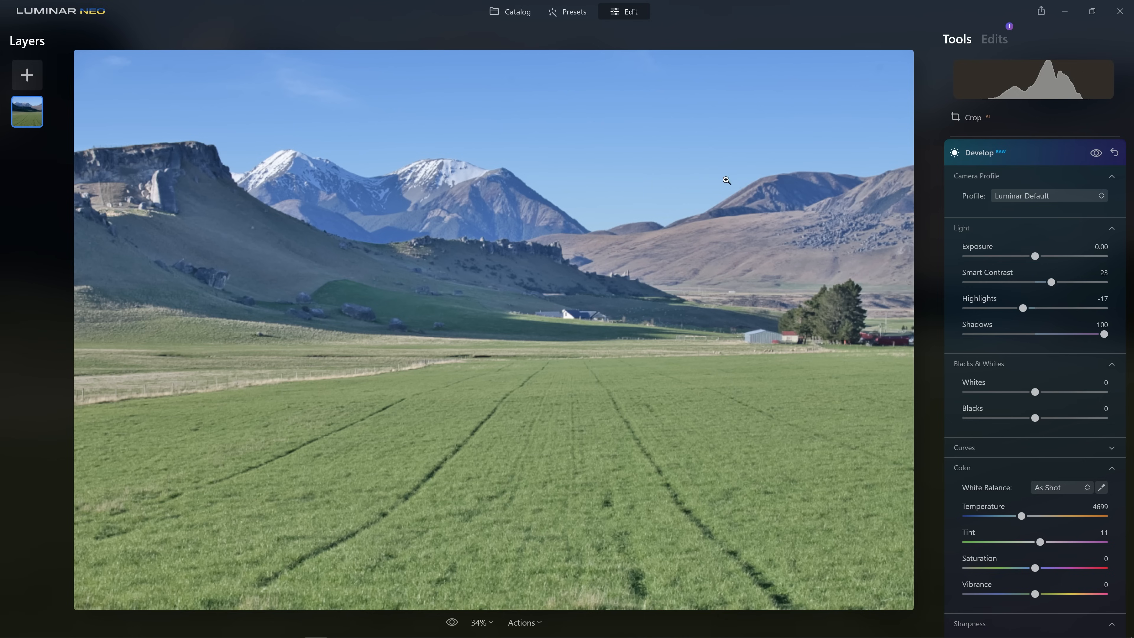
left_click_drag(1075, 334, 1051, 333)
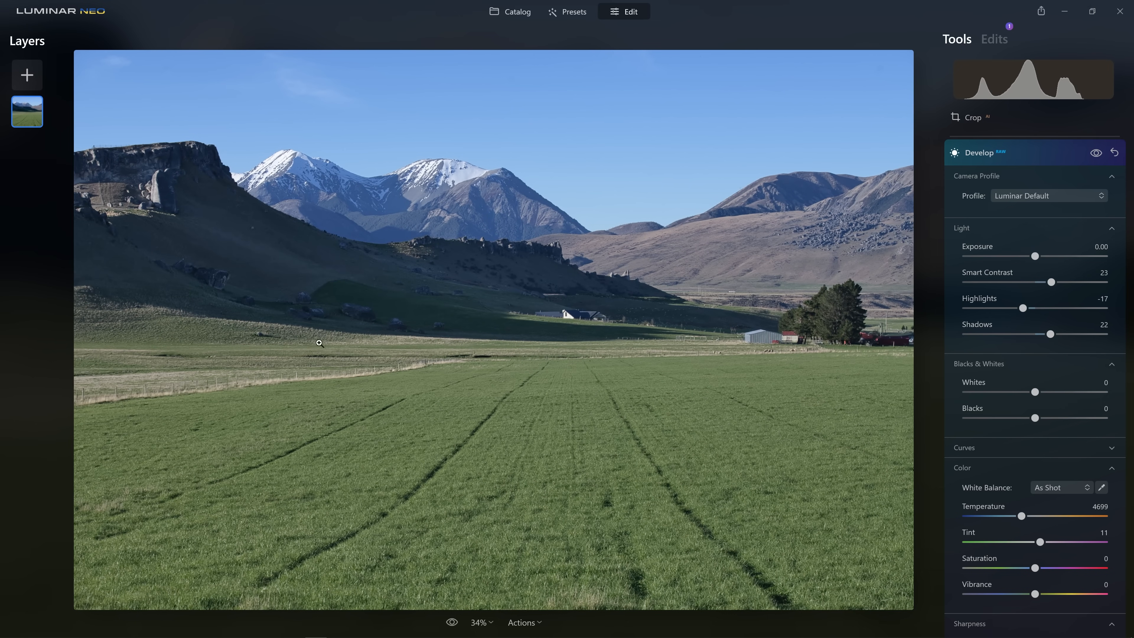
Set Whites to 35 and Blacks to -44, and turn on the highlight and shadow clipping warnings.
left_click_drag(1038, 390, 1004, 421)
left_click(1108, 66)
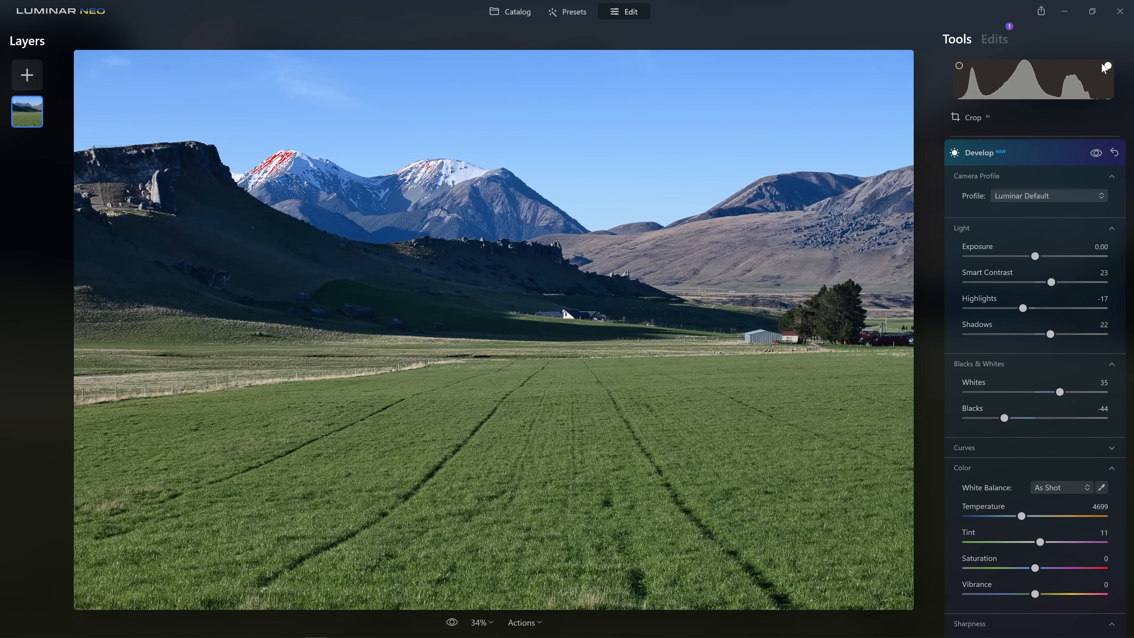
left_click(959, 66)
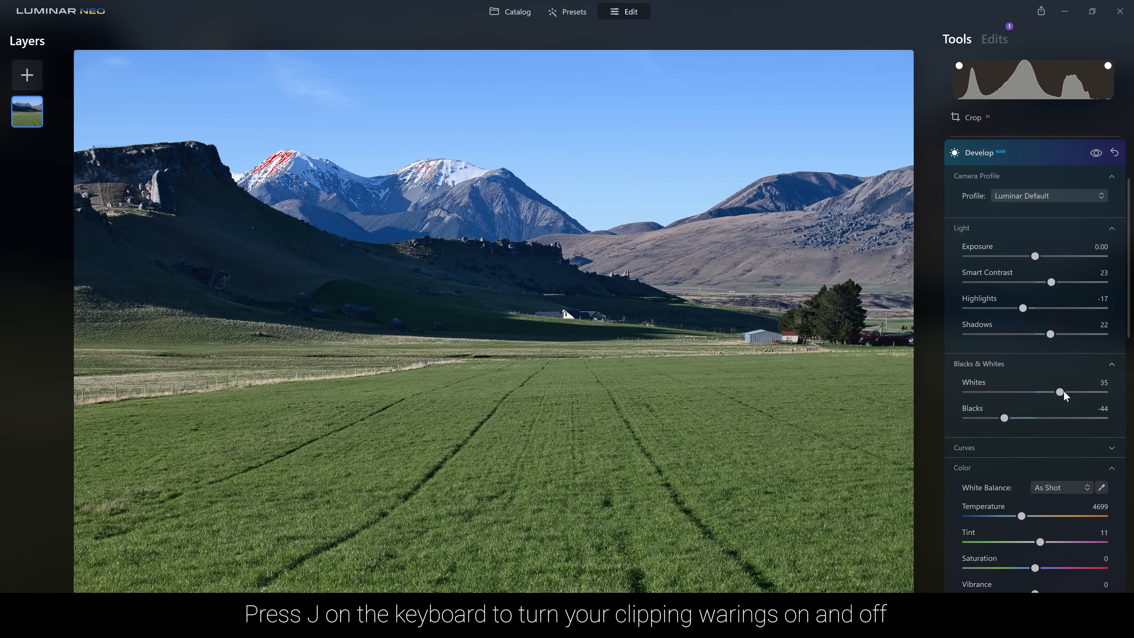
Raise Whites to 73 to test the clipping, and settle Whites at 11 and Blacks at -28.
left_click_drag(1060, 392, 1085, 402)
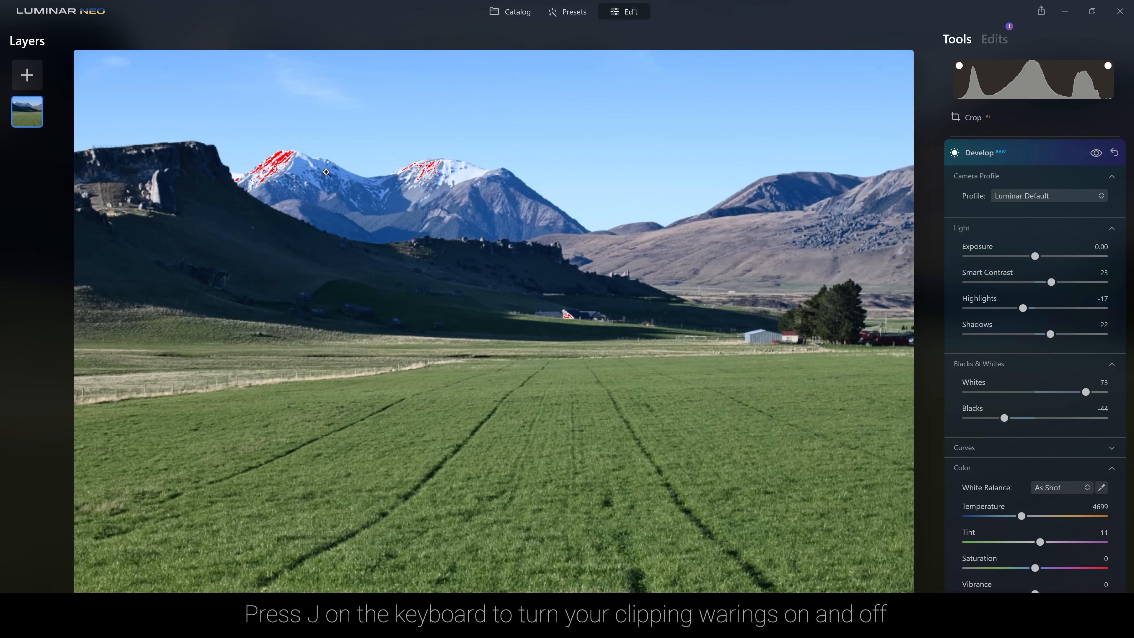
left_click_drag(1086, 392, 1011, 432)
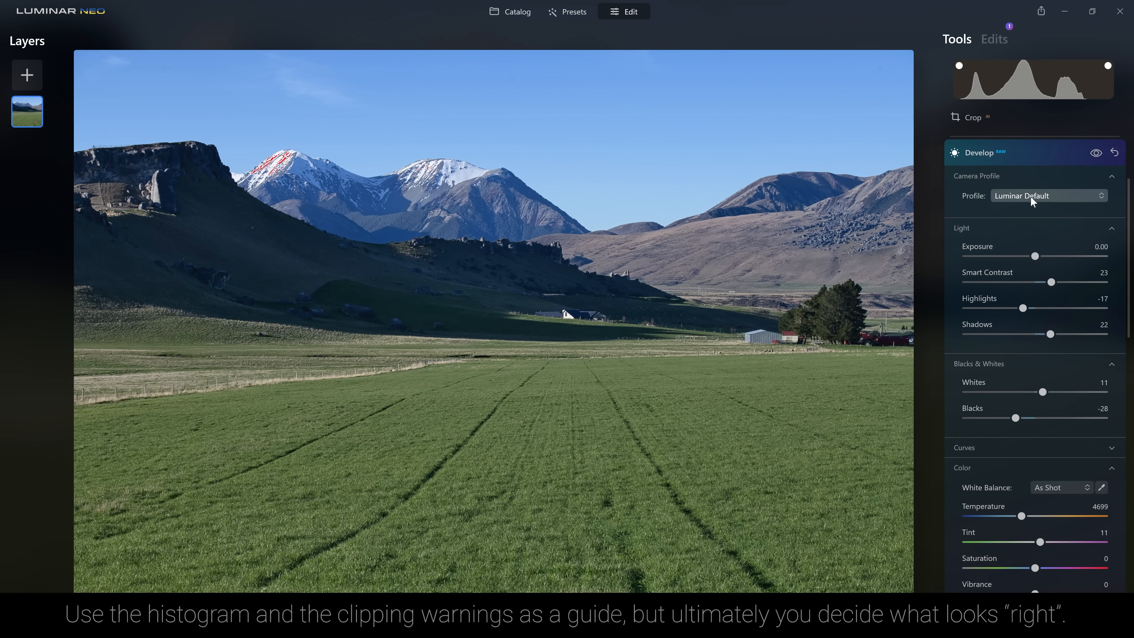
Keep the Luminar Default camera profile, and set the white balance Temperature to 5312 and Tint to 17.
left_click(1019, 196)
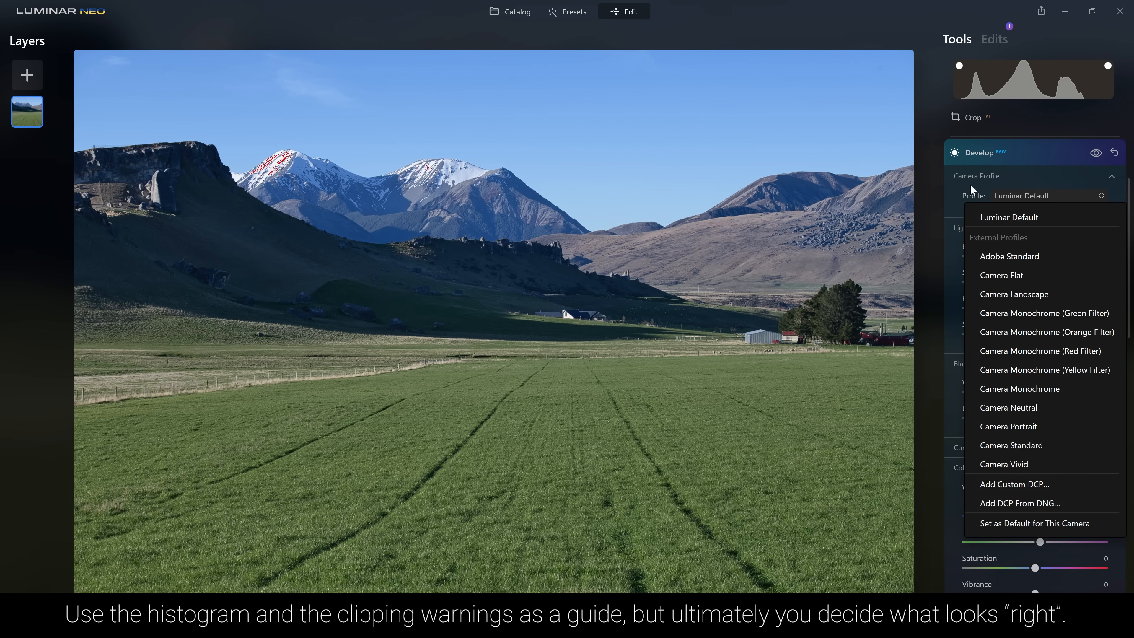
left_click(1022, 194)
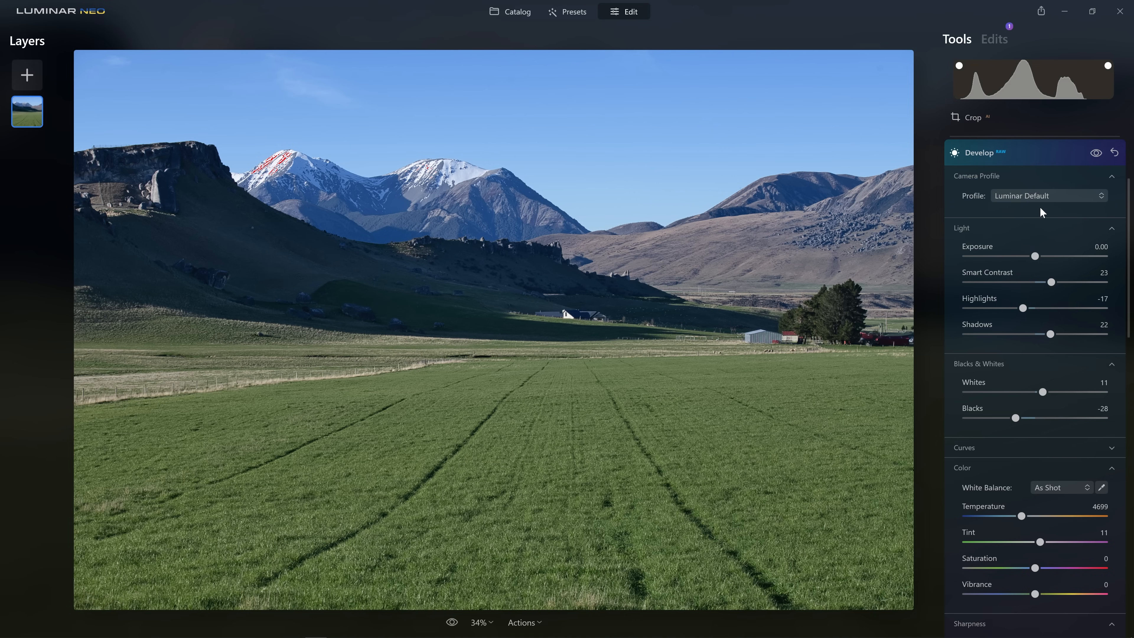
scroll(1045, 330, "down", 3)
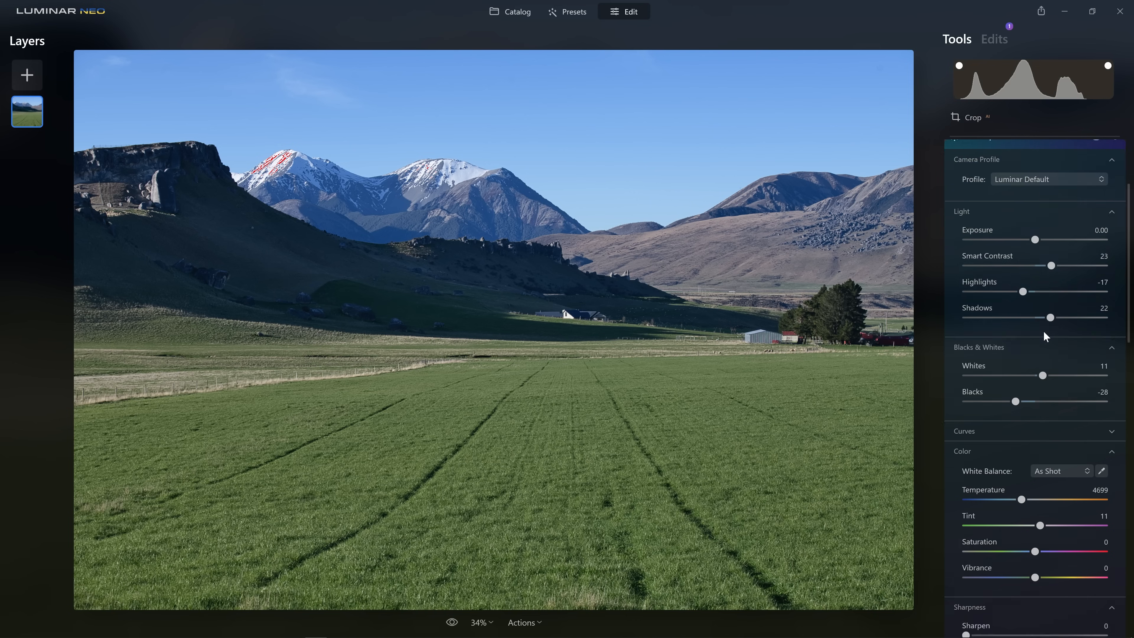
scroll(1040, 296, "down", 2)
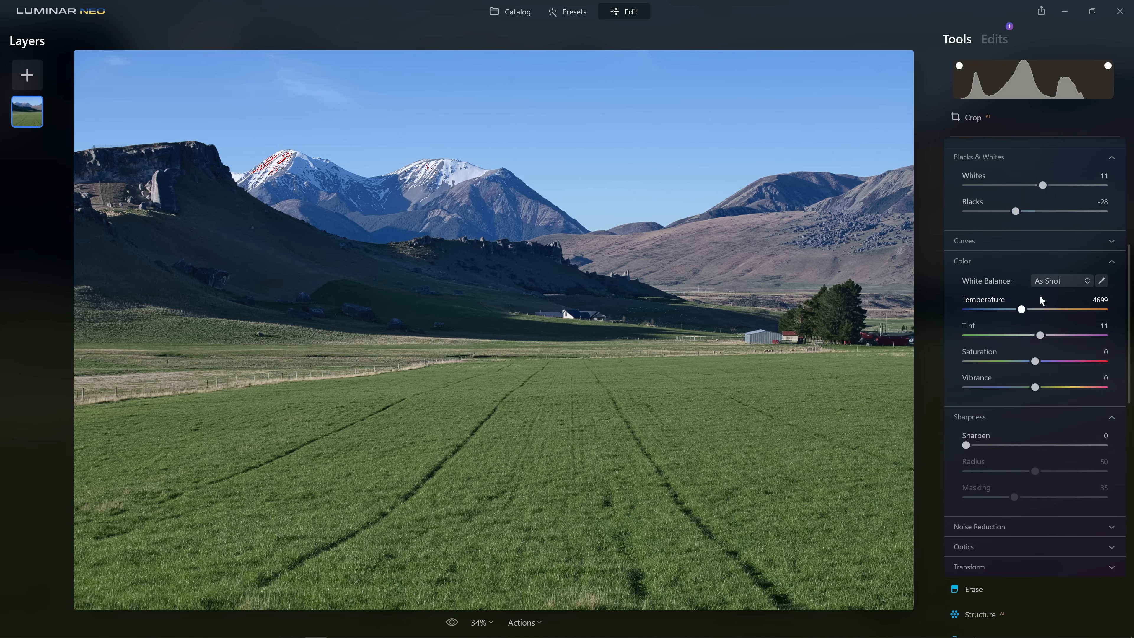
left_click_drag(1022, 304, 1045, 328)
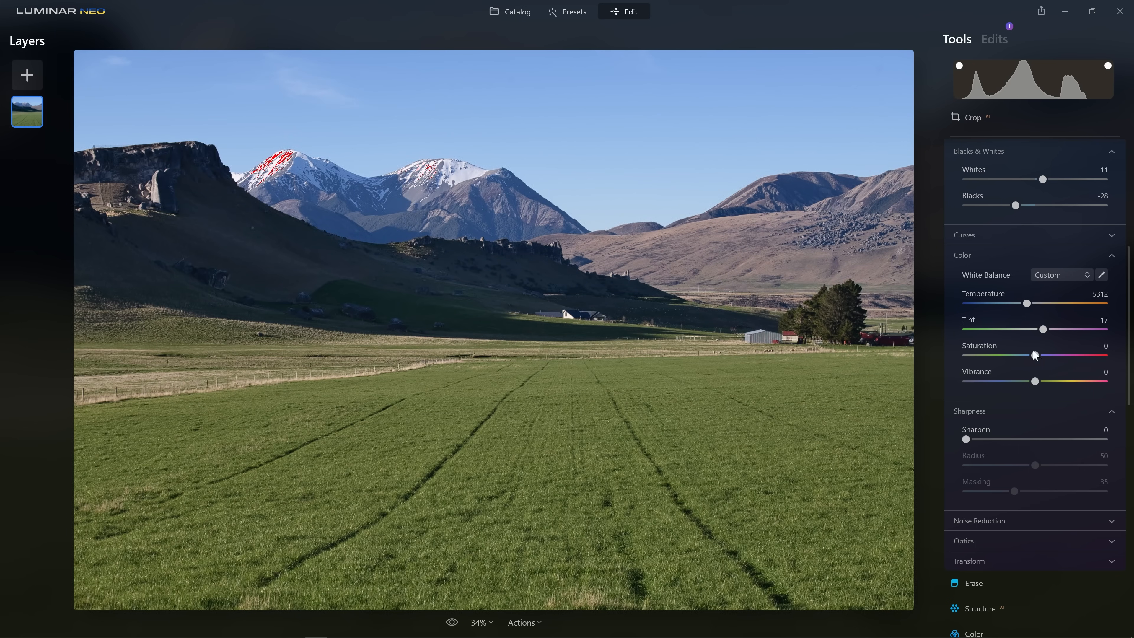
Set Sharpen to 45 while viewing the photo at 100%, and turn off the highlight and shadow clipping warnings.
double_click(567, 319)
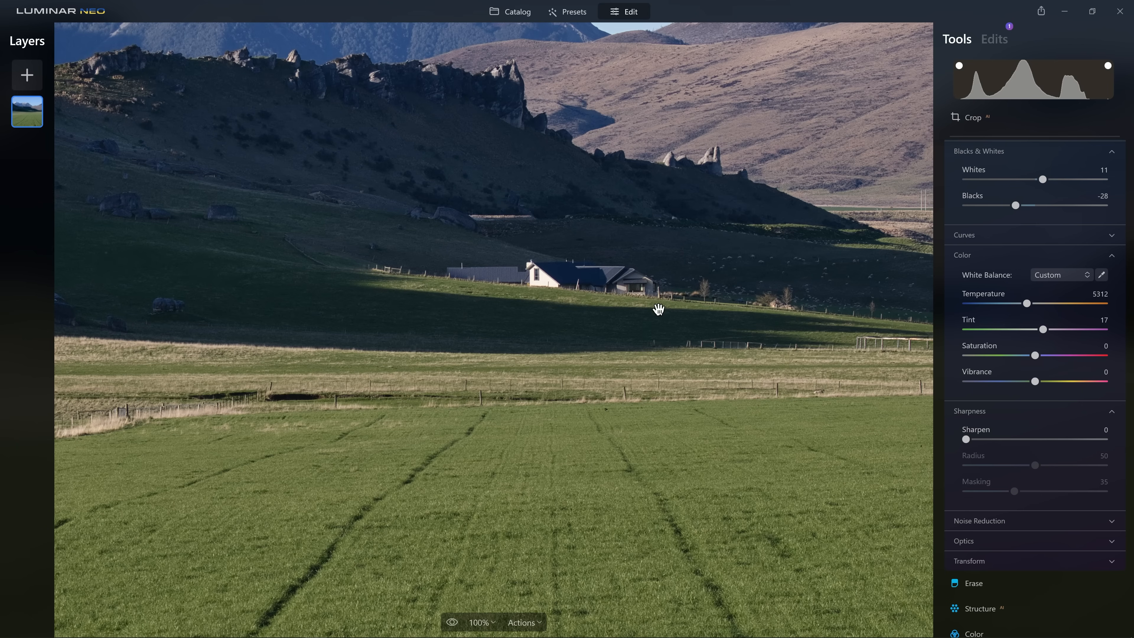
left_click_drag(965, 441, 985, 443)
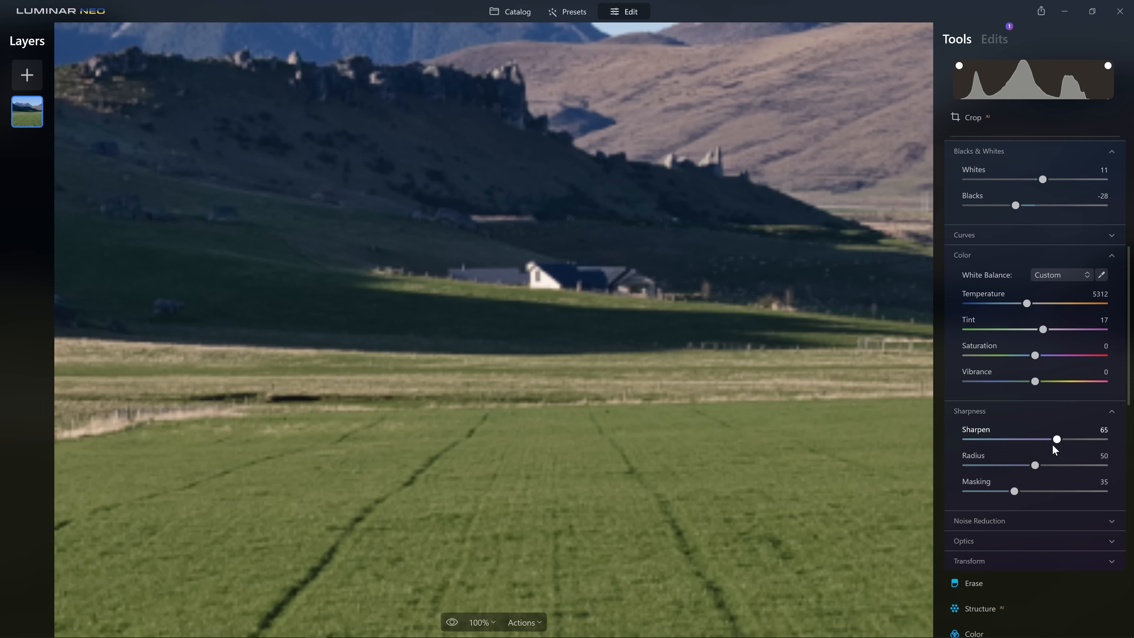
left_click_drag(1056, 440, 1029, 442)
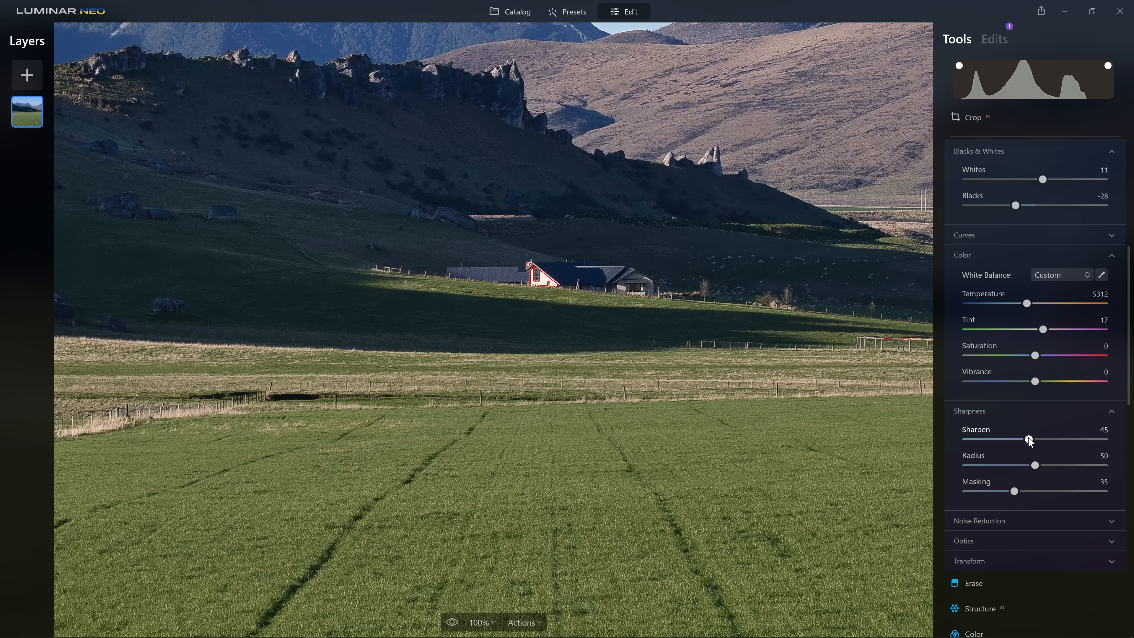
left_click(959, 67)
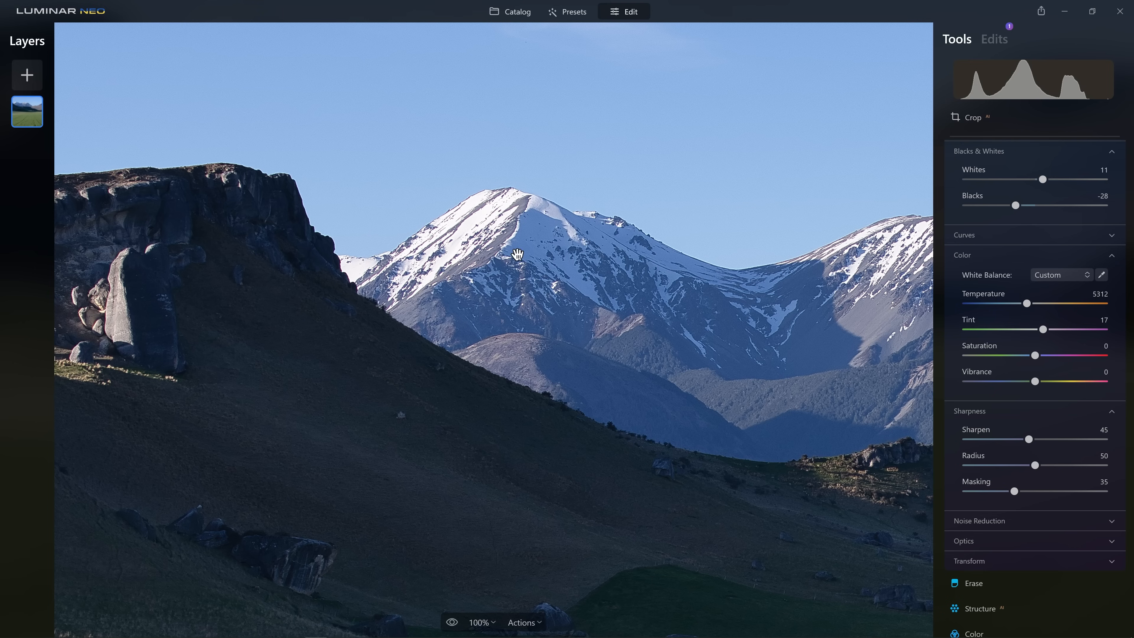
mouse_move(1113, 76)
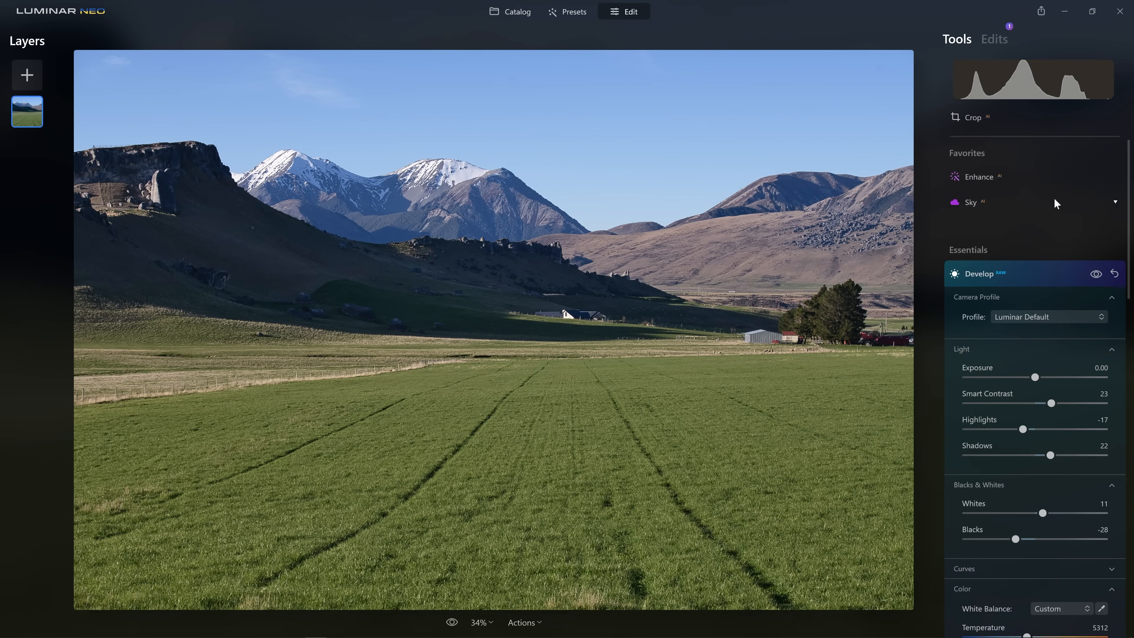
Test the Structure Amount at 100, reset it, settle it at 19 and compare the photo with and without the effect.
left_click(1023, 272)
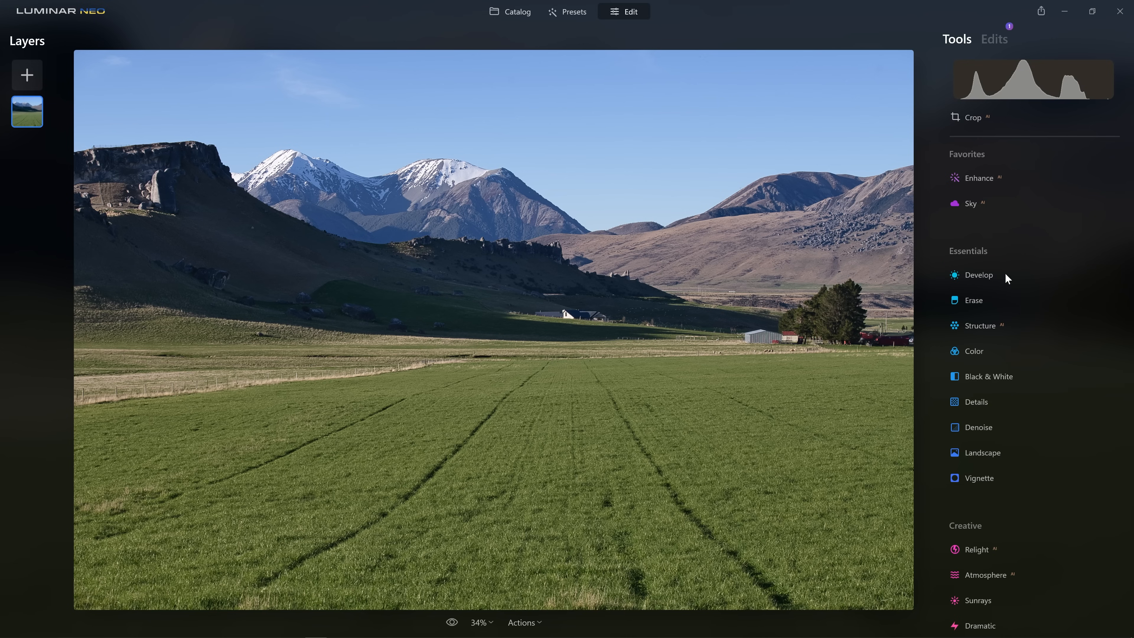
left_click(992, 329)
left_click_drag(1035, 391, 1109, 396)
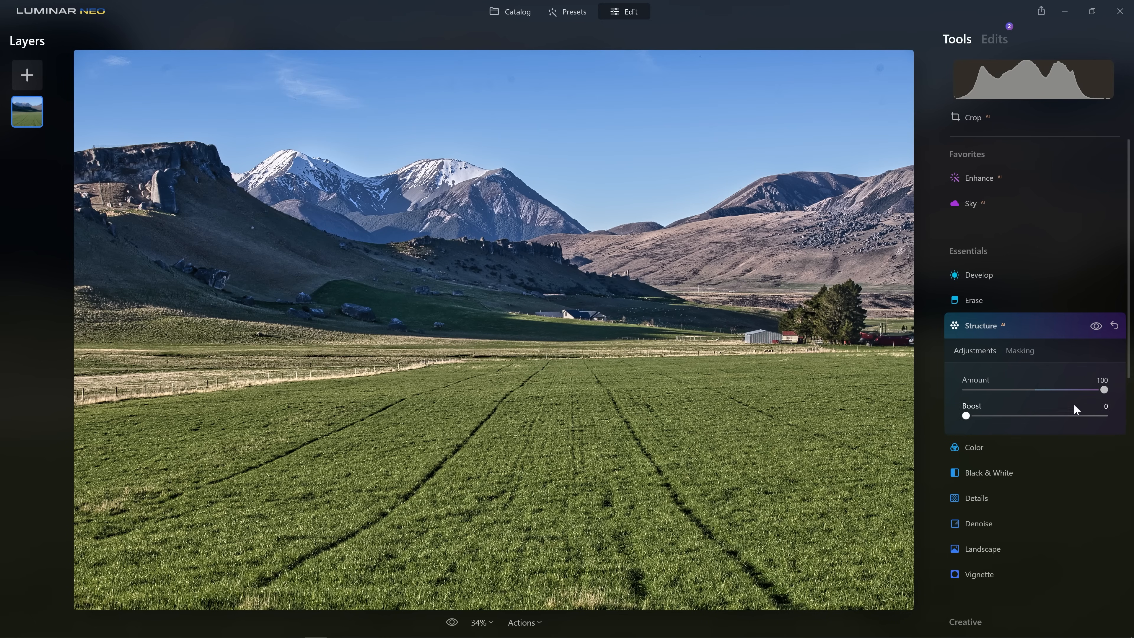
double_click(1103, 390)
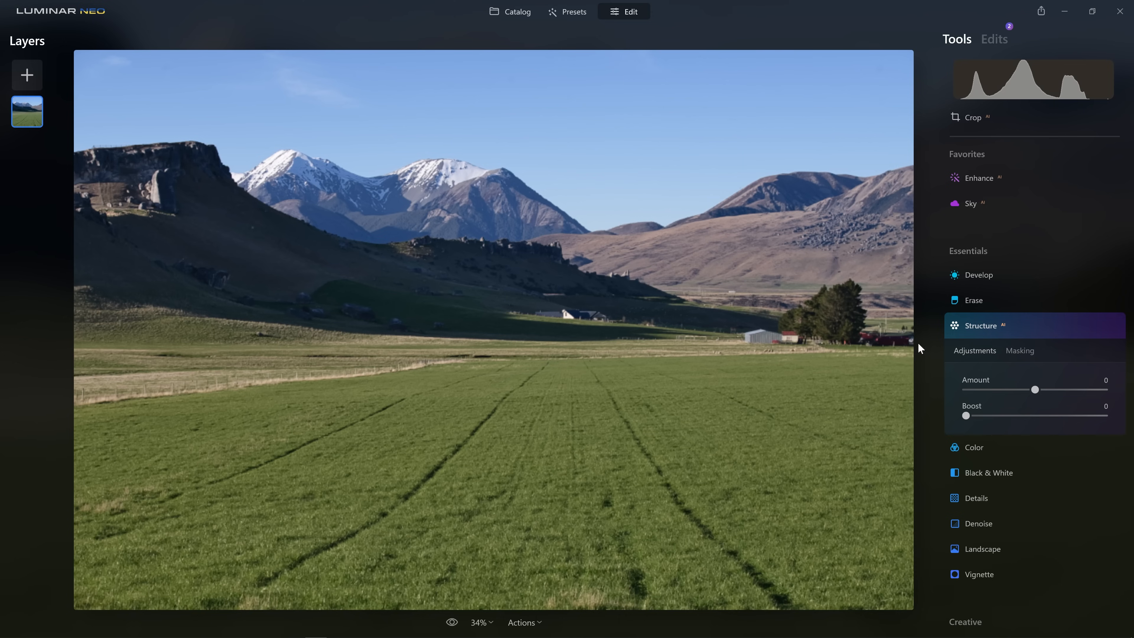
left_click_drag(1034, 387, 1051, 394)
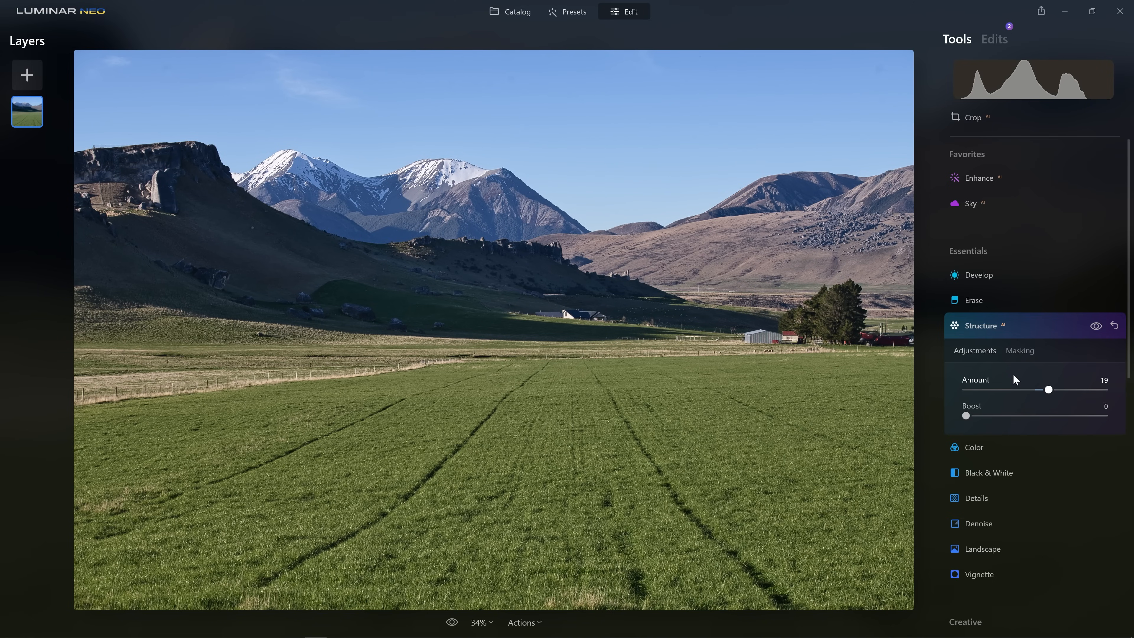
left_click(1095, 331)
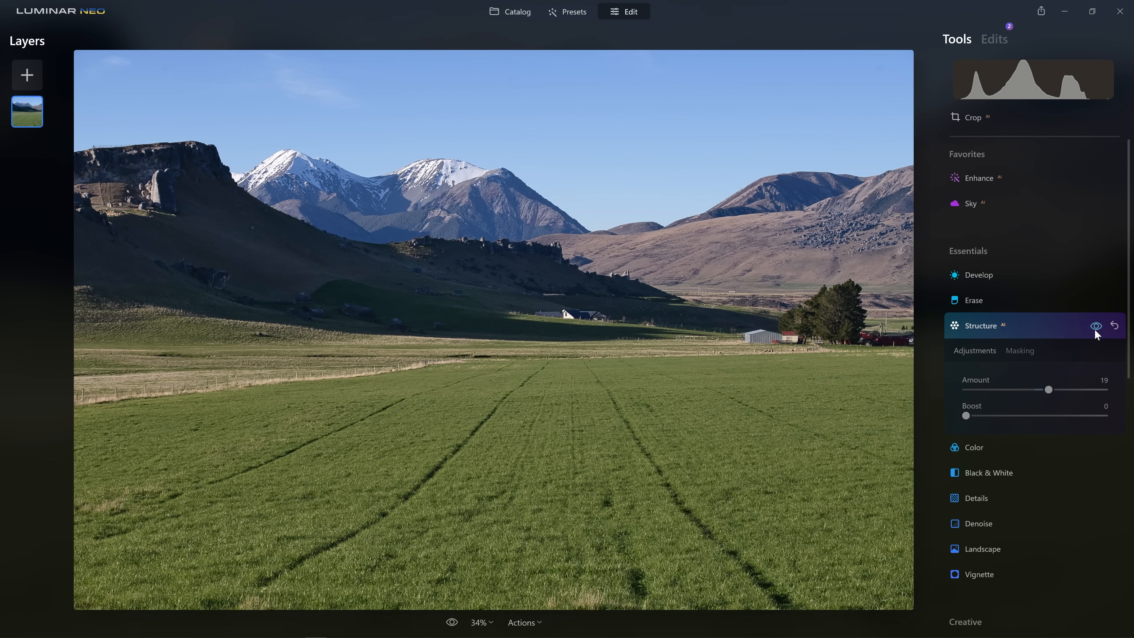
left_click(1095, 326)
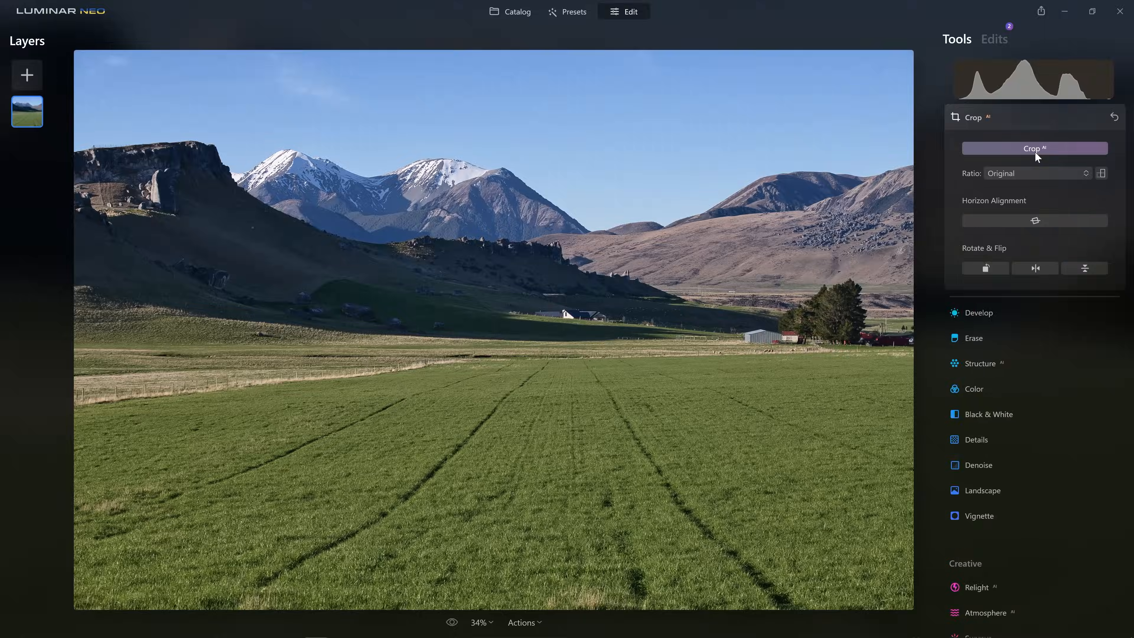
Set the crop ratio to 16:9, test the frame at the photo's top edge and settle it at the bottom edge.
left_click(1034, 149)
left_click(1037, 178)
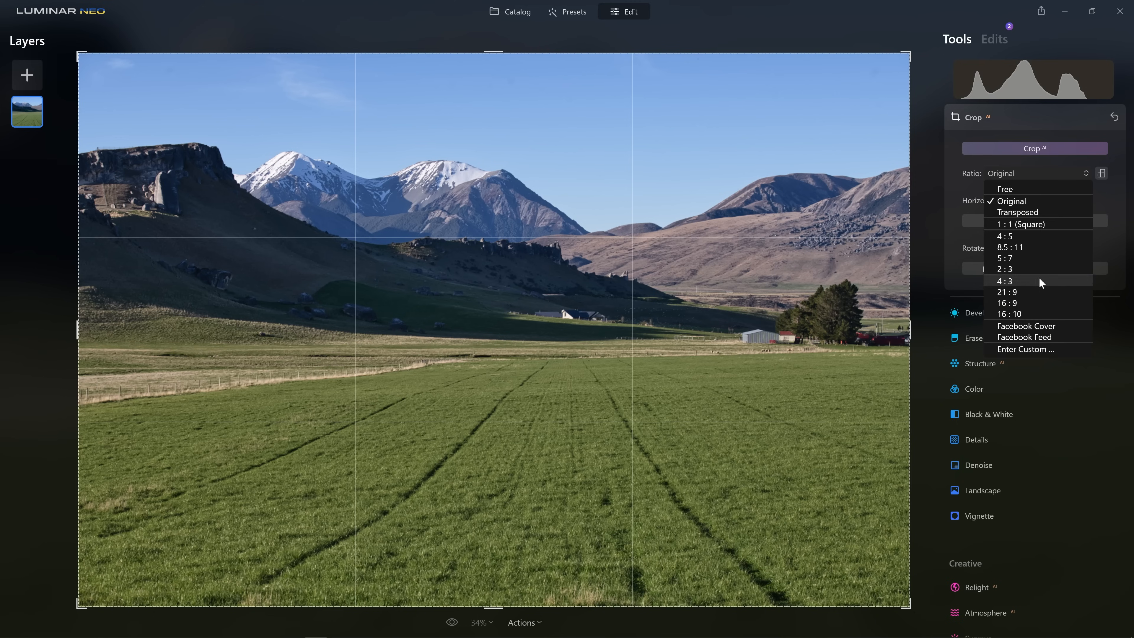
left_click(1049, 308)
left_click_drag(668, 243, 685, 290)
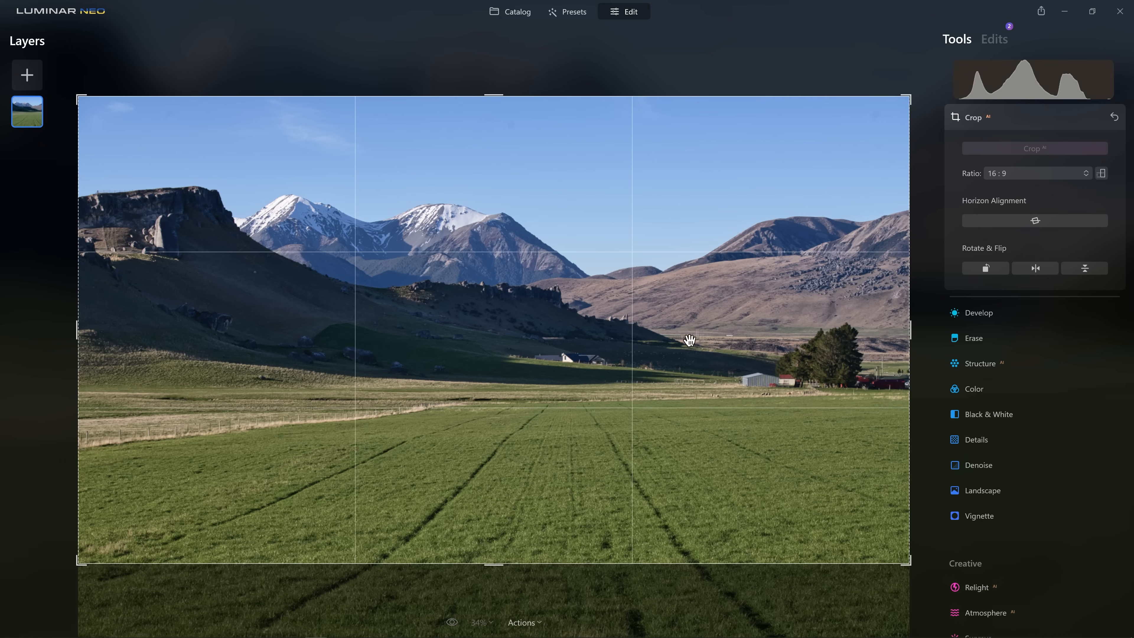
left_click_drag(689, 341, 691, 170)
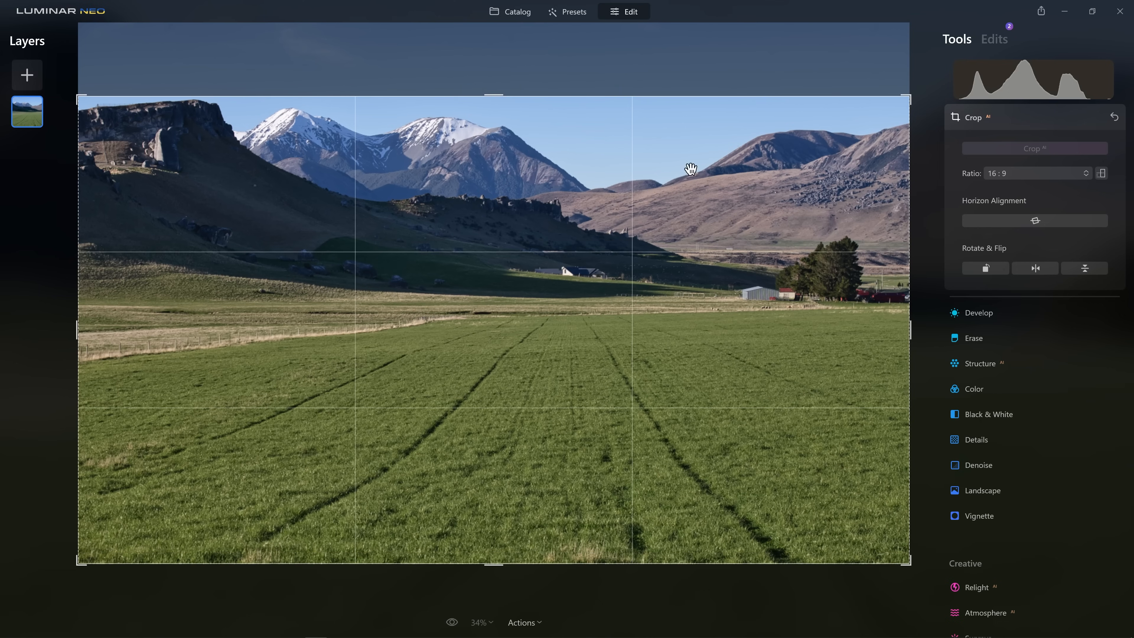
Switch the crop ratio to Free, trim away everything above the foreground grass field and apply the crop.
left_click(1034, 174)
left_click(1021, 186)
left_click_drag(654, 95, 703, 209)
left_click(1025, 113)
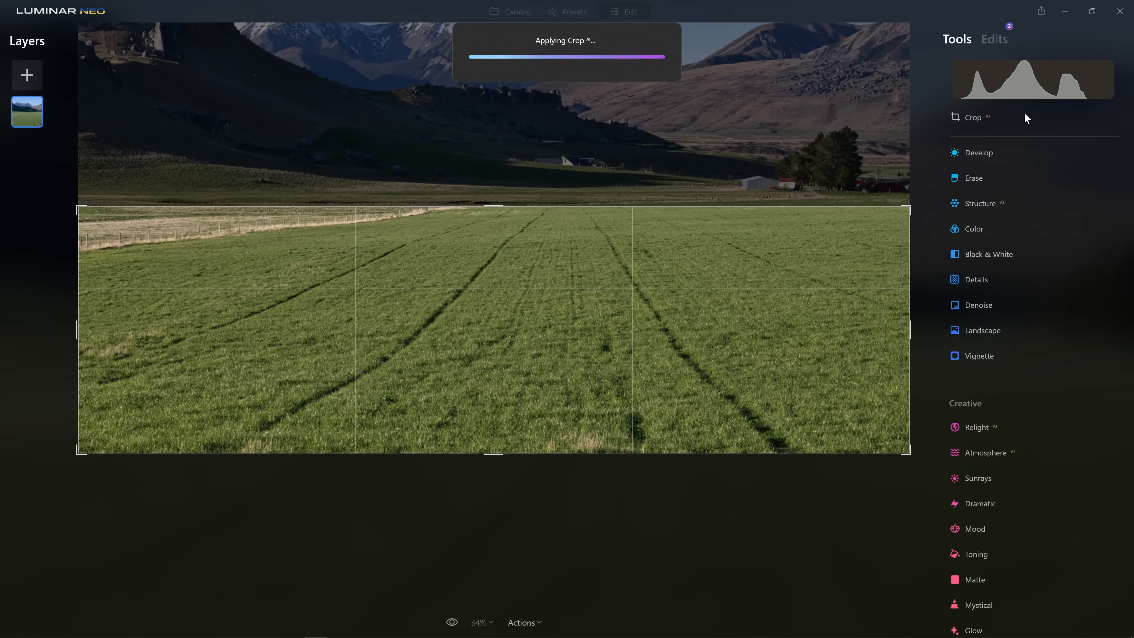
Export the cropped field as the JPEG CastleHill-House-Bathed-In-Sunlight to the Luminar Temp folder, at actual size and quality 100.
right_click(677, 310)
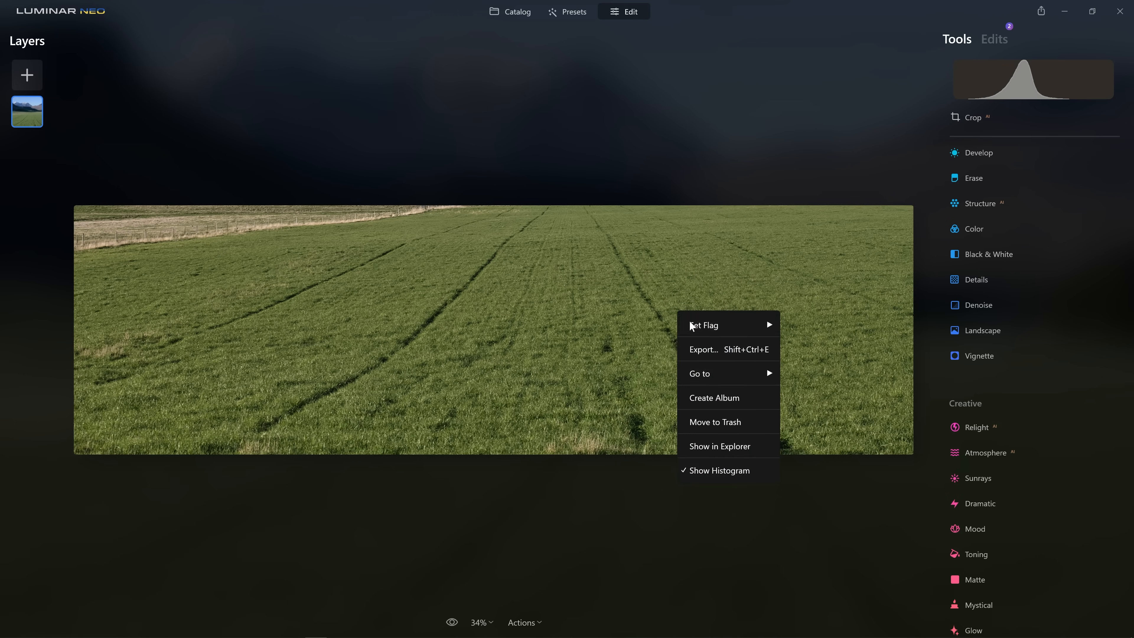
left_click(714, 351)
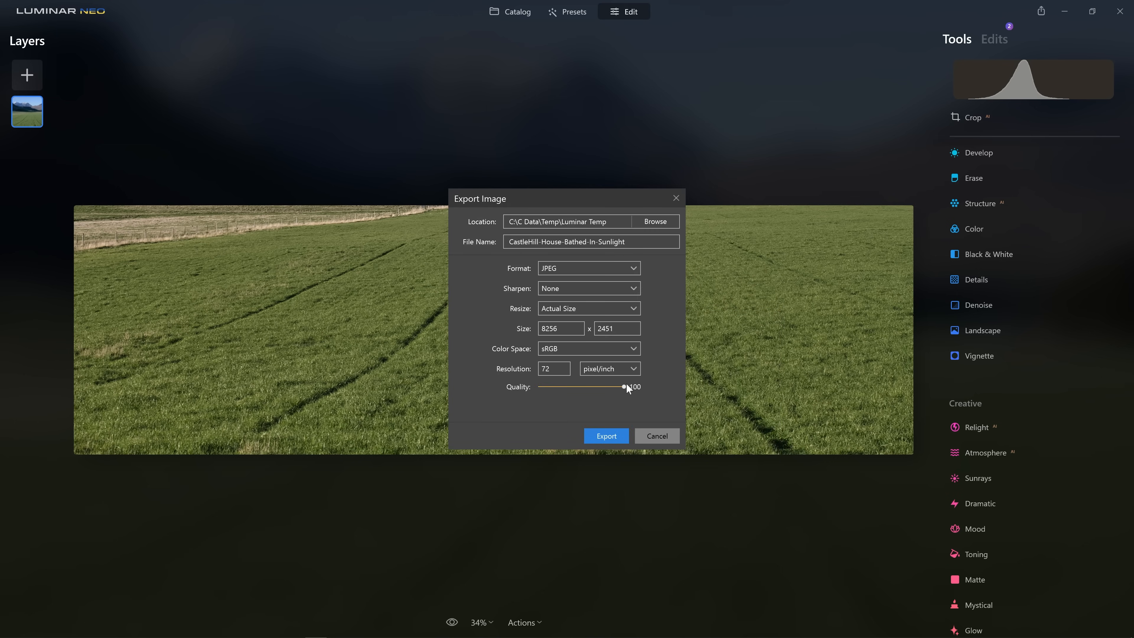
left_click(621, 433)
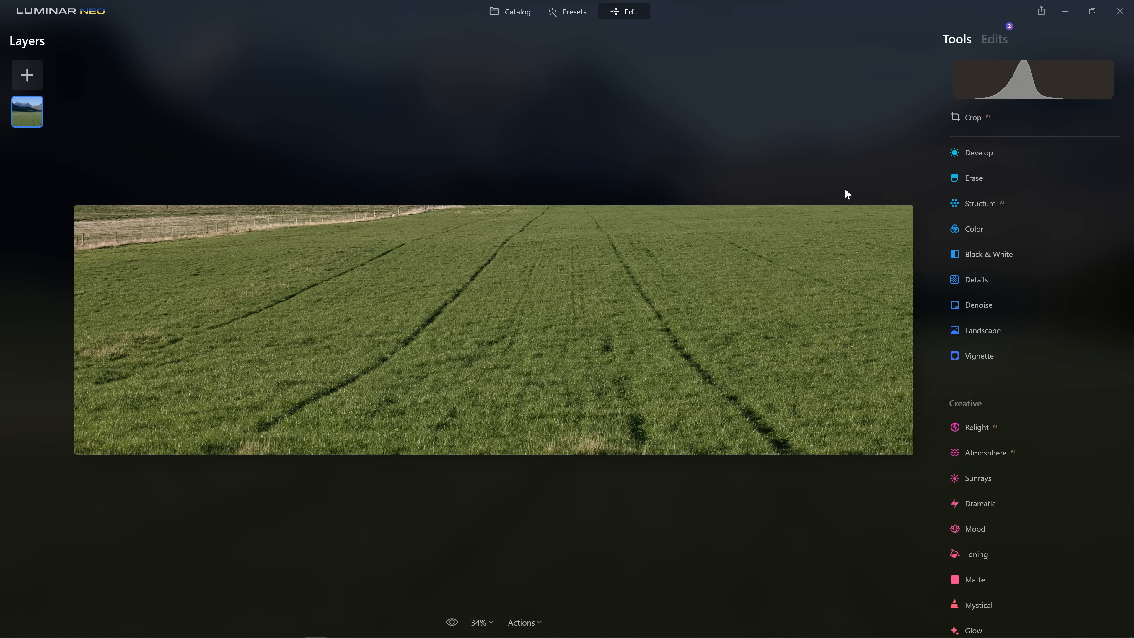
Recrop the original photo to 16:9, framing it from the top edge so that all of the sky is included.
left_click(1025, 115)
left_click(1017, 174)
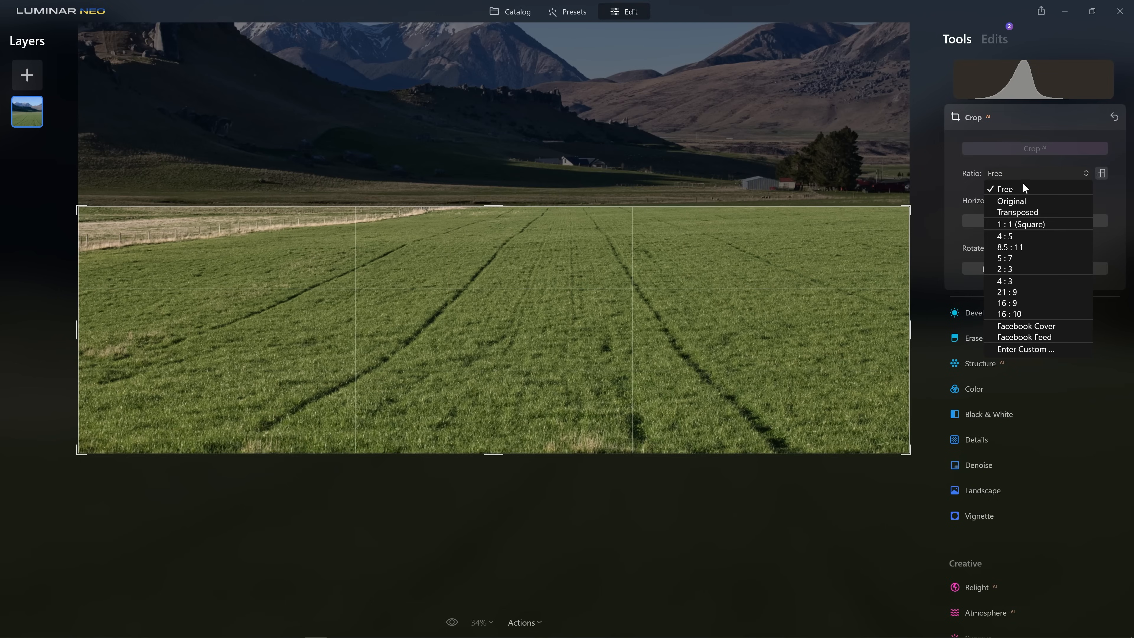
left_click(1028, 303)
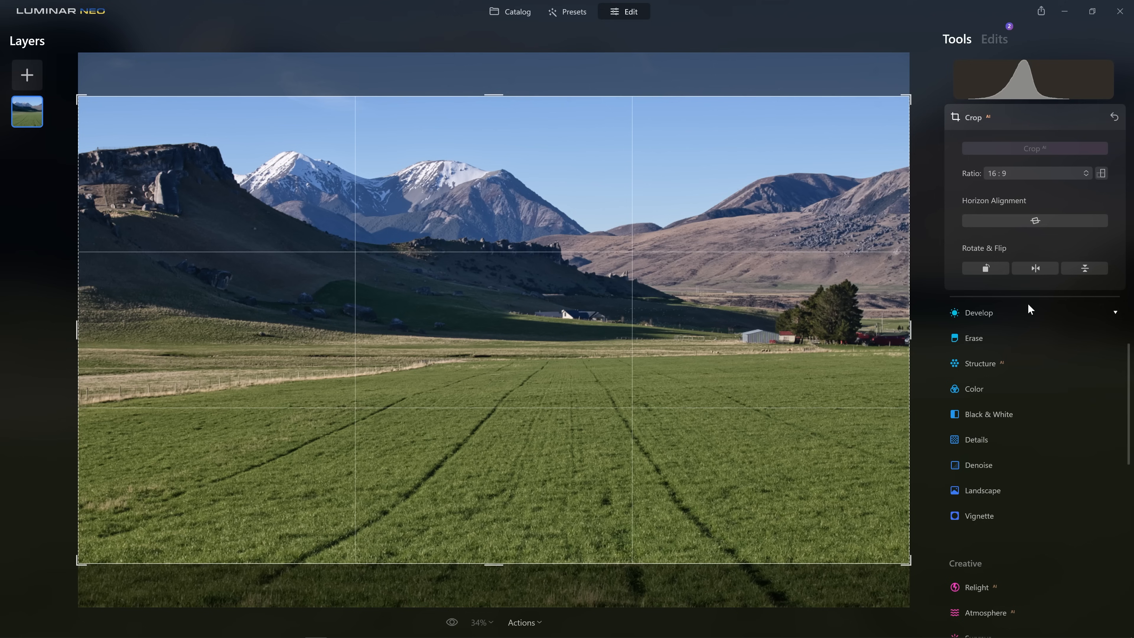
left_click_drag(584, 230, 612, 325)
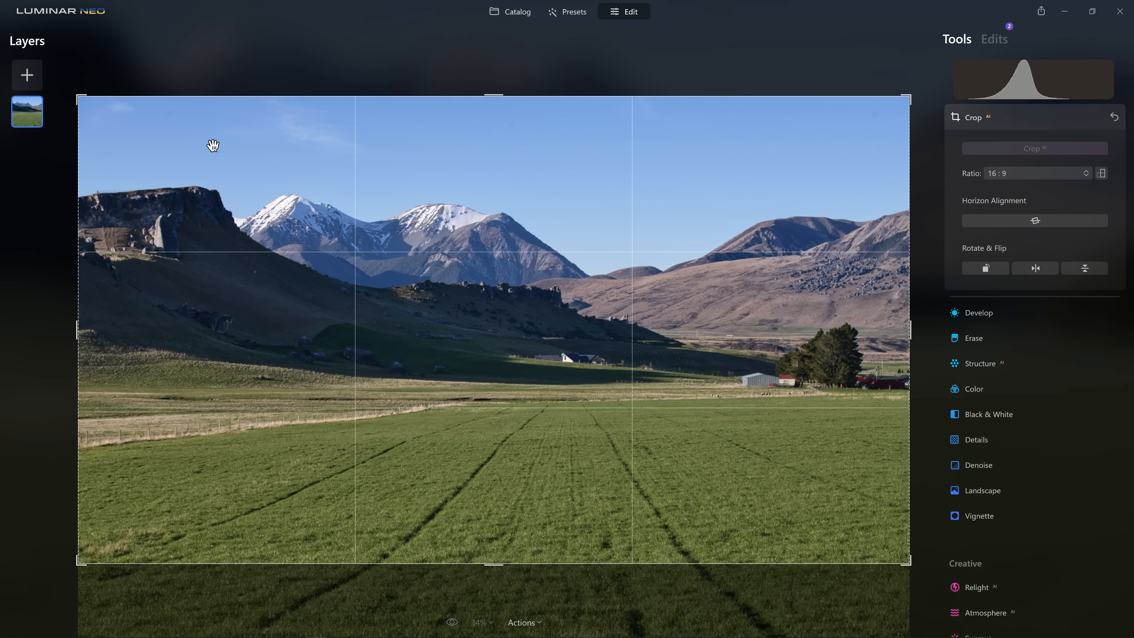
left_click(1007, 170)
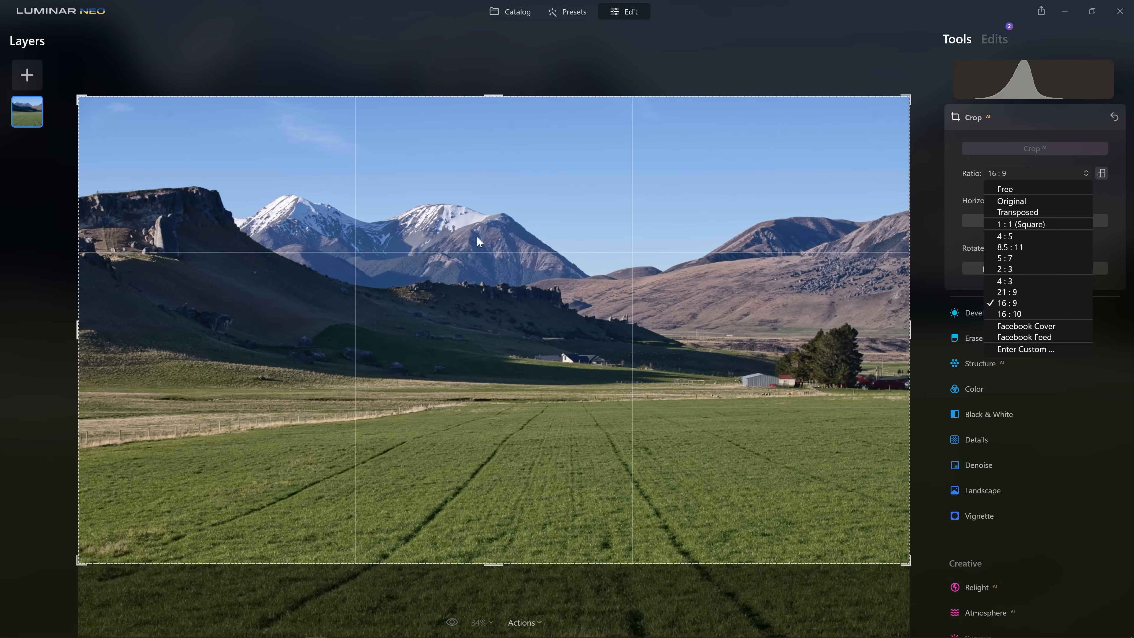
Import CastleHill-House-Bathed-In-Sunlight.jpg and add it as a new layer over the landscape.
left_click(36, 79)
left_click(22, 74)
left_click(27, 102)
left_click(350, 123)
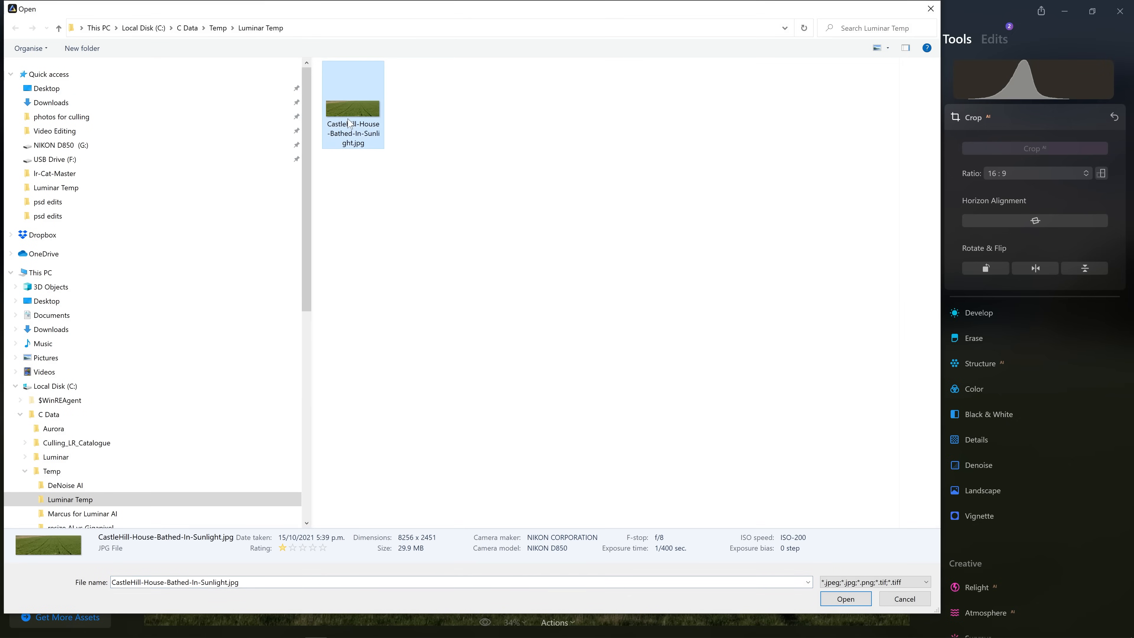
double_click(345, 115)
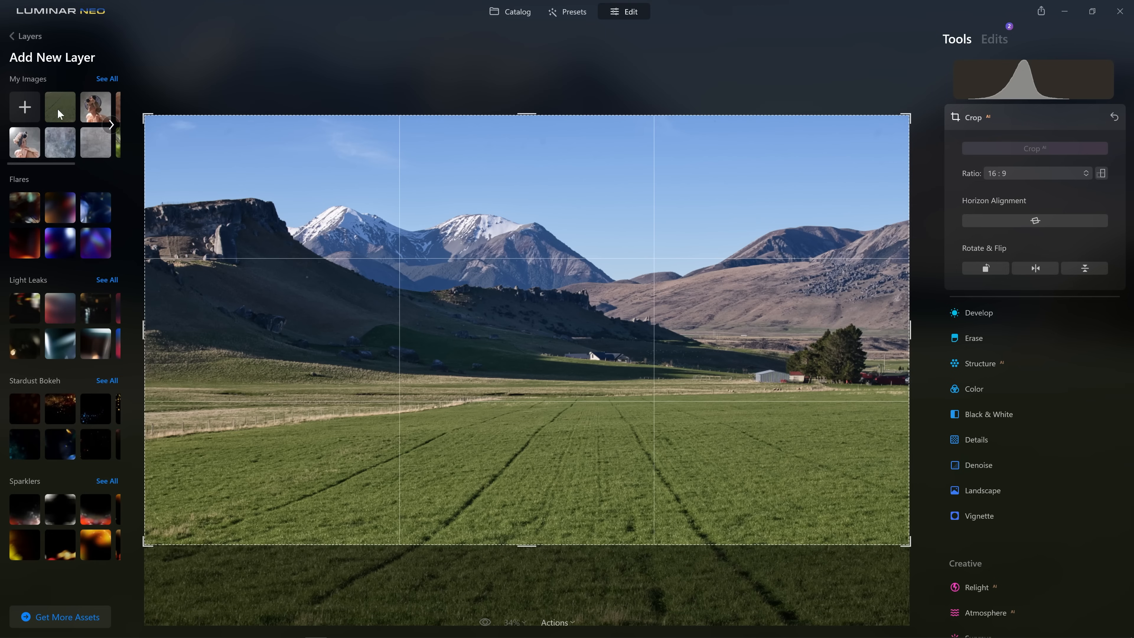
left_click(66, 102)
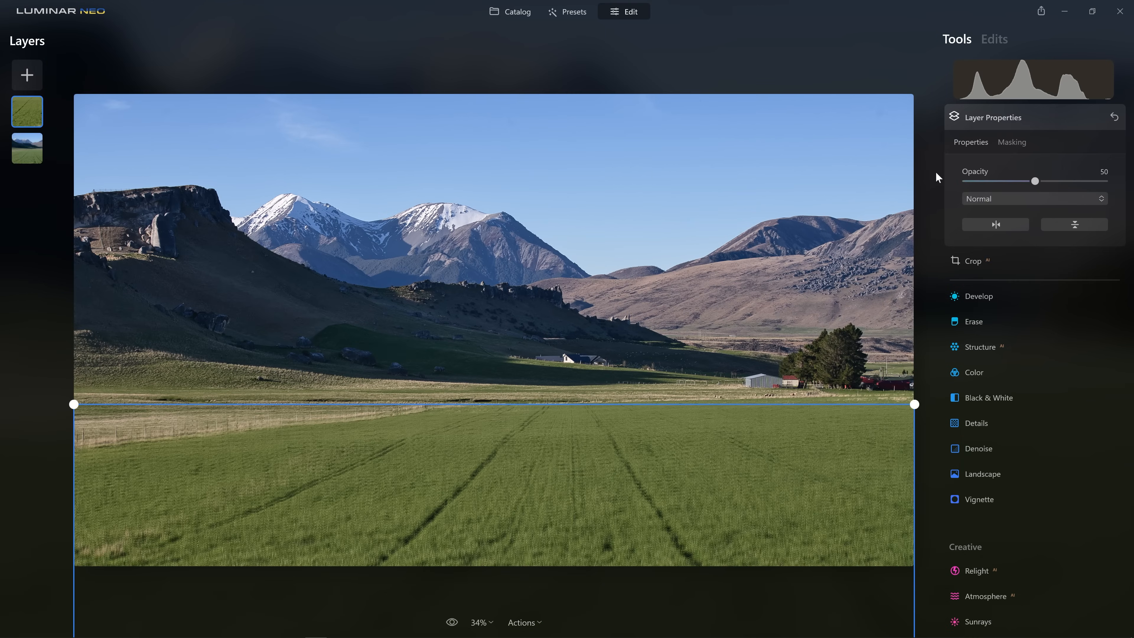
Set the grass layer's opacity to 88 and squash it vertically until its bottom edge meets the photo's bottom edge.
left_click_drag(1036, 183, 1090, 196)
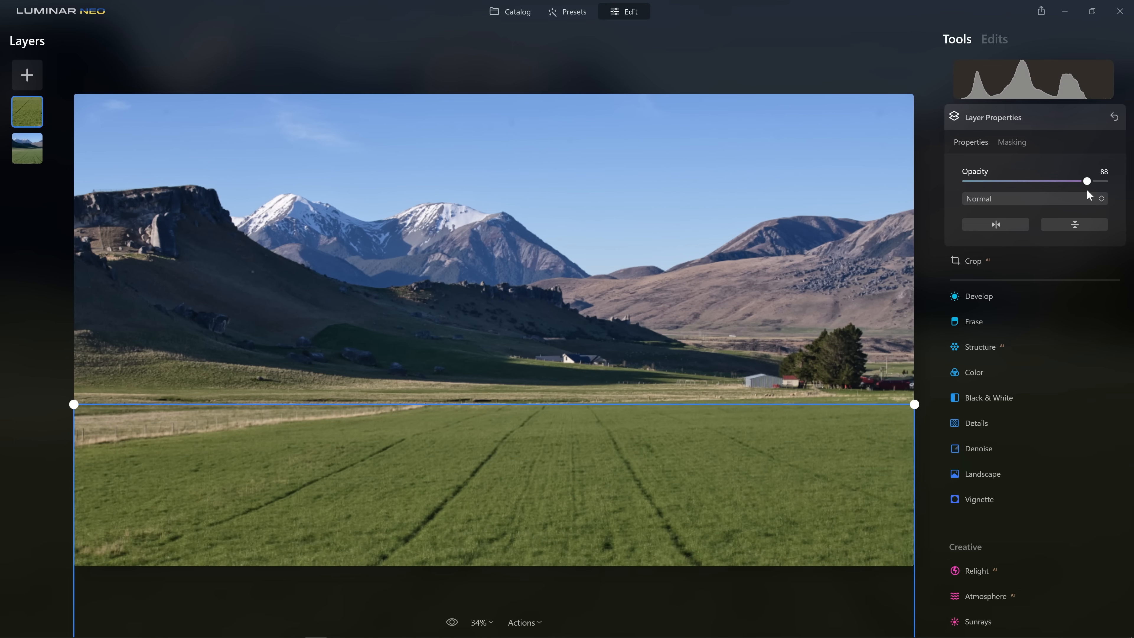
left_click(487, 623)
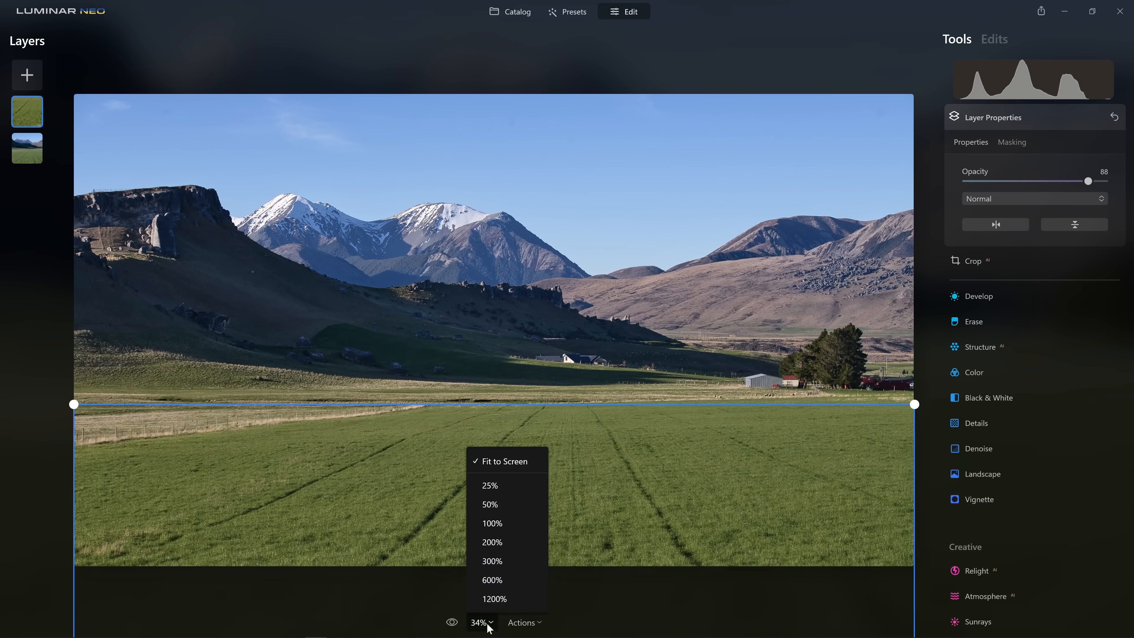
left_click(503, 484)
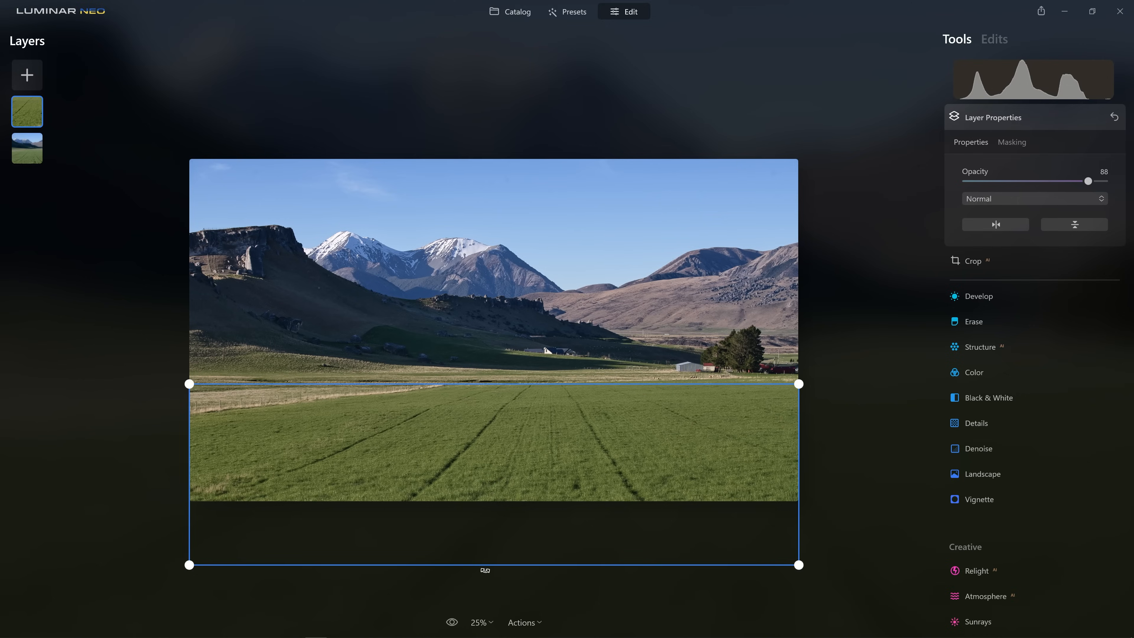
left_click_drag(510, 565, 558, 499)
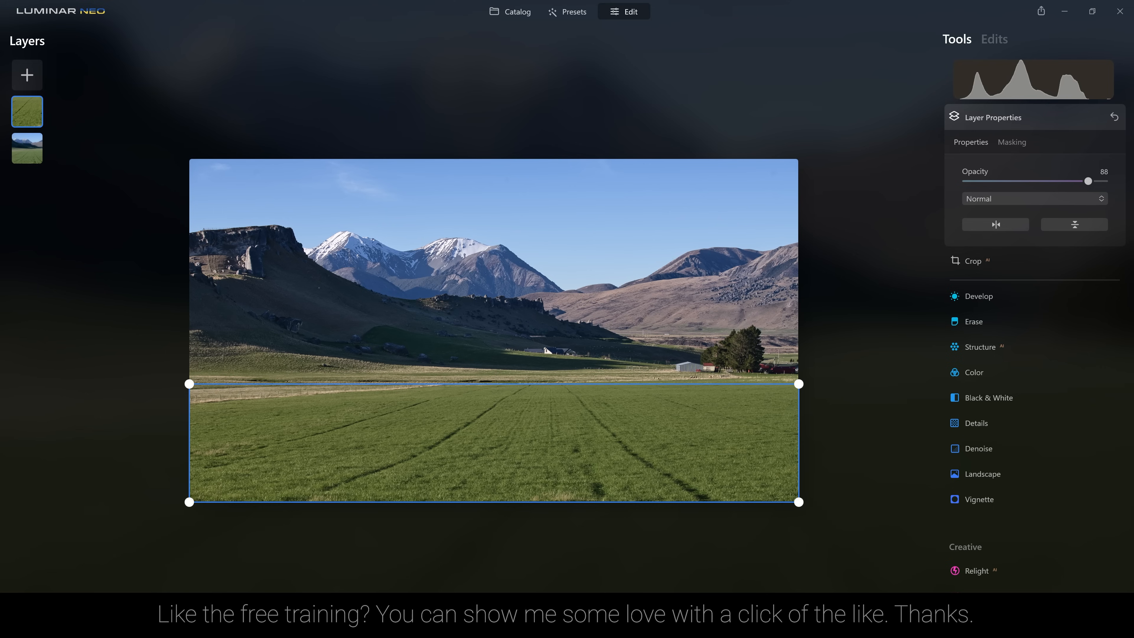
left_click(481, 622)
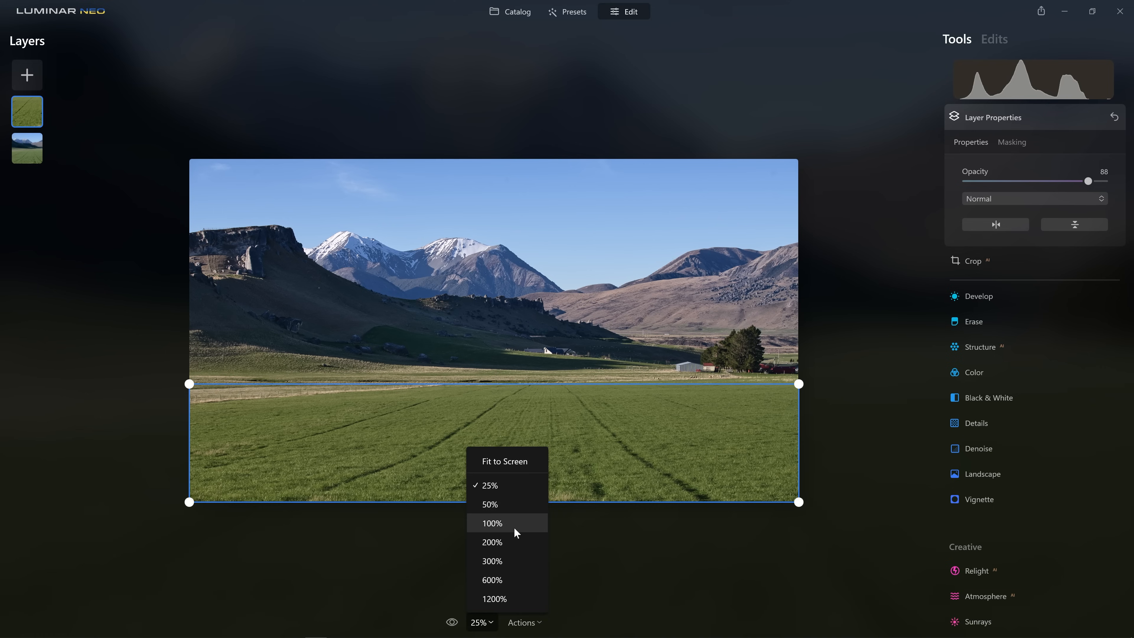
Lower the grass layer's top edge slightly so that its fence and grass line up with the underlying photo.
left_click(518, 559)
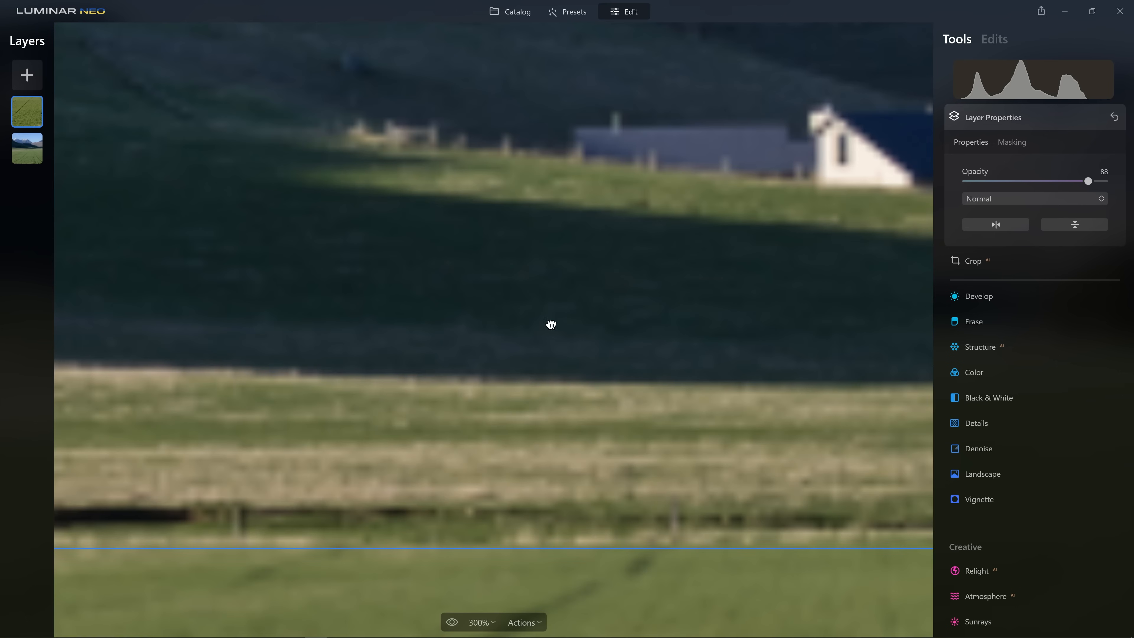
left_click_drag(551, 324, 816, 280)
left_click_drag(341, 284, 855, 260)
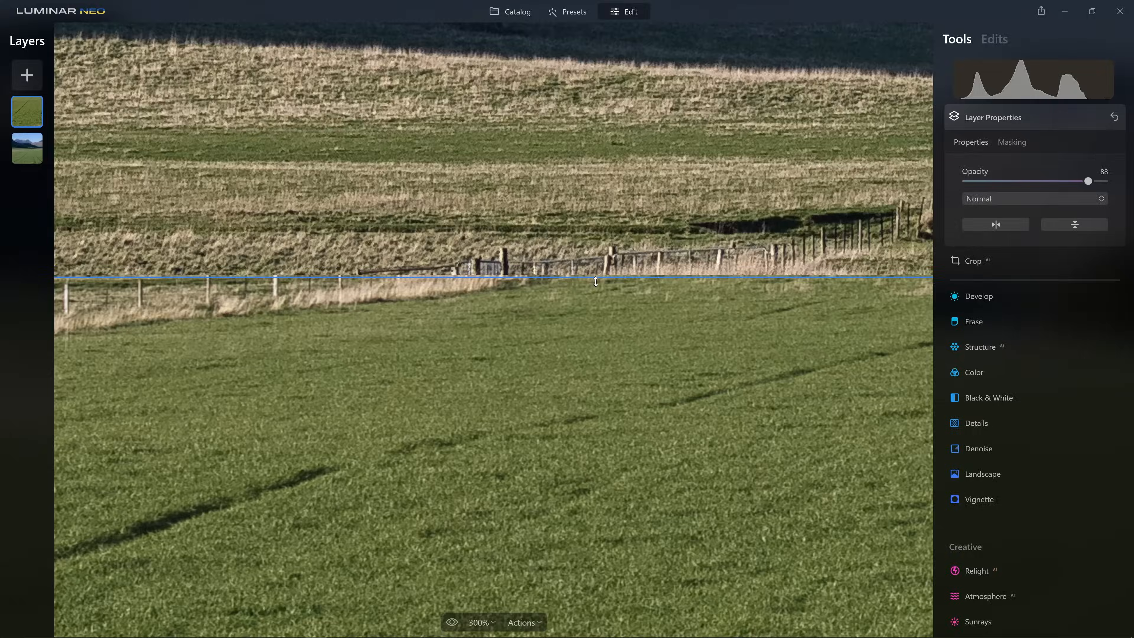
left_click_drag(593, 279, 600, 294)
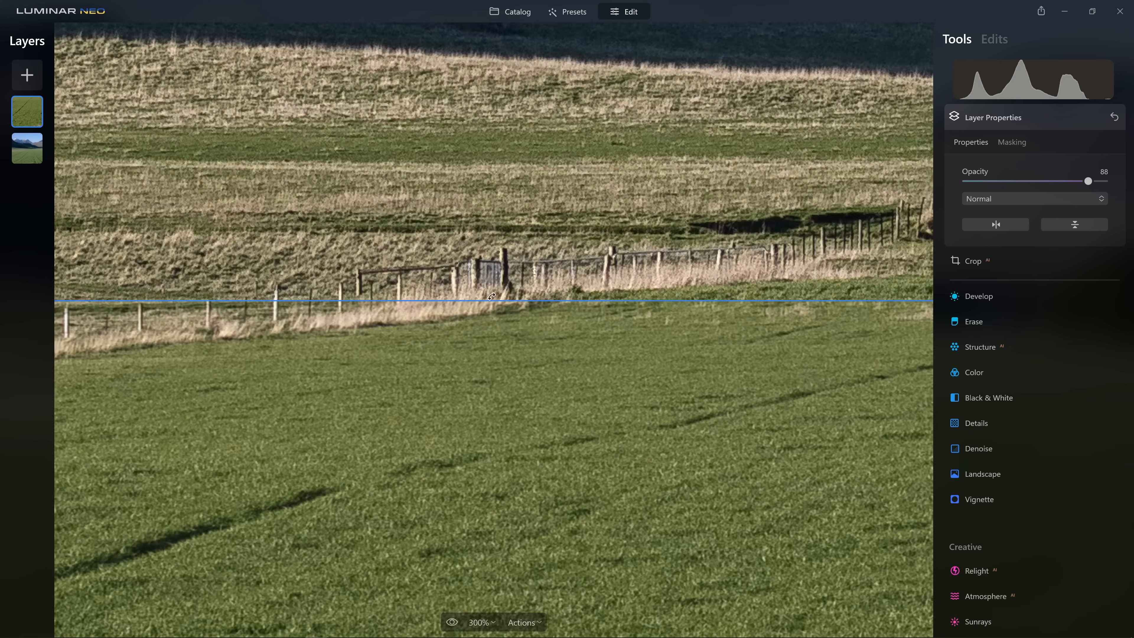
left_click_drag(493, 299, 502, 299)
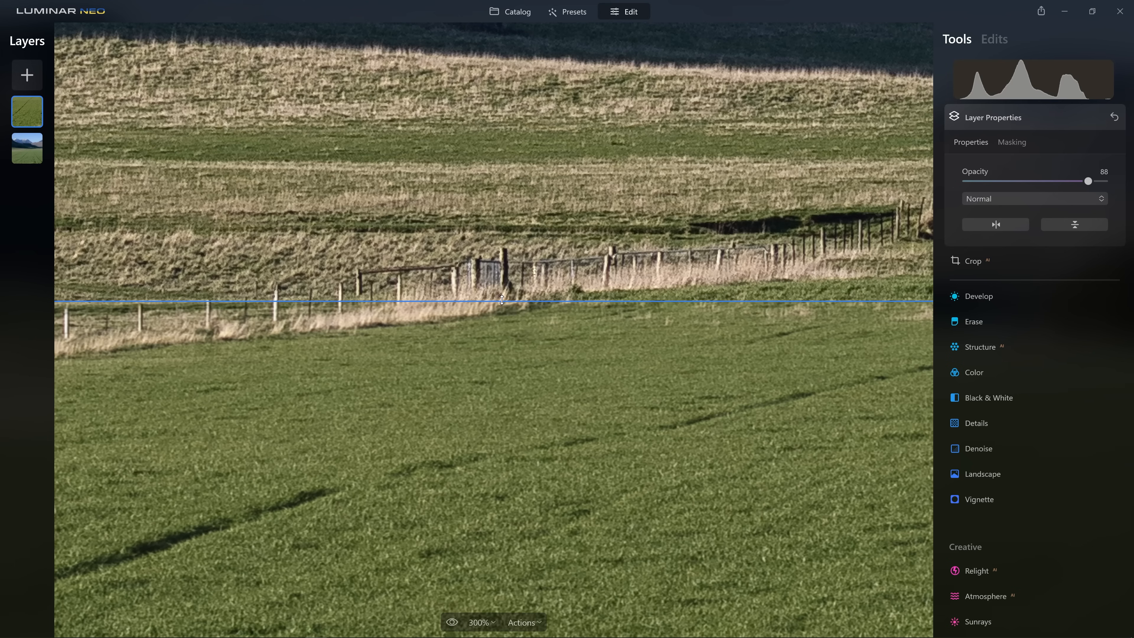
Set the grass layer's opacity to 100 and fit the whole image to the screen.
left_click_drag(1107, 184, 1112, 194)
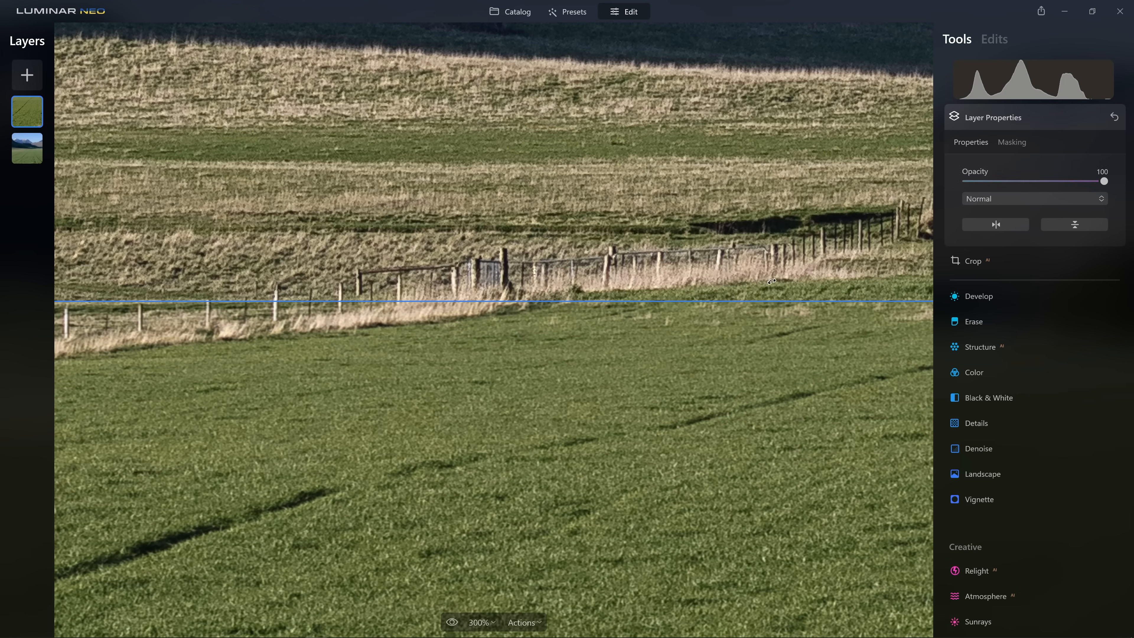
left_click(1031, 116)
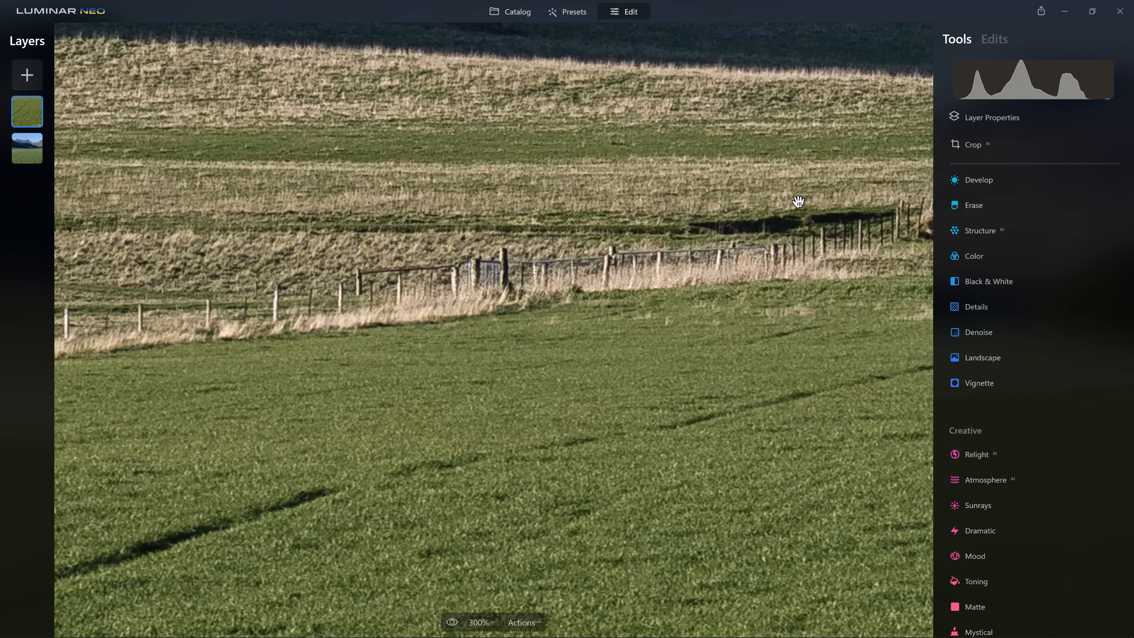
left_click(480, 622)
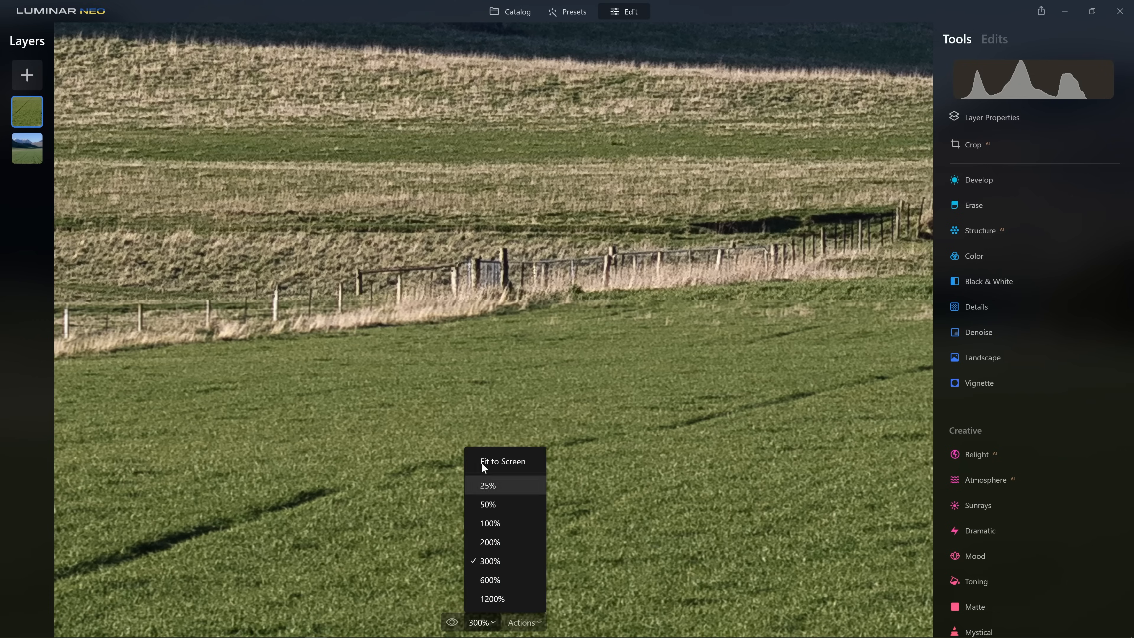
left_click(483, 462)
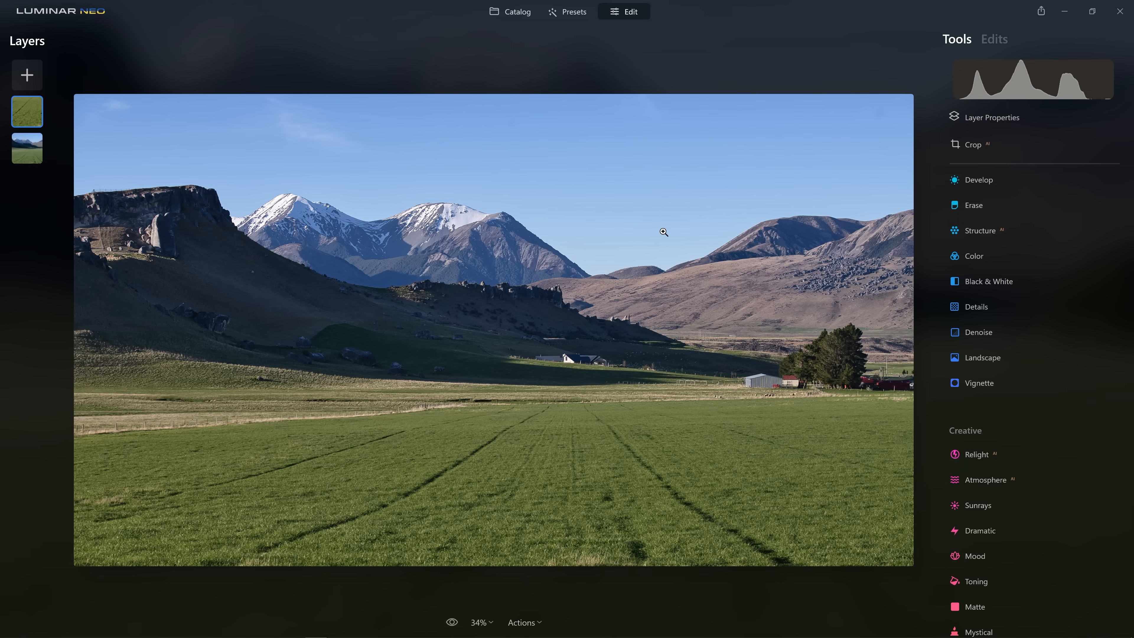
Try an exposure of 5.00 on the grass layer alone with Develop, and reset it.
left_click(1002, 179)
left_click_drag(1039, 255, 1106, 255)
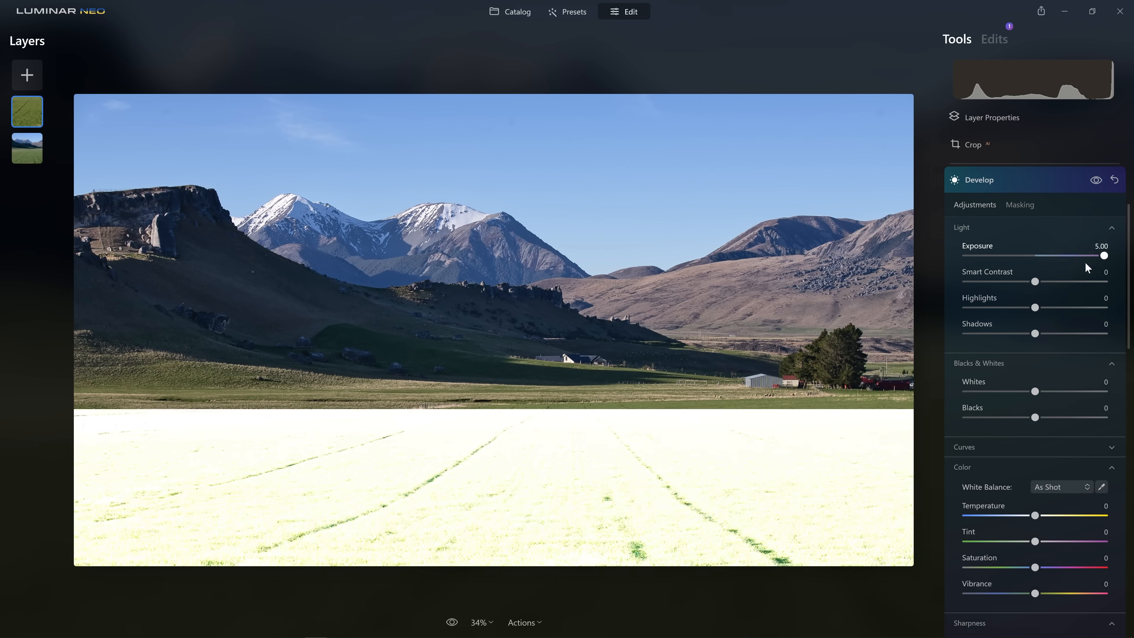
double_click(1108, 256)
Try darkening the base landscape layer to an exposure of -2.22 with Develop, and reset it.
left_click(41, 145)
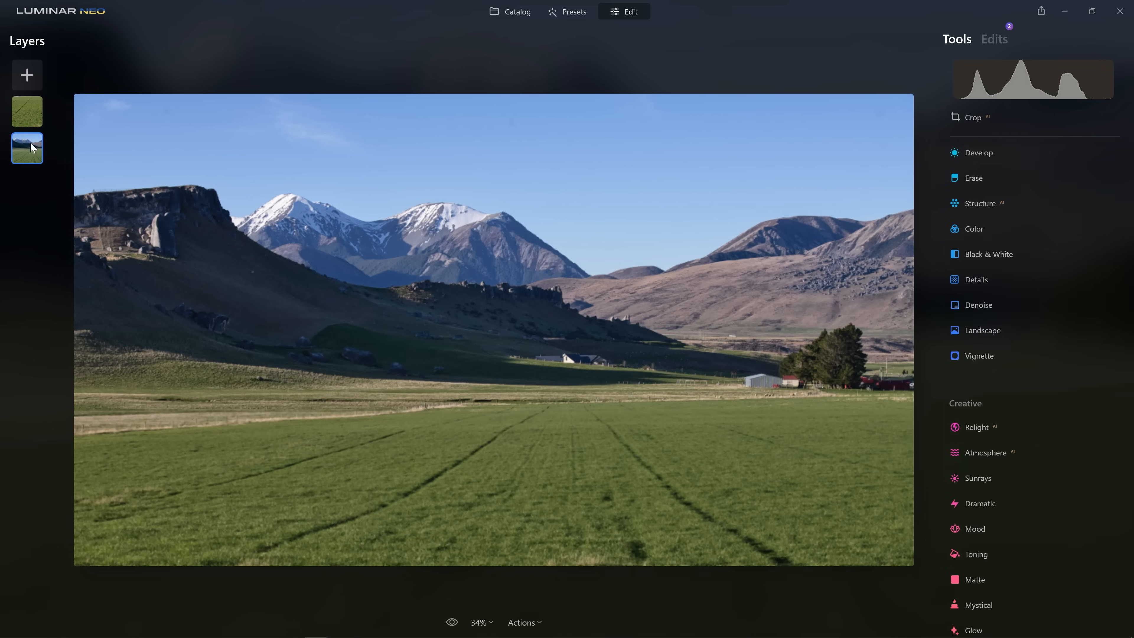
left_click(989, 152)
left_click_drag(1035, 228, 1003, 227)
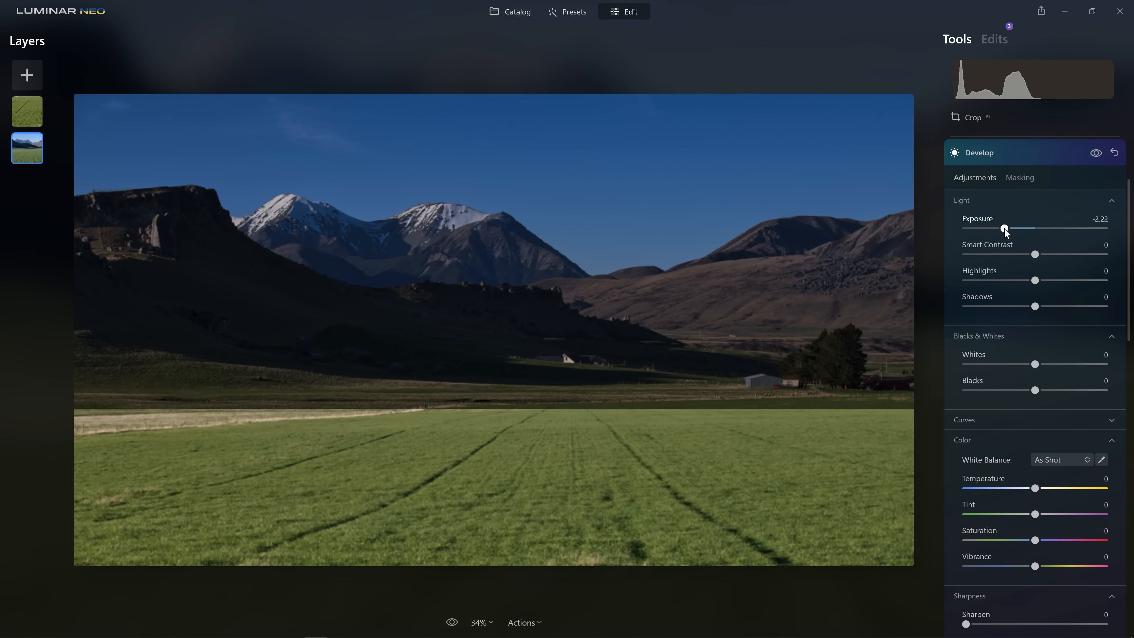
double_click(969, 224)
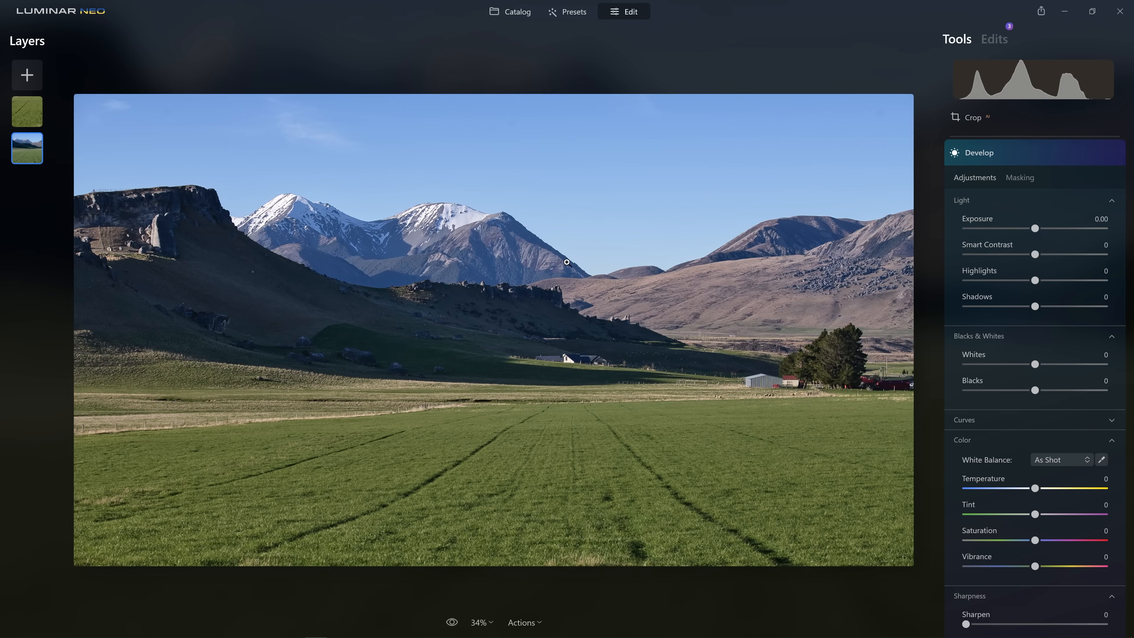
Export the layered image as the JPEG CastleHill-House-Bathed-In-Sunlight-combined to the Luminar Temp folder, at actual size and quality 100.
right_click(567, 262)
left_click(594, 302)
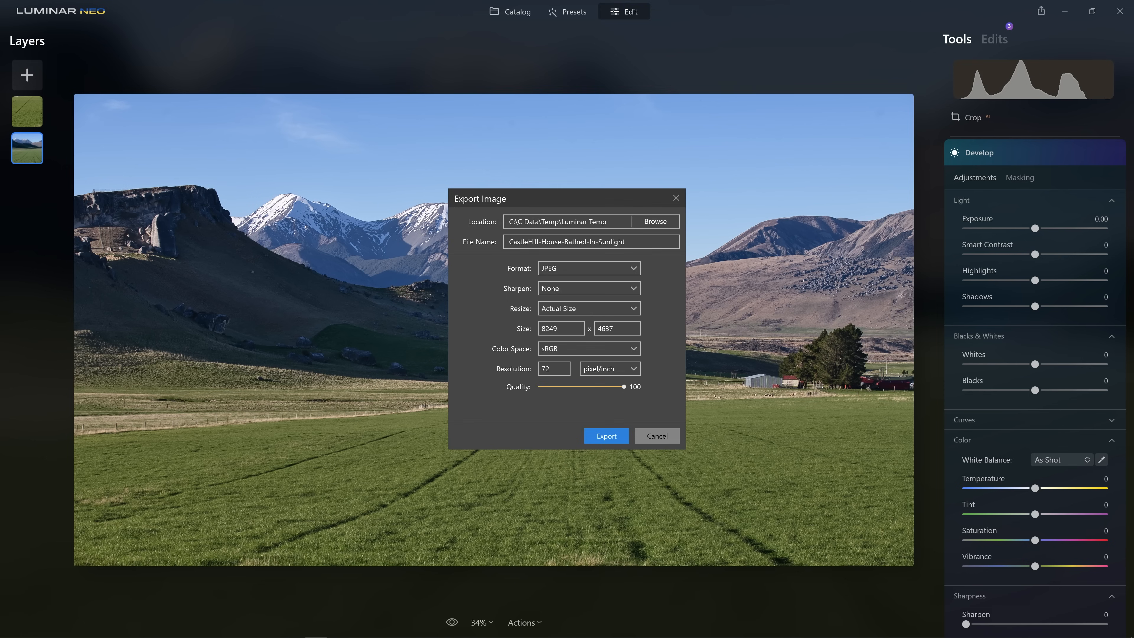
key("Return")
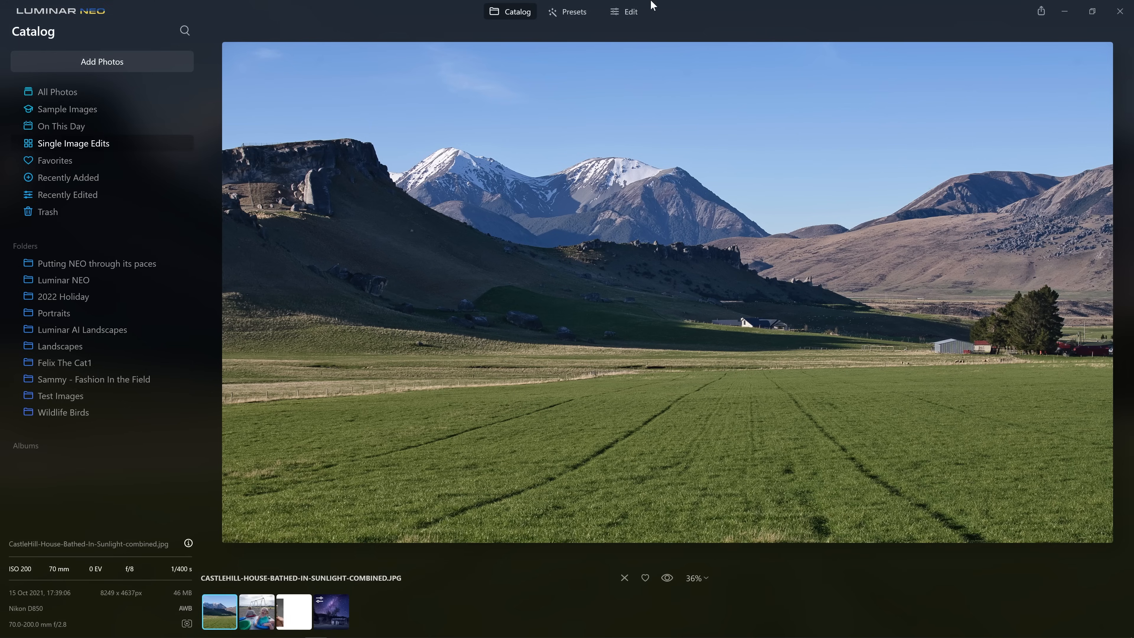
Open CastleHill-House-Bathed-In-Sunlight-combined.jpg for editing and set its Structure amount to 35.
left_click(629, 15)
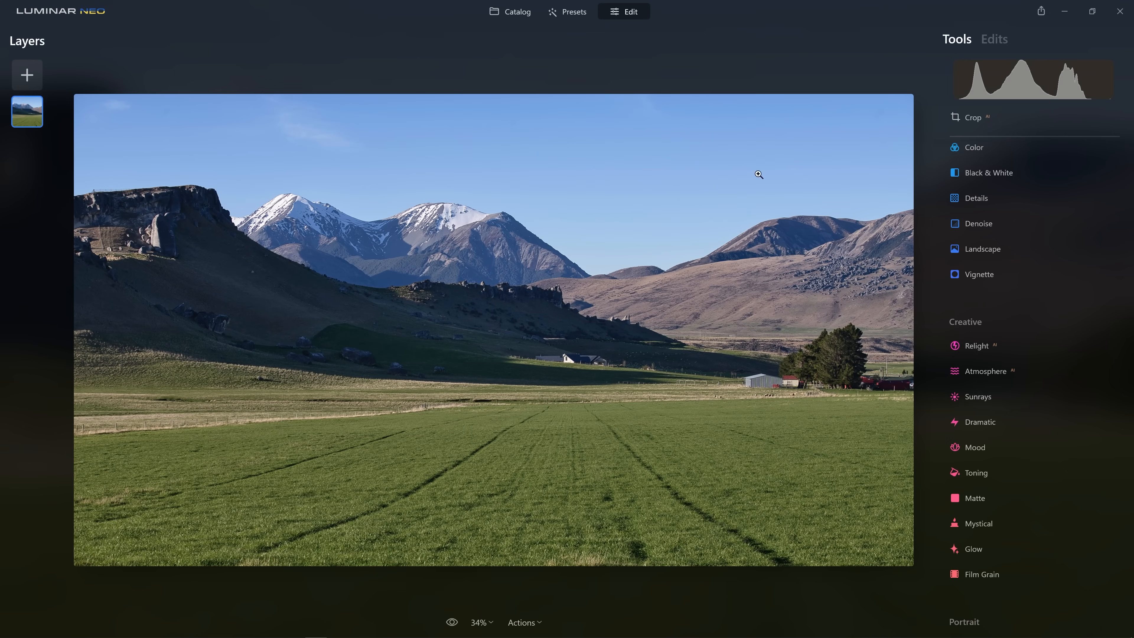
scroll(1016, 293, "up", 5)
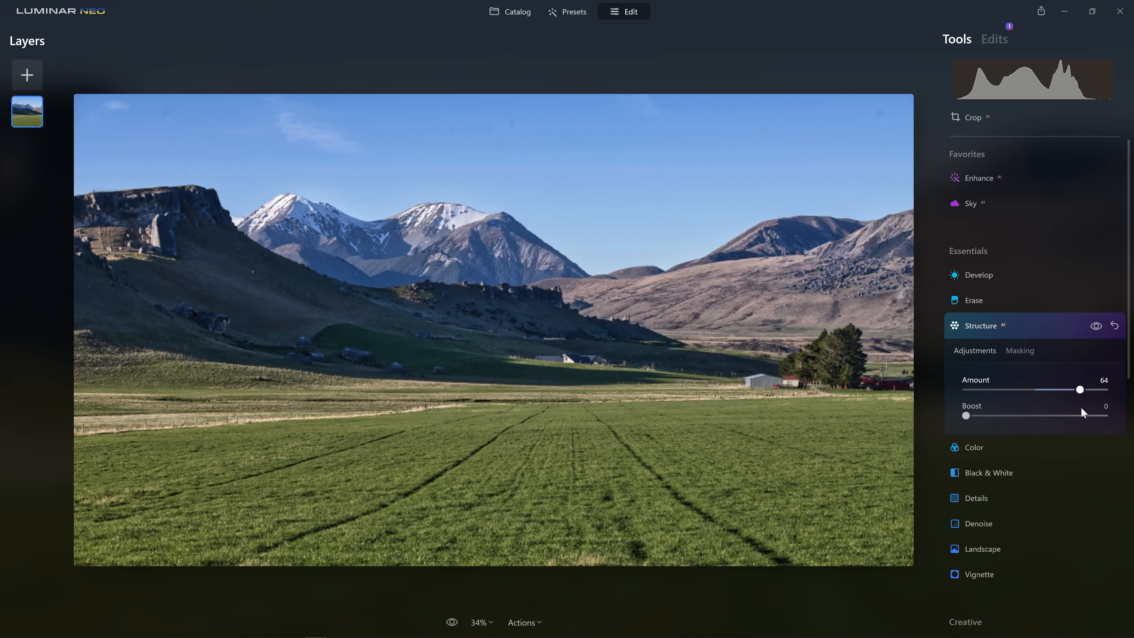
mouse_move(1082, 410)
left_mouse_down()
mouse_move(1122, 411)
mouse_move(1061, 409)
left_mouse_up()
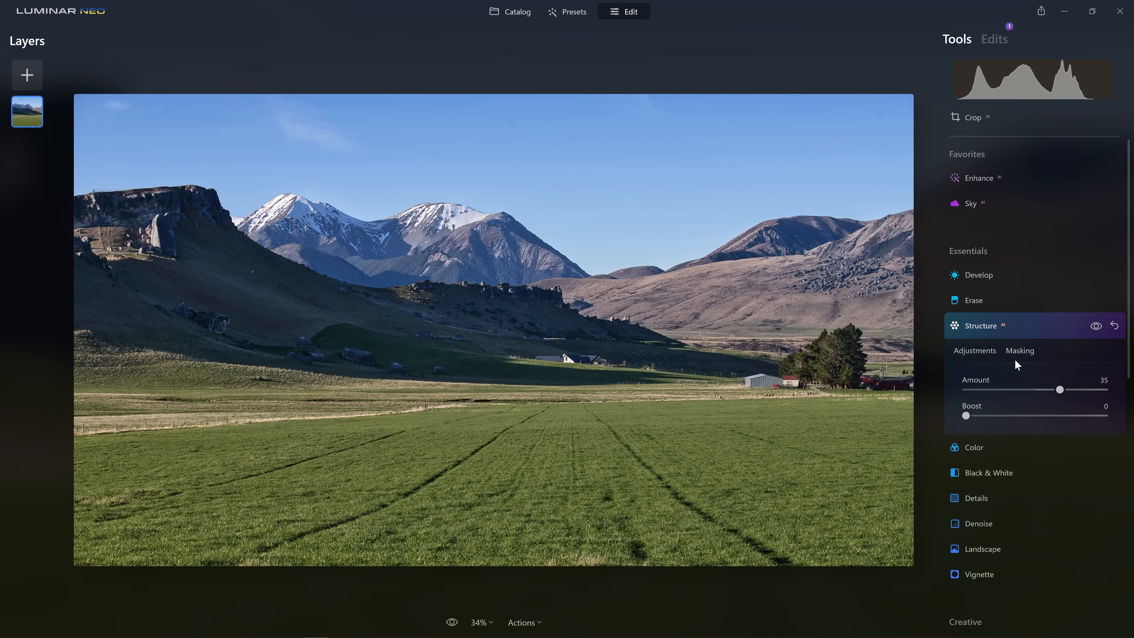
Restrict the Structure adjustment to the mountains using Mask AI.
left_click(1030, 355)
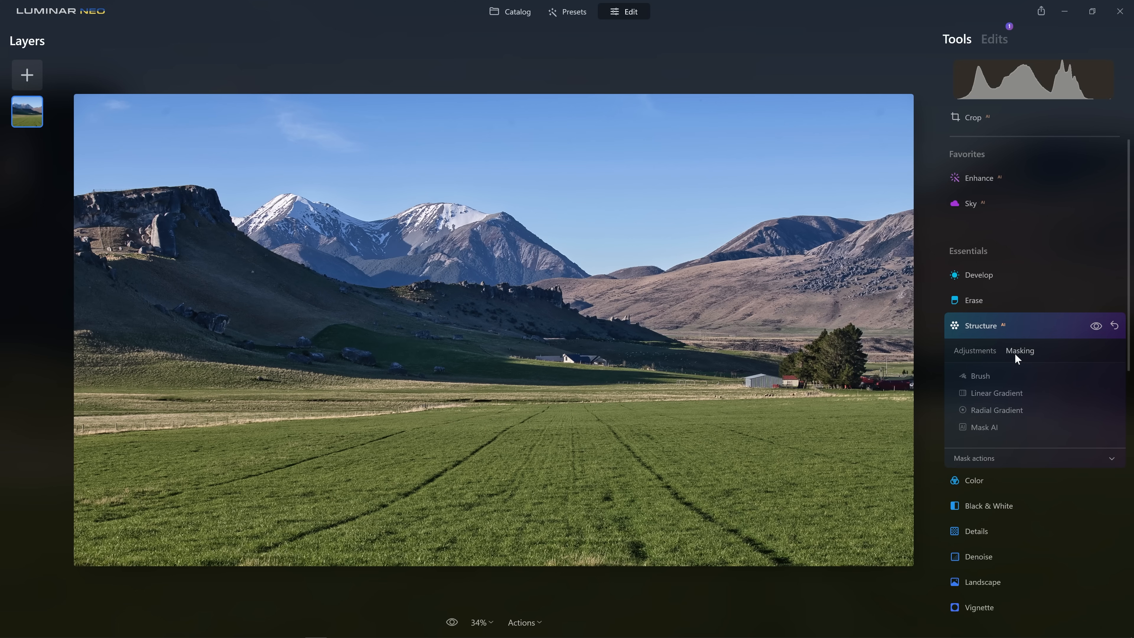
left_click(991, 349)
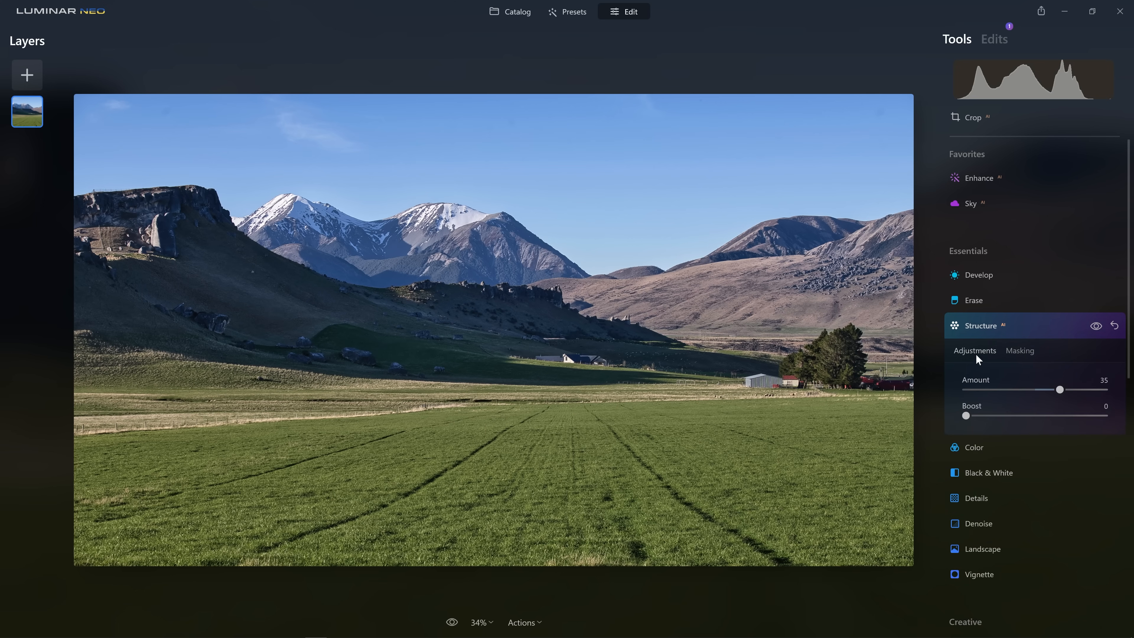
left_click(1031, 353)
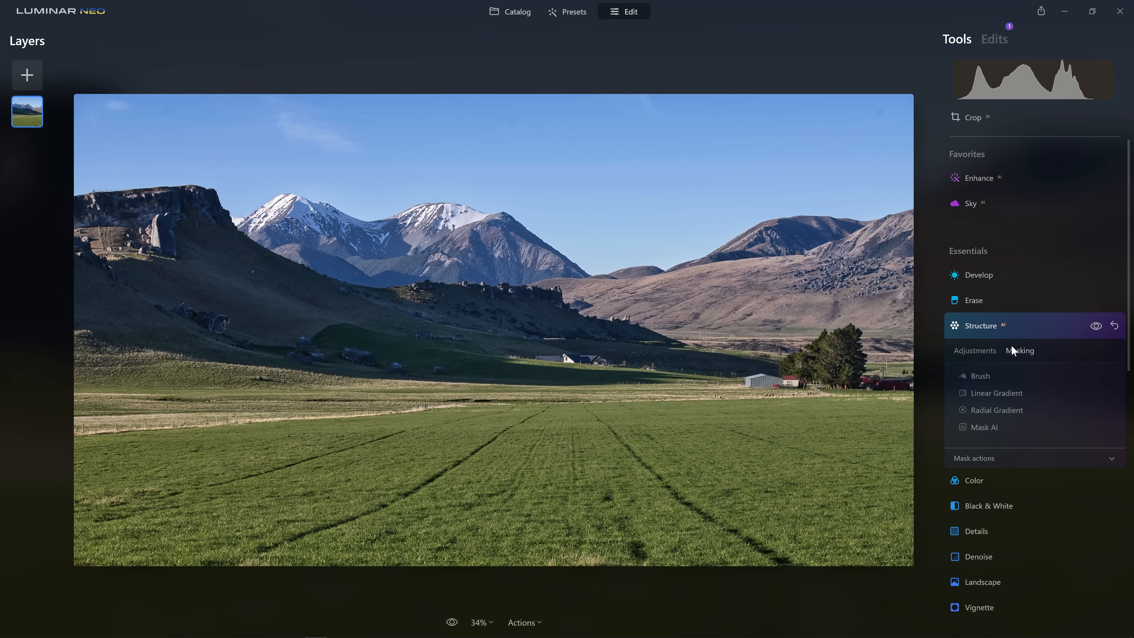
left_click(977, 429)
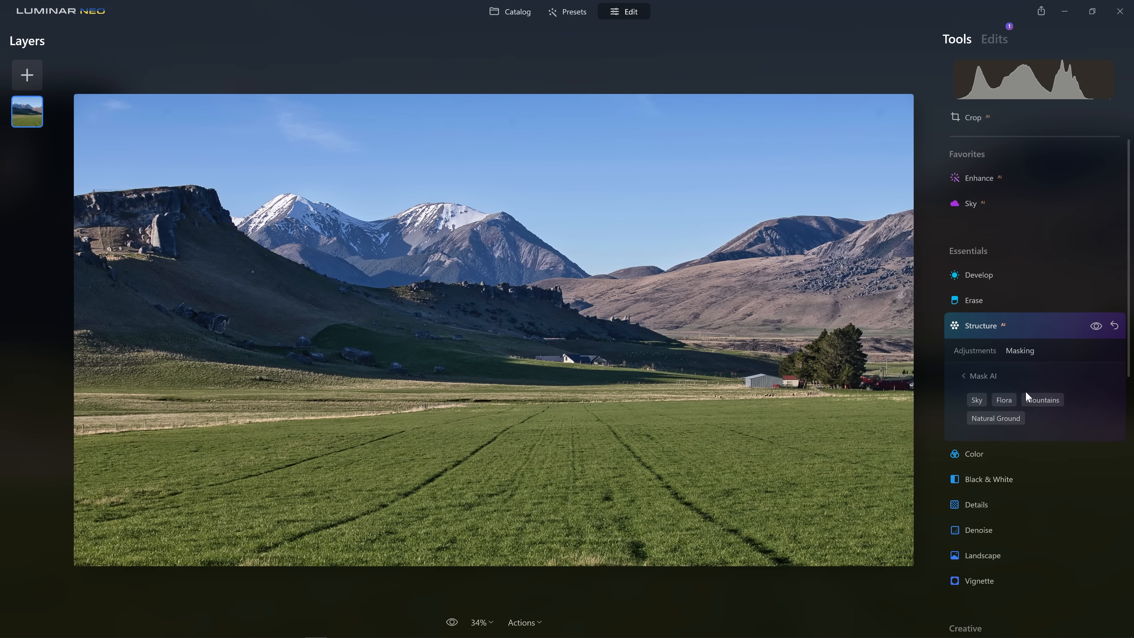
left_click(1042, 394)
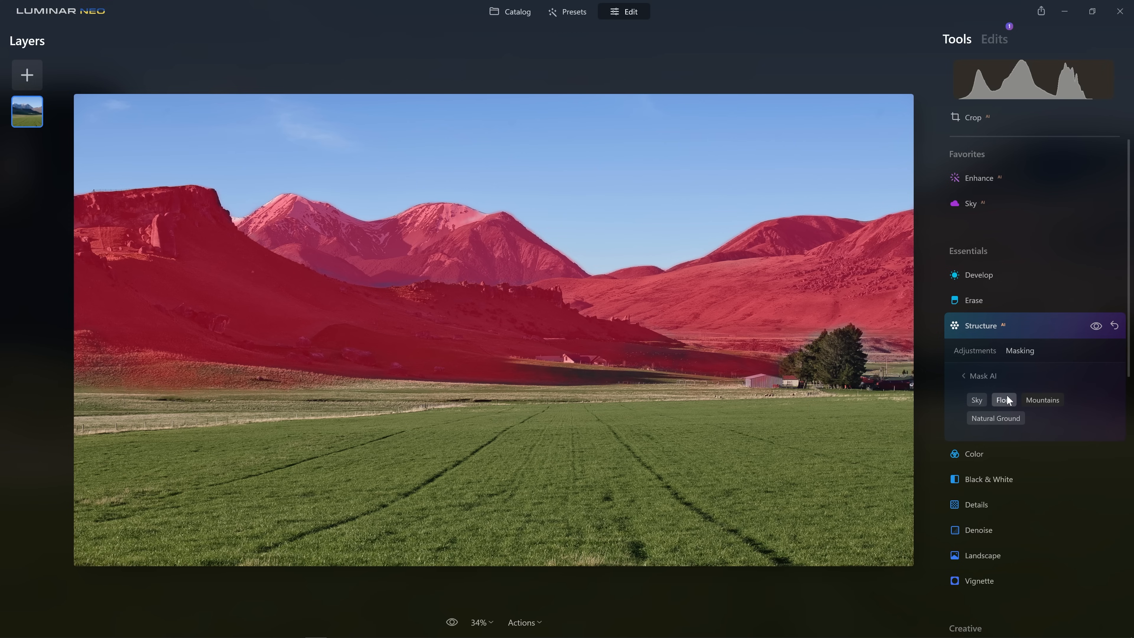
Erase the distant snowy mountains and far hills from the Structure mask with a brush at strength 47, keeping the dark foreground hill.
left_click(986, 375)
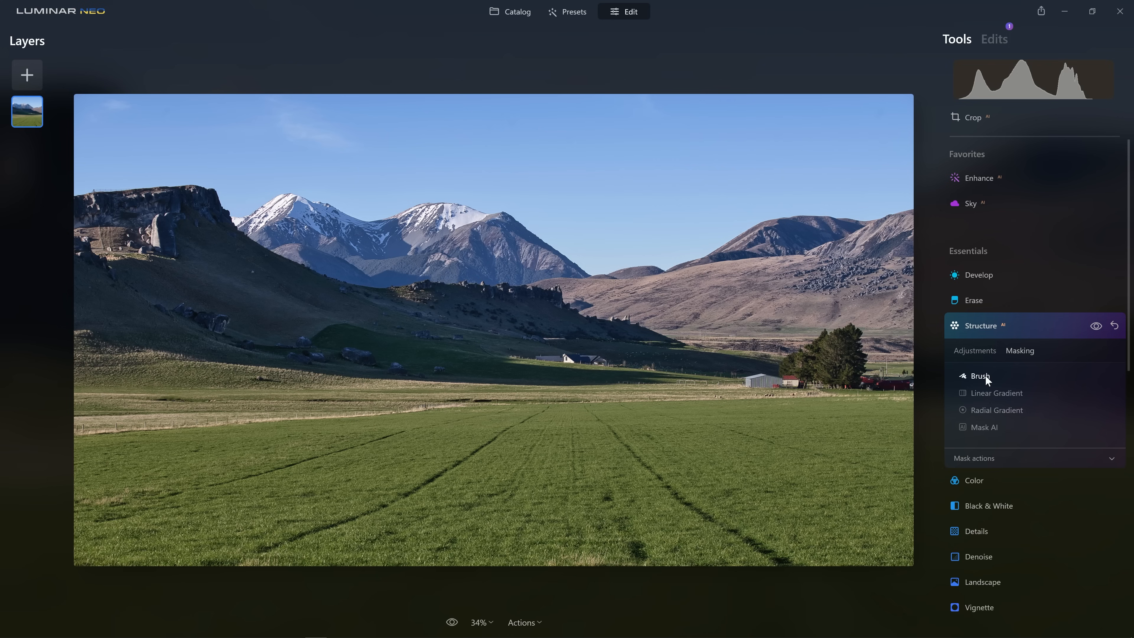
left_click(986, 377)
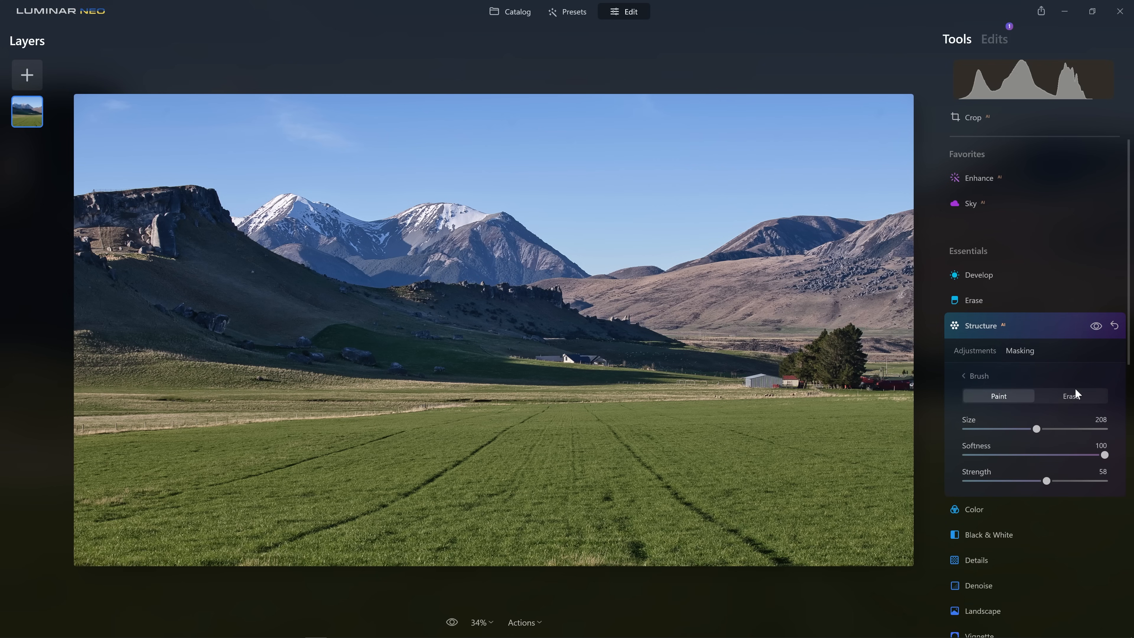
left_click(1076, 399)
left_click_drag(1046, 484, 1030, 483)
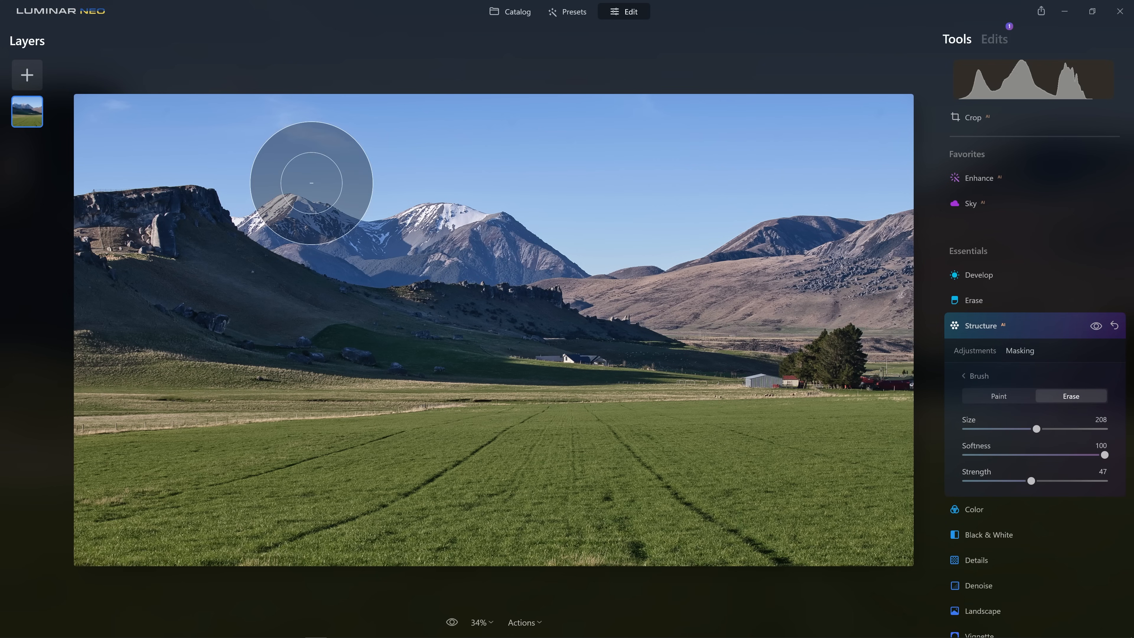
left_click(288, 174)
mouse_move(288, 174)
left_mouse_down()
mouse_move(358, 222)
mouse_move(444, 243)
mouse_move(843, 235)
mouse_move(927, 223)
mouse_move(606, 256)
mouse_move(709, 304)
mouse_move(928, 358)
left_mouse_up()
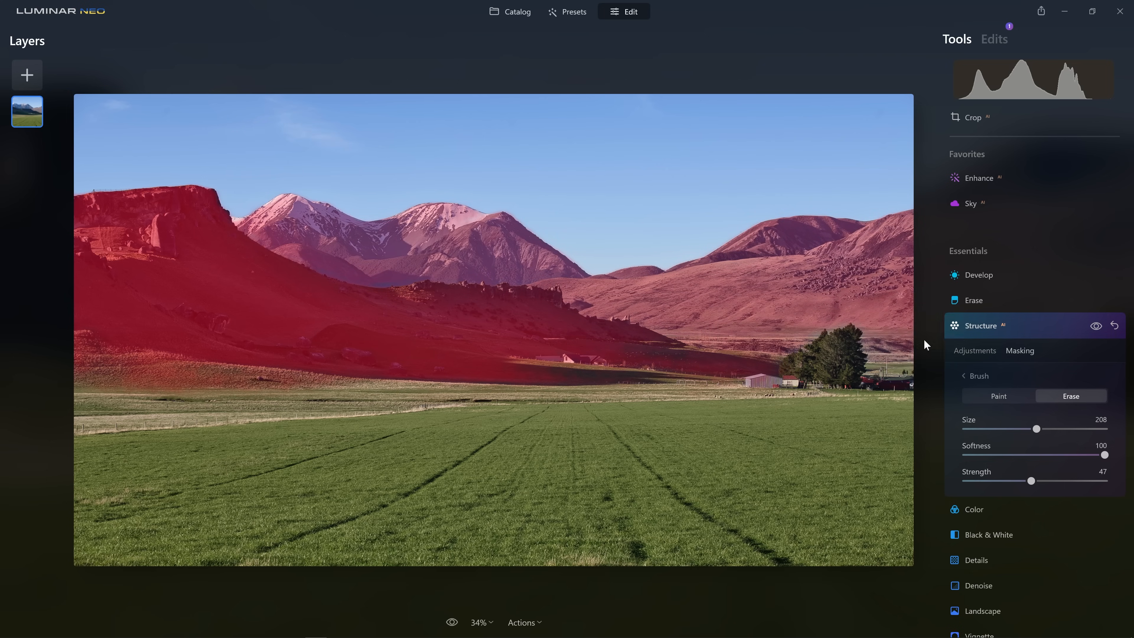
mouse_move(896, 309)
left_mouse_down()
mouse_move(850, 206)
mouse_move(652, 190)
mouse_move(850, 251)
mouse_move(815, 318)
mouse_move(795, 289)
mouse_move(391, 178)
mouse_move(570, 226)
mouse_move(357, 201)
mouse_move(316, 182)
mouse_move(360, 221)
mouse_move(284, 194)
mouse_move(292, 214)
mouse_move(739, 232)
mouse_move(406, 210)
mouse_move(869, 210)
mouse_move(757, 311)
mouse_move(567, 254)
mouse_move(638, 250)
mouse_move(326, 218)
mouse_move(260, 165)
mouse_move(111, 125)
mouse_move(67, 131)
left_mouse_up()
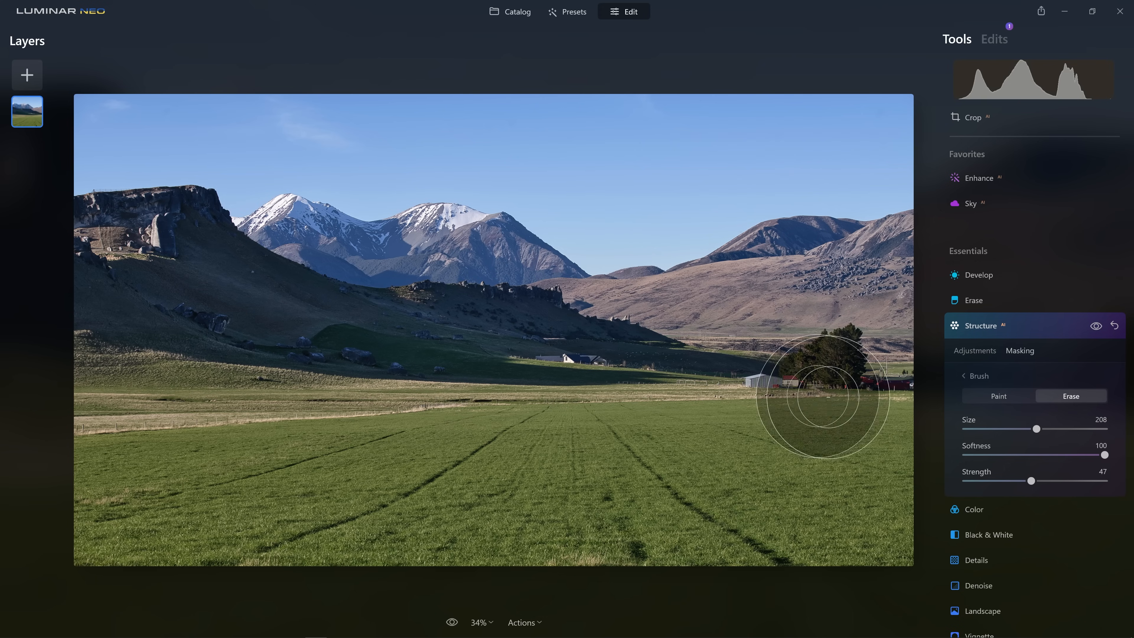
Show the Structure mask over the photo and copy it.
left_click(1016, 349)
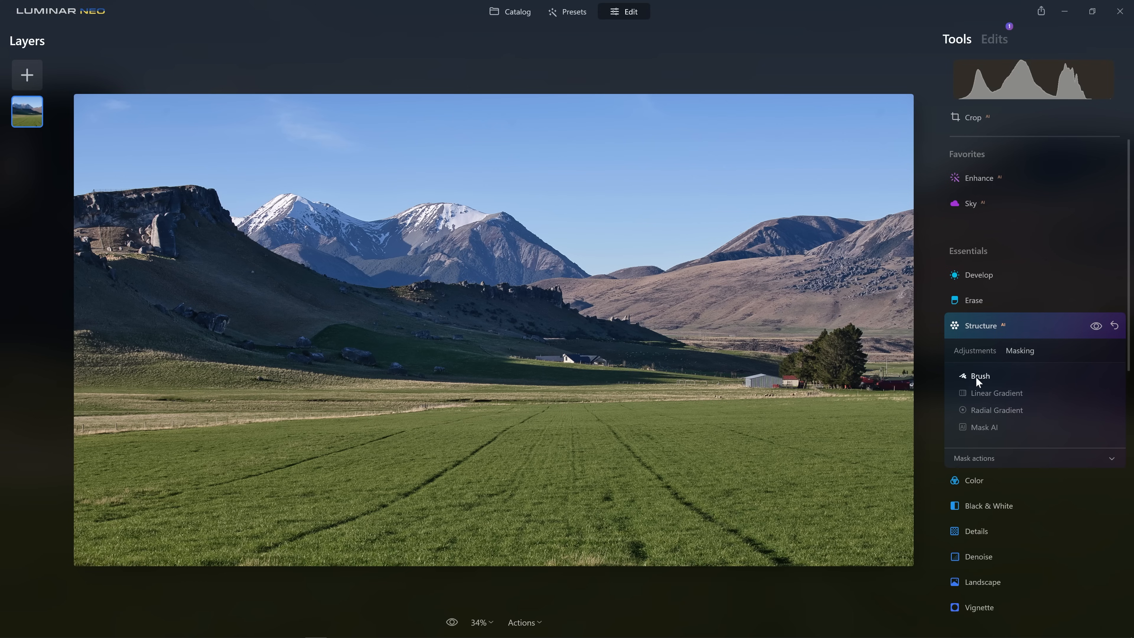
left_click(981, 463)
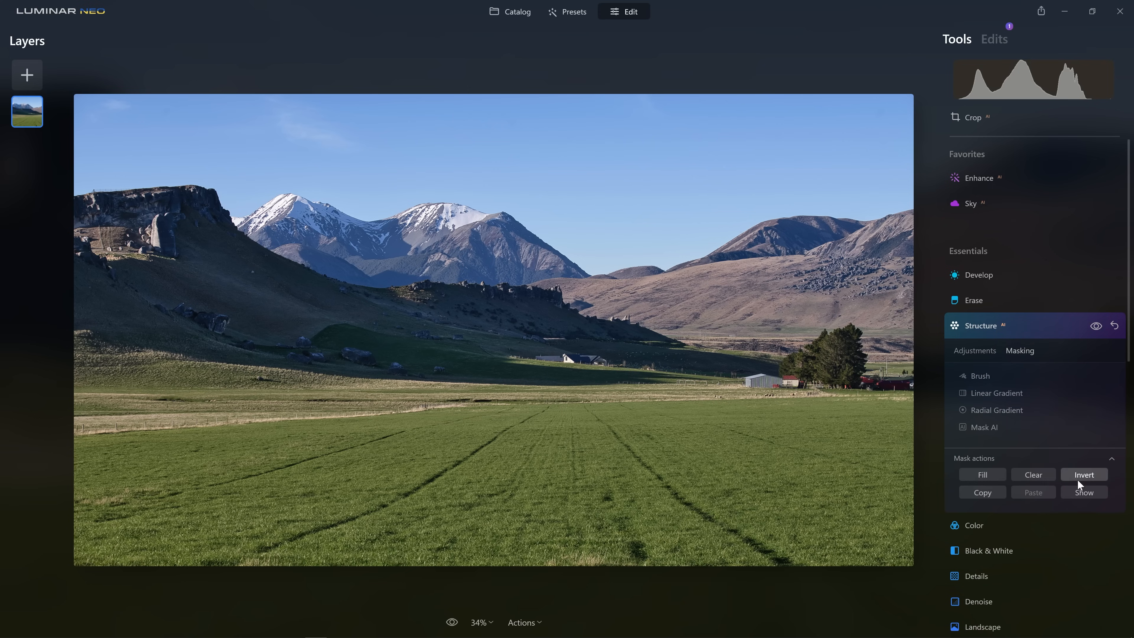
left_click(1081, 492)
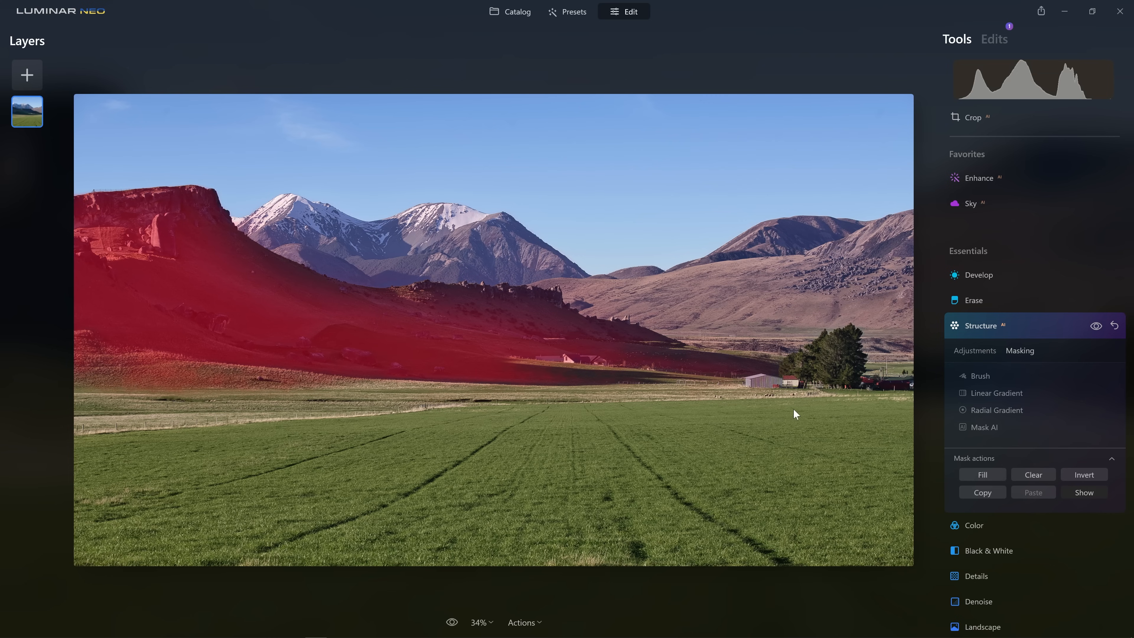
left_click(985, 491)
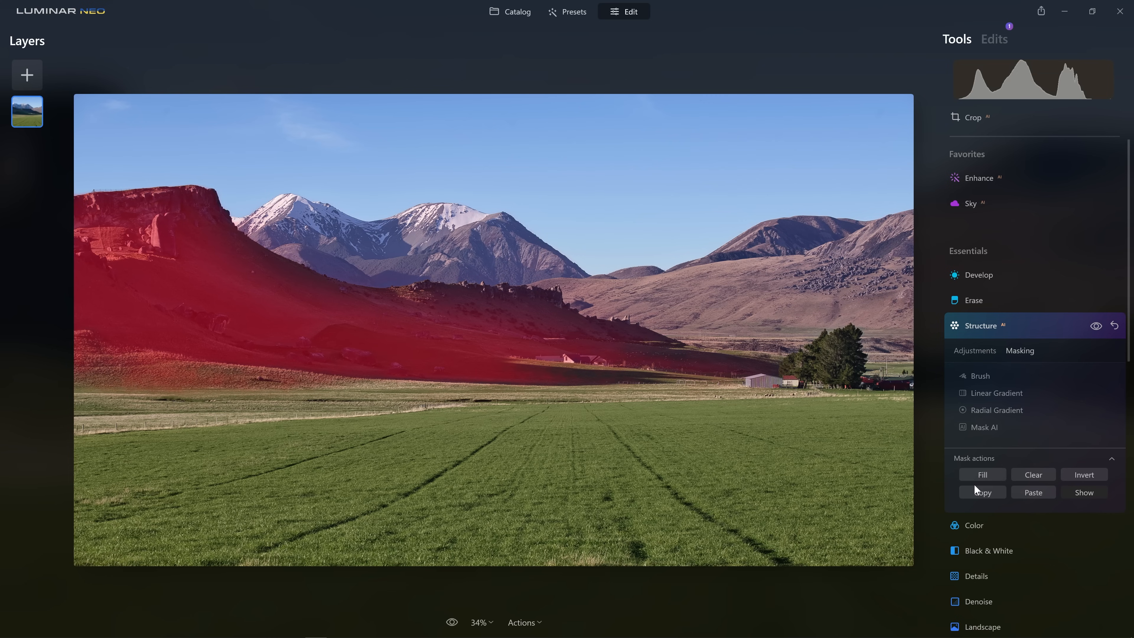
Raise the exposure slightly in Develop and paste the copied hill mask onto that adjustment.
left_click(1030, 323)
left_click(999, 273)
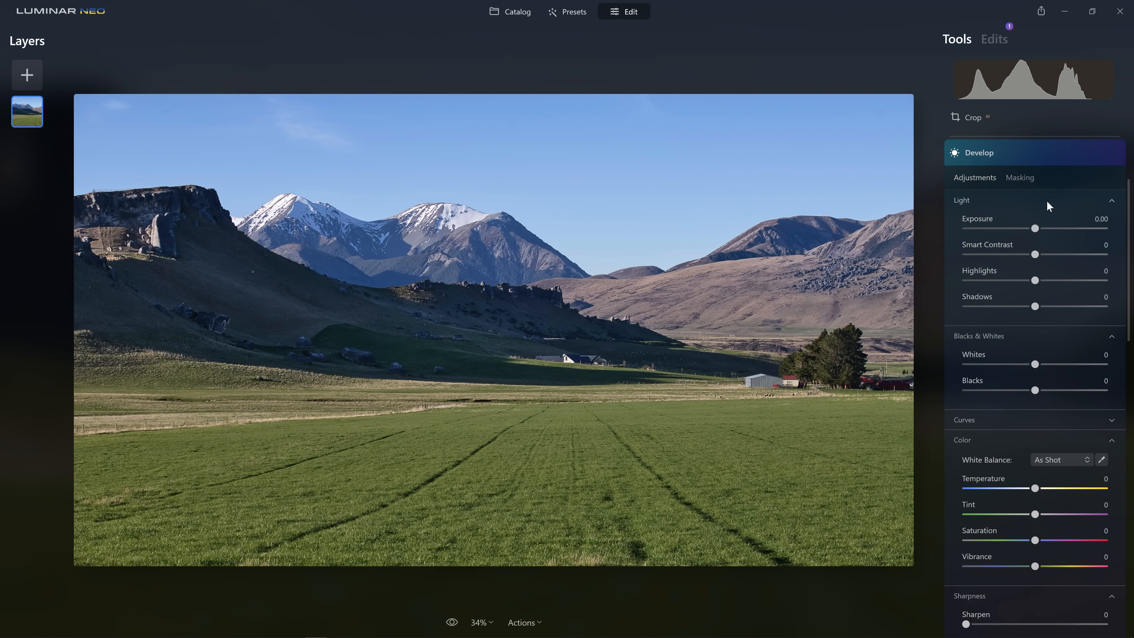
left_click_drag(1036, 229, 1043, 231)
left_click(1020, 178)
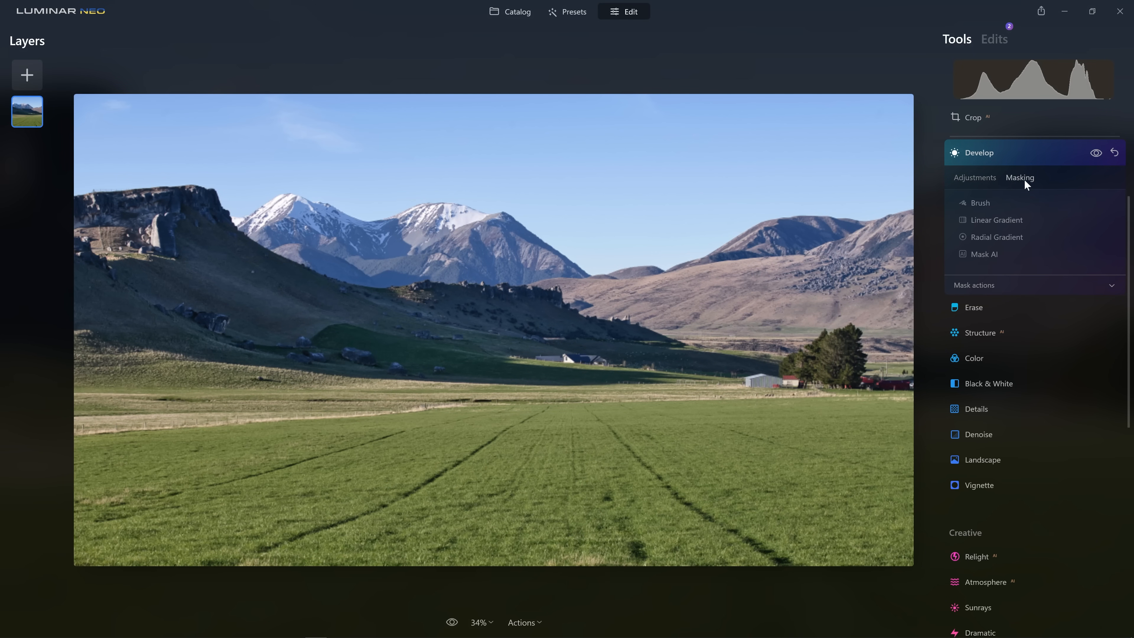
left_click(988, 282)
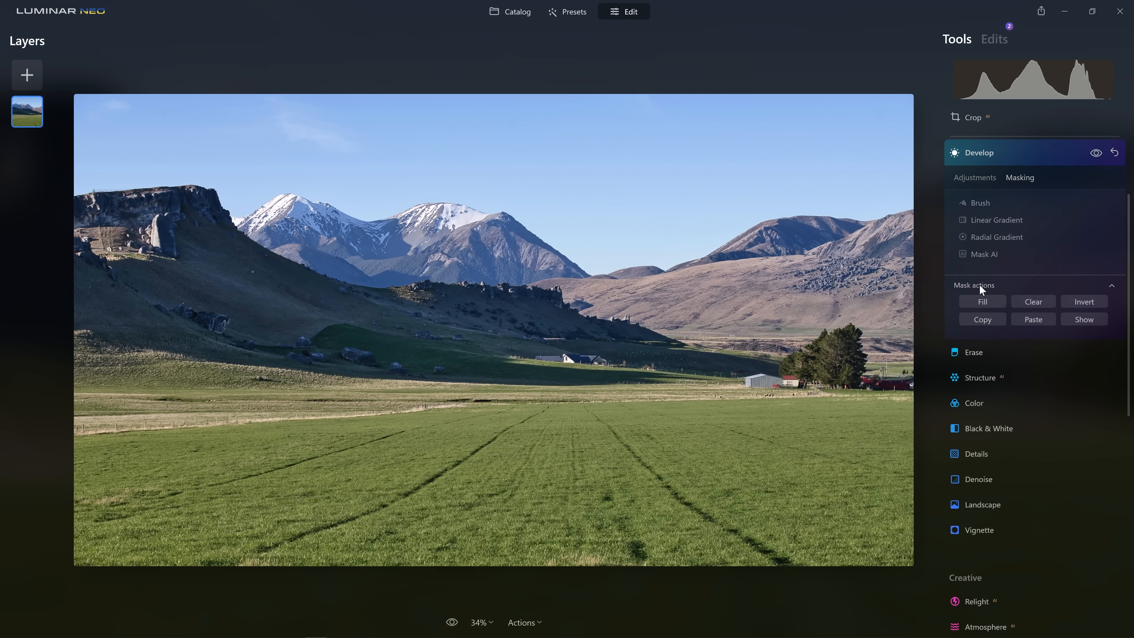
left_click(1038, 320)
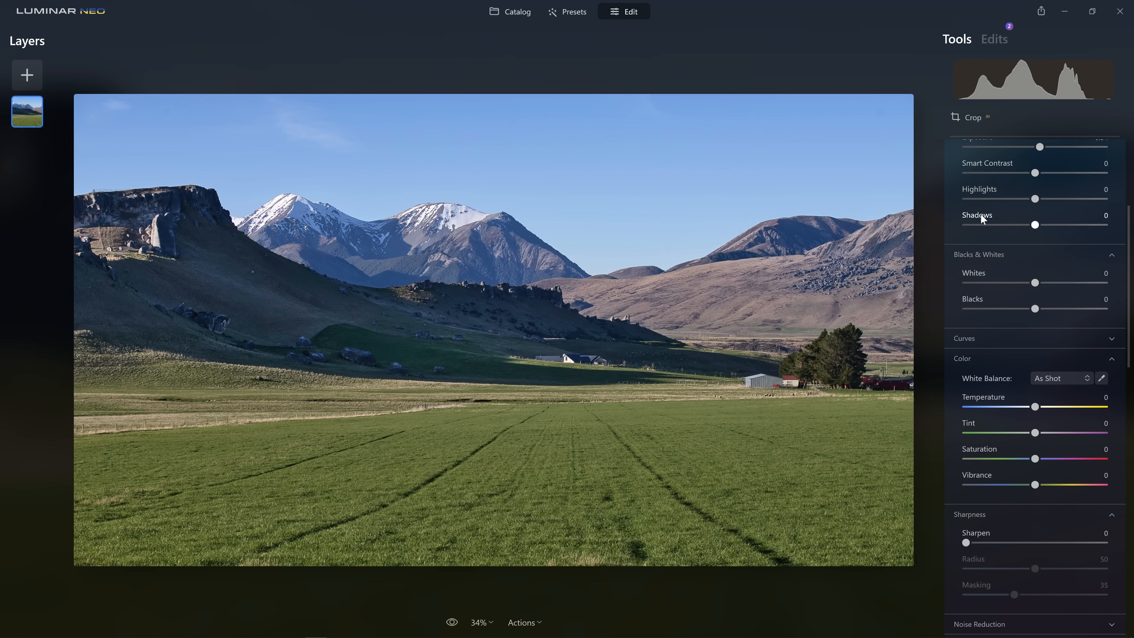
Set the hill's masked Develop adjustment to exposure 0.47, shadows 31 and blacks -10.
scroll(979, 213, "up", 5)
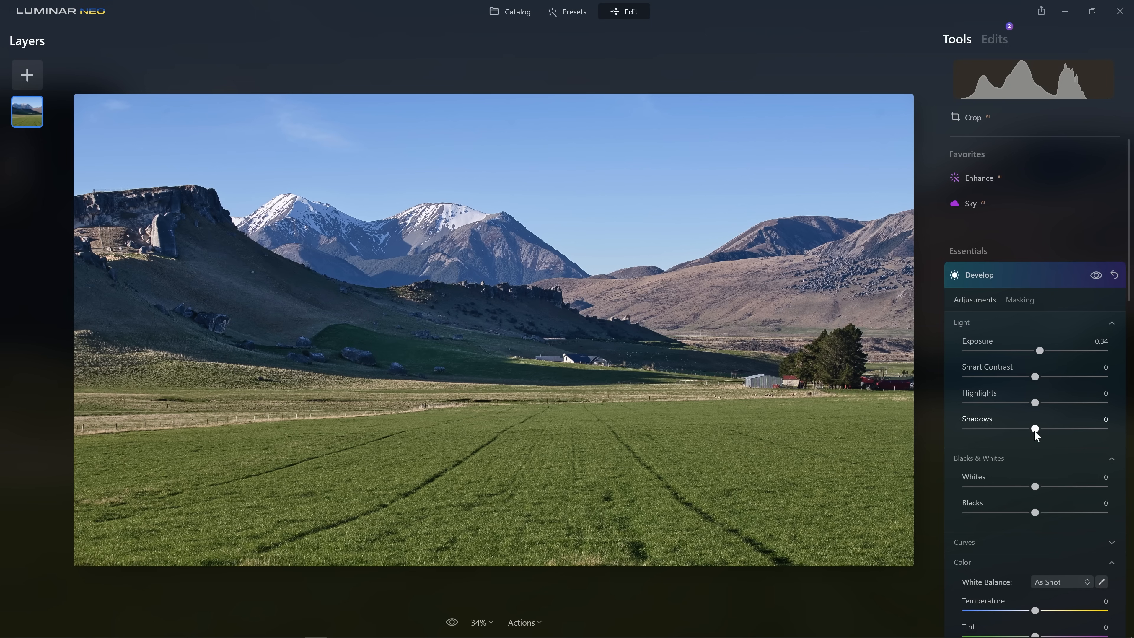
mouse_move(1052, 429)
left_mouse_down()
mouse_move(1081, 428)
mouse_move(1054, 425)
left_mouse_up()
left_click_drag(1039, 353, 1041, 353)
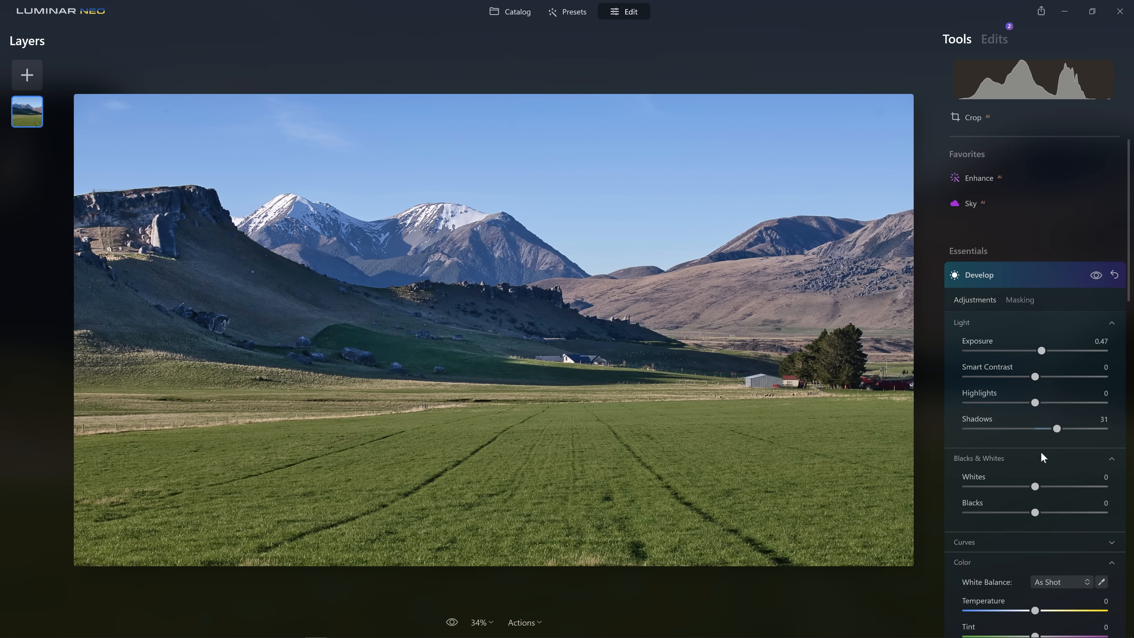
left_click_drag(1034, 513, 1028, 513)
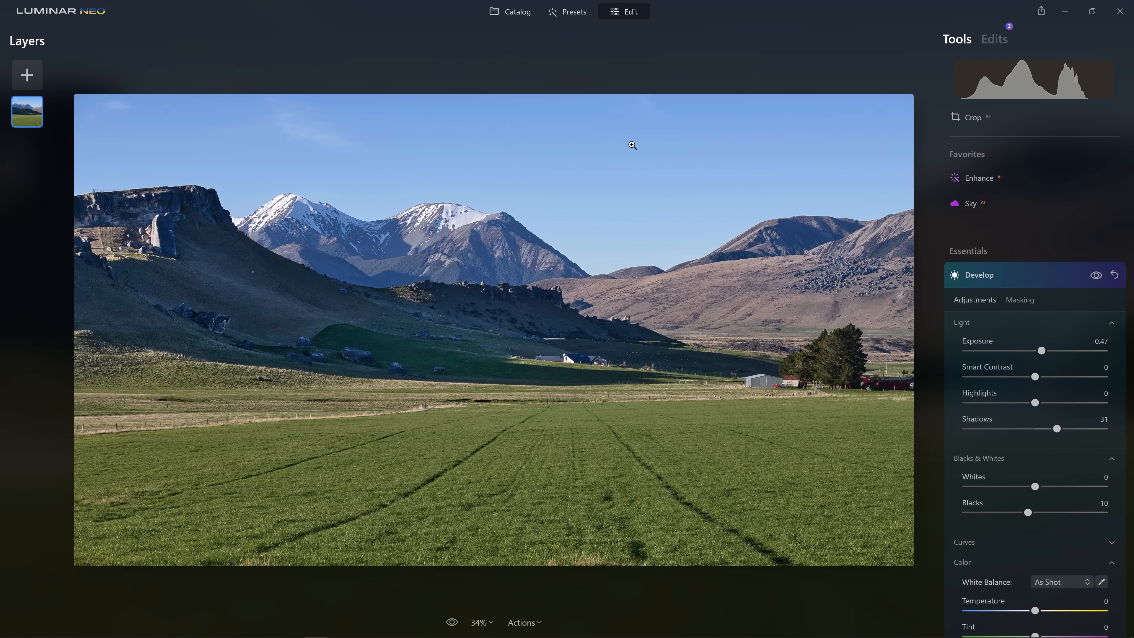
Warm the hill with temperature 28 and tint 4, and compare the photo with and without the Develop adjustment.
scroll(975, 402, "down", 5)
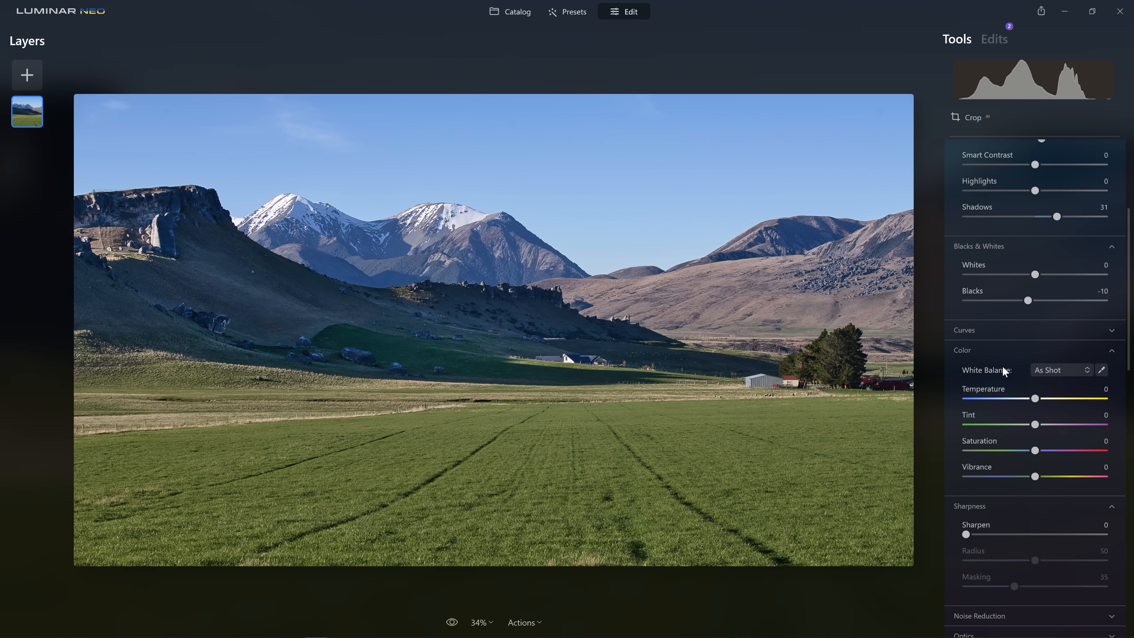
mouse_move(1035, 399)
left_mouse_down()
mouse_move(1116, 402)
mouse_move(1054, 401)
left_mouse_up()
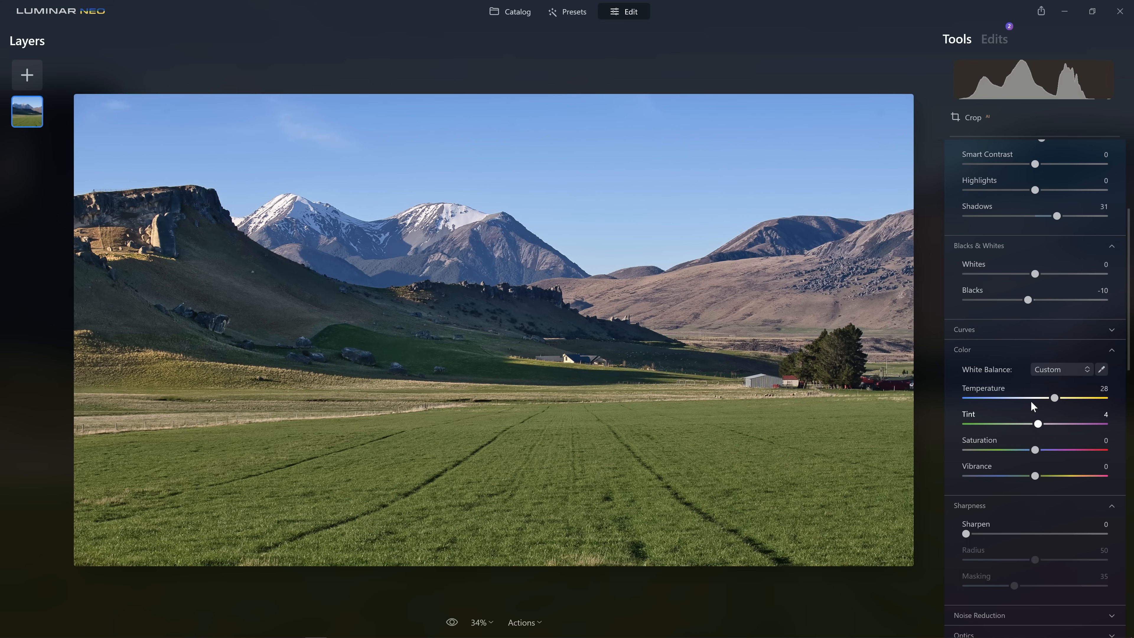
scroll(1030, 398, "up", 5)
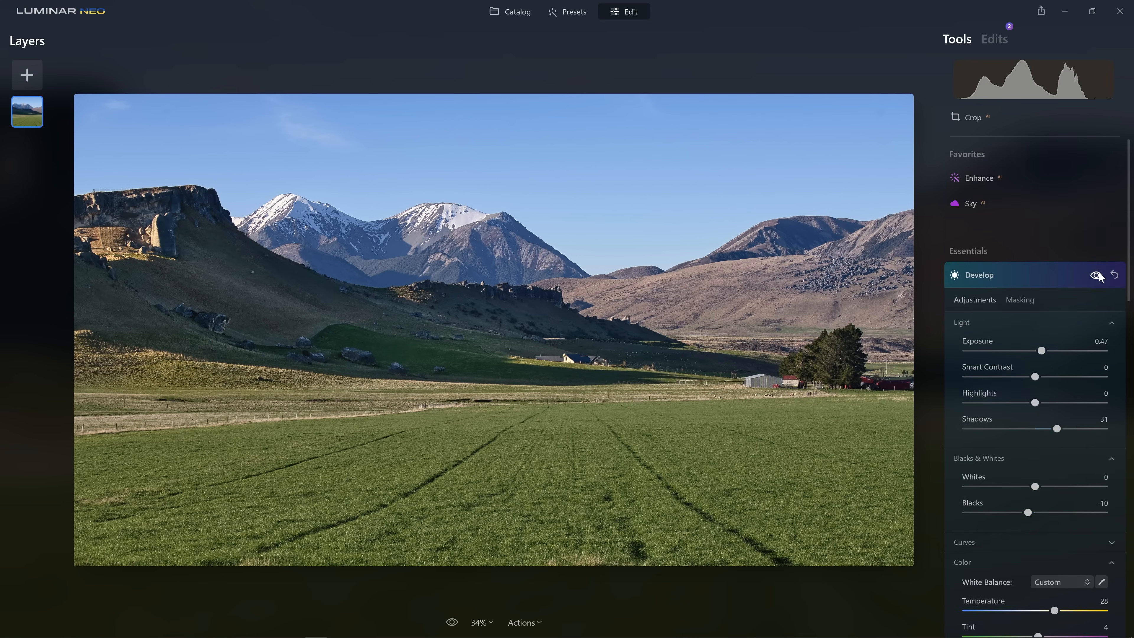
left_click(1097, 275)
left_click(1100, 274)
left_click(1099, 274)
left_click(1099, 274)
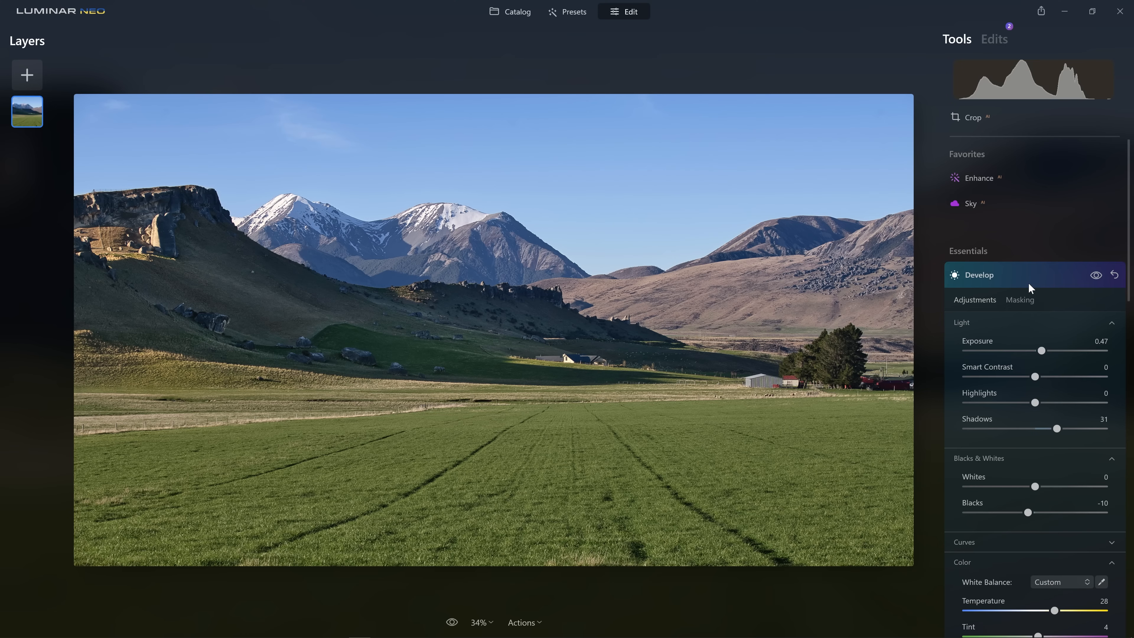
left_click(1028, 282)
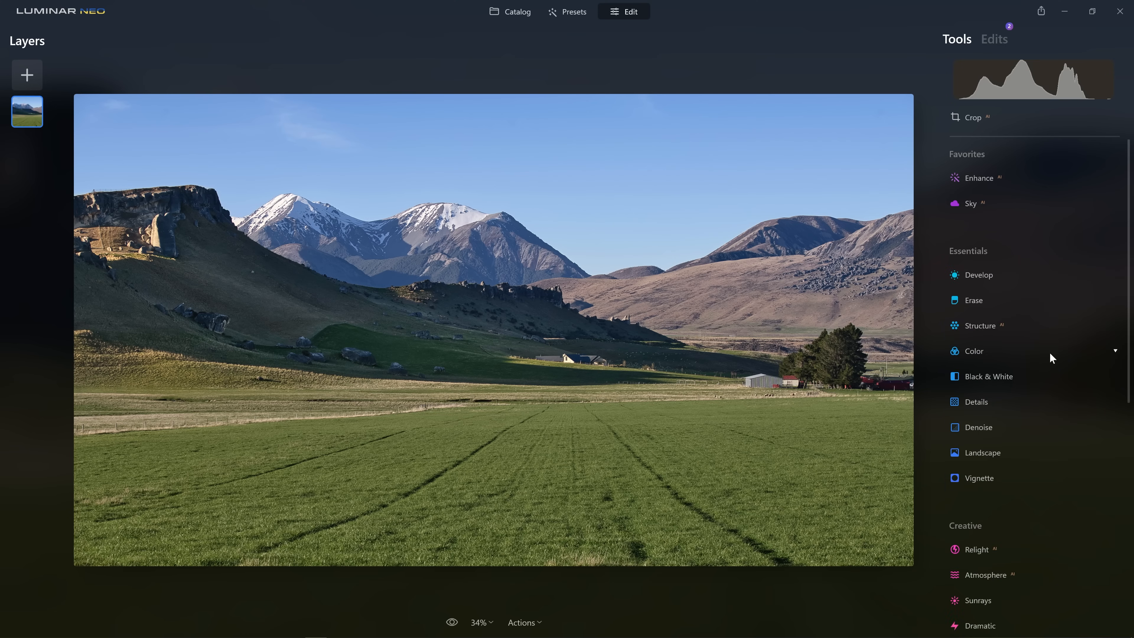
Add a vignette with amount -100, size 29, roundness -37 and feather 100.
left_click(985, 479)
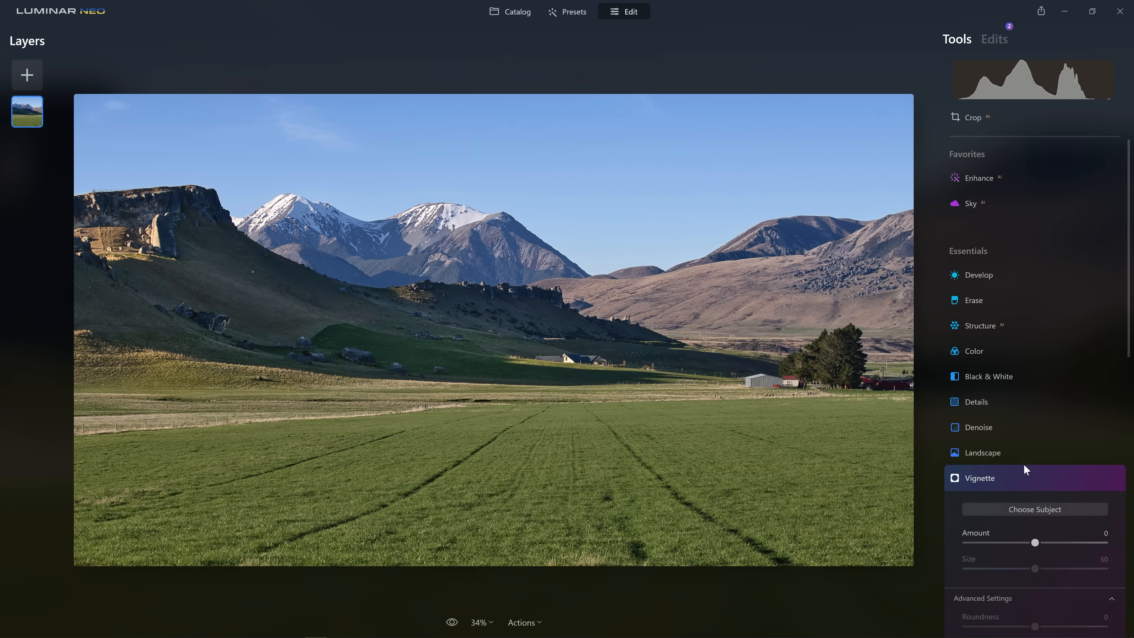
left_click_drag(1035, 459, 949, 462)
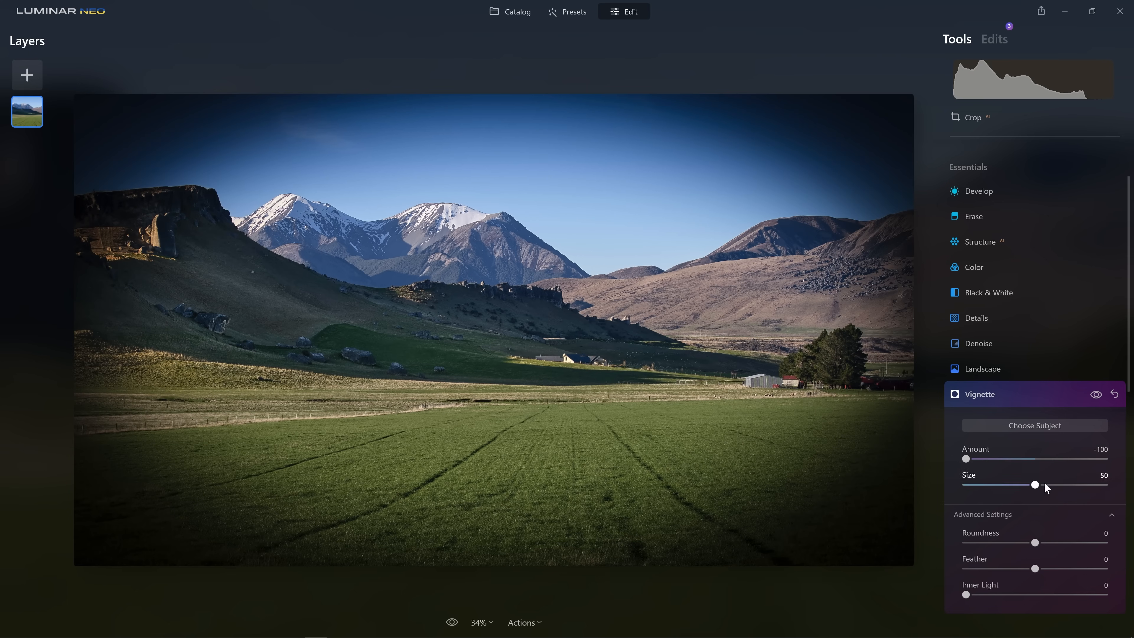
scroll(1040, 478, "down", 2)
left_click_drag(1027, 420, 1008, 407)
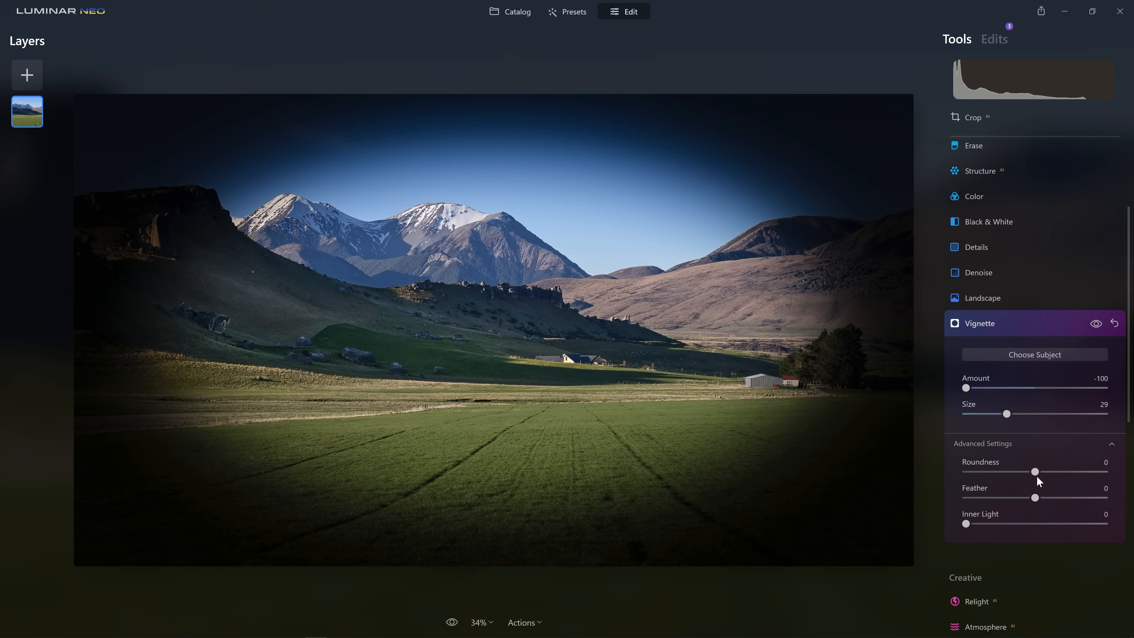
left_click_drag(1034, 471, 1010, 472)
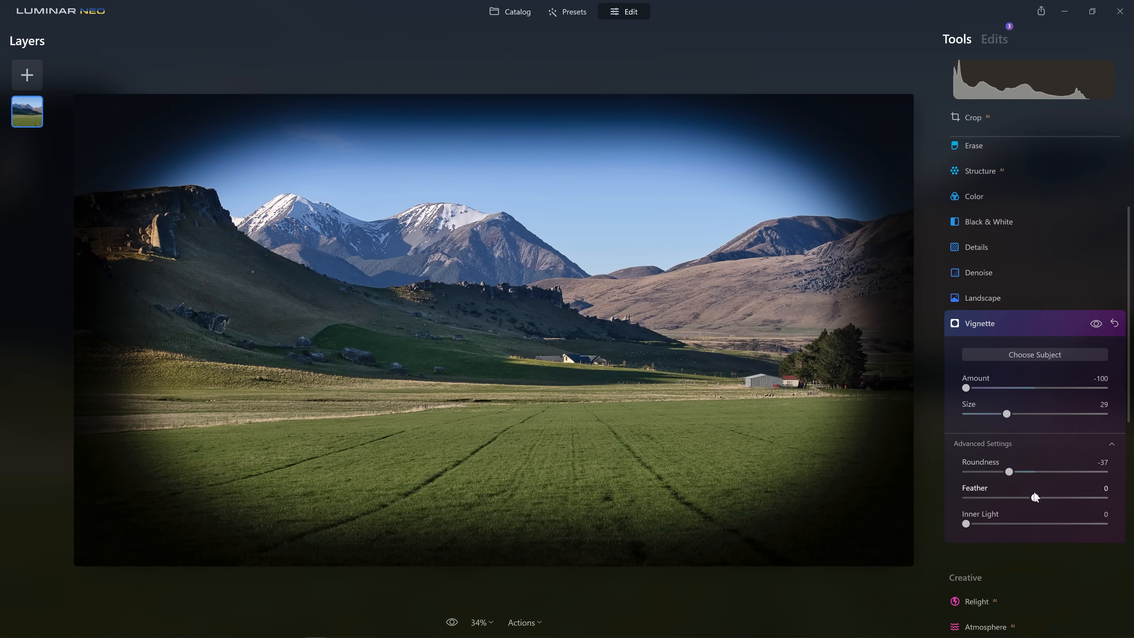
left_click_drag(1038, 497, 1127, 511)
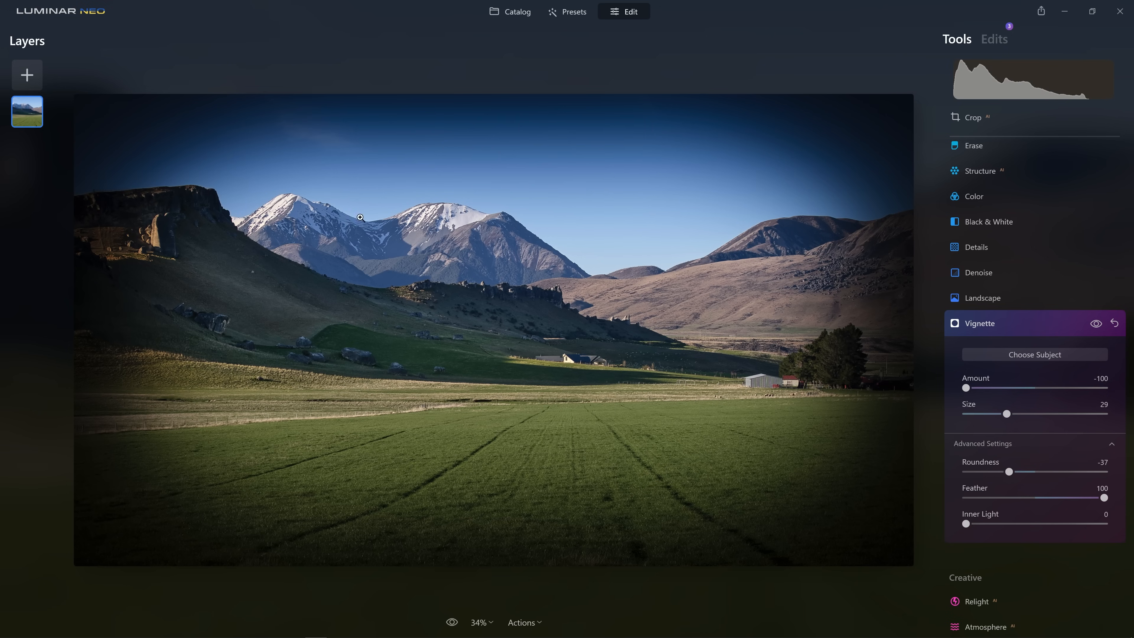
Soften the vignette to an amount of -49 and compare the photo with and without it.
left_click_drag(966, 387, 989, 388)
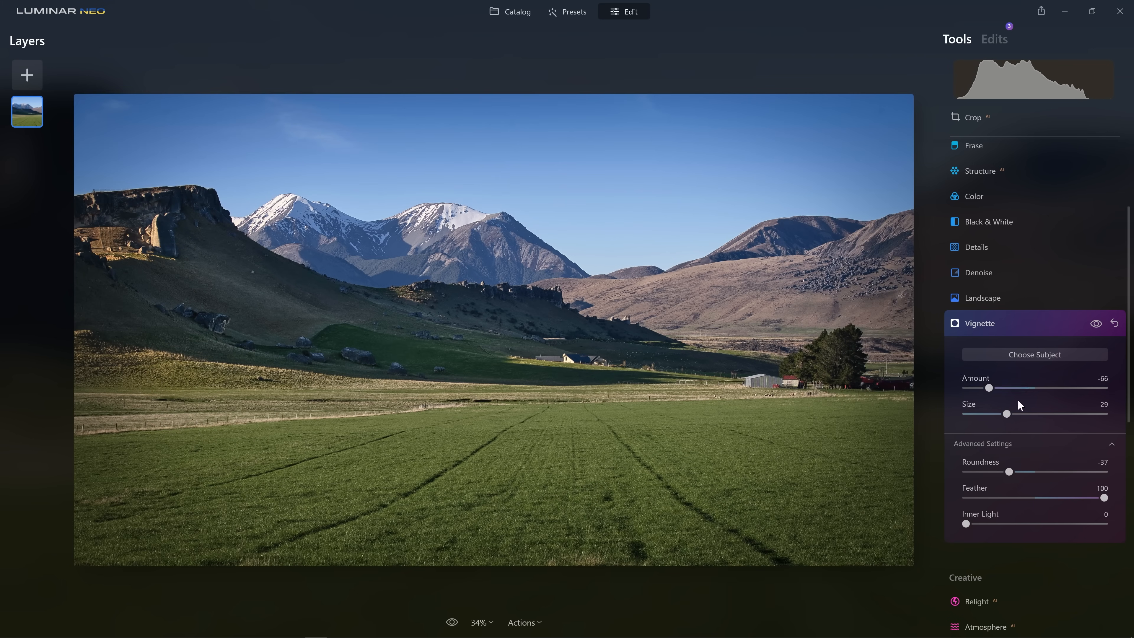
double_click(988, 387)
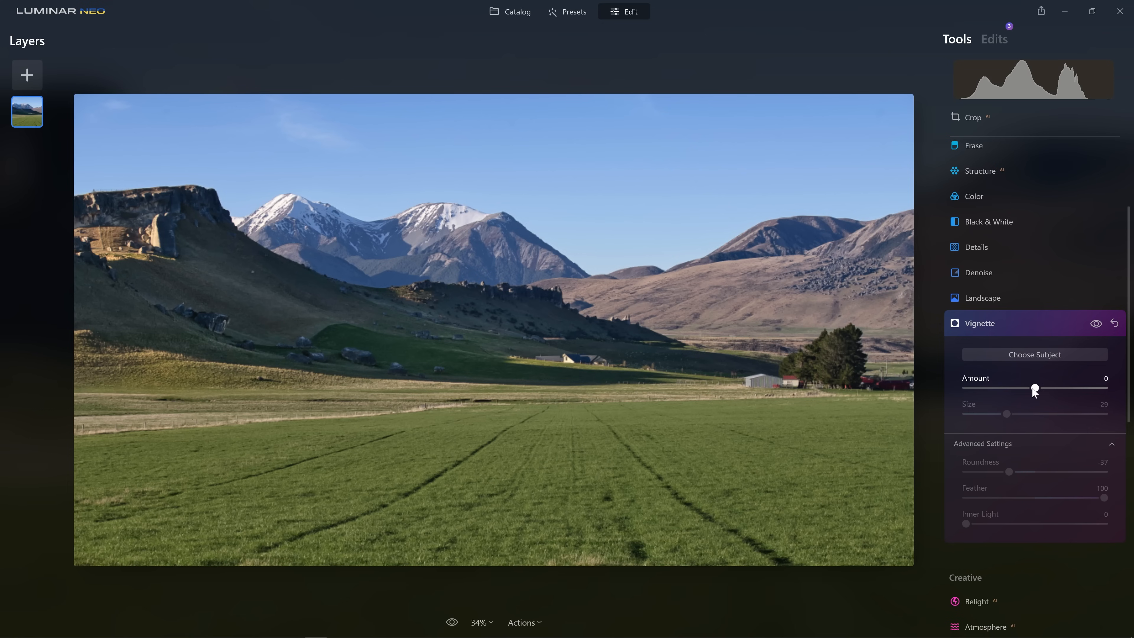
left_click_drag(1034, 389, 1003, 393)
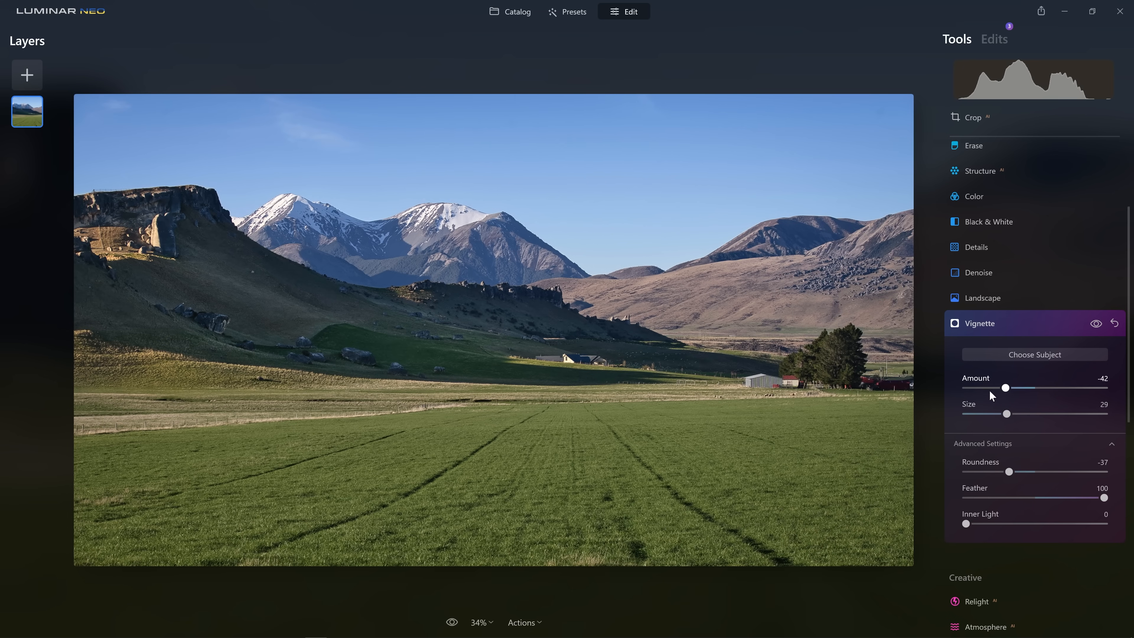
left_click(1097, 323)
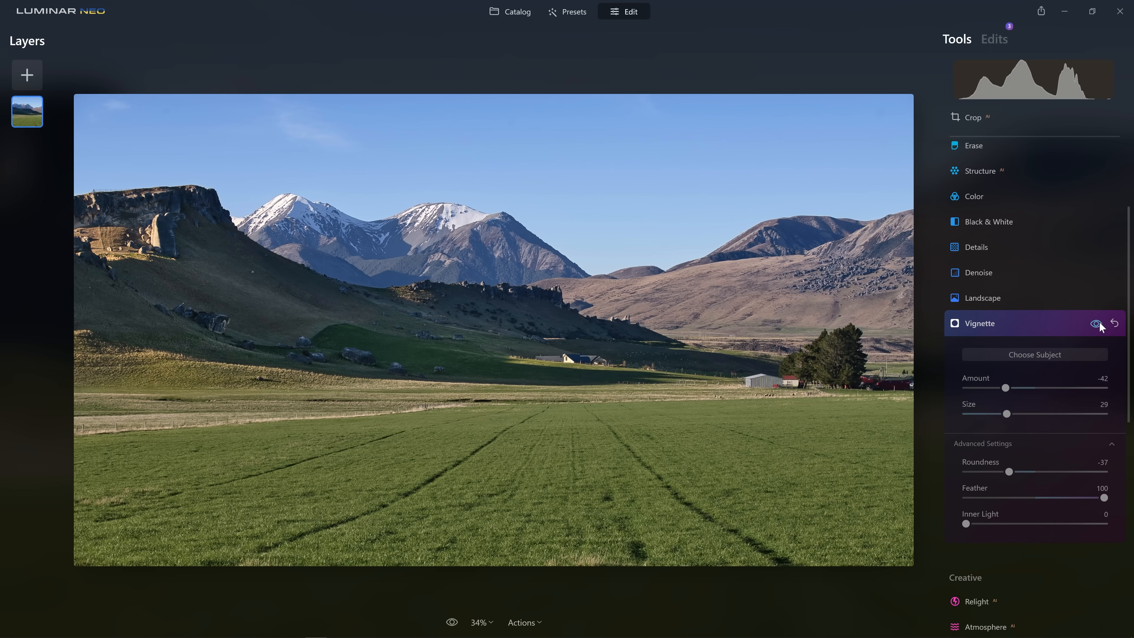
left_click(1097, 324)
left_click_drag(1005, 386, 1002, 388)
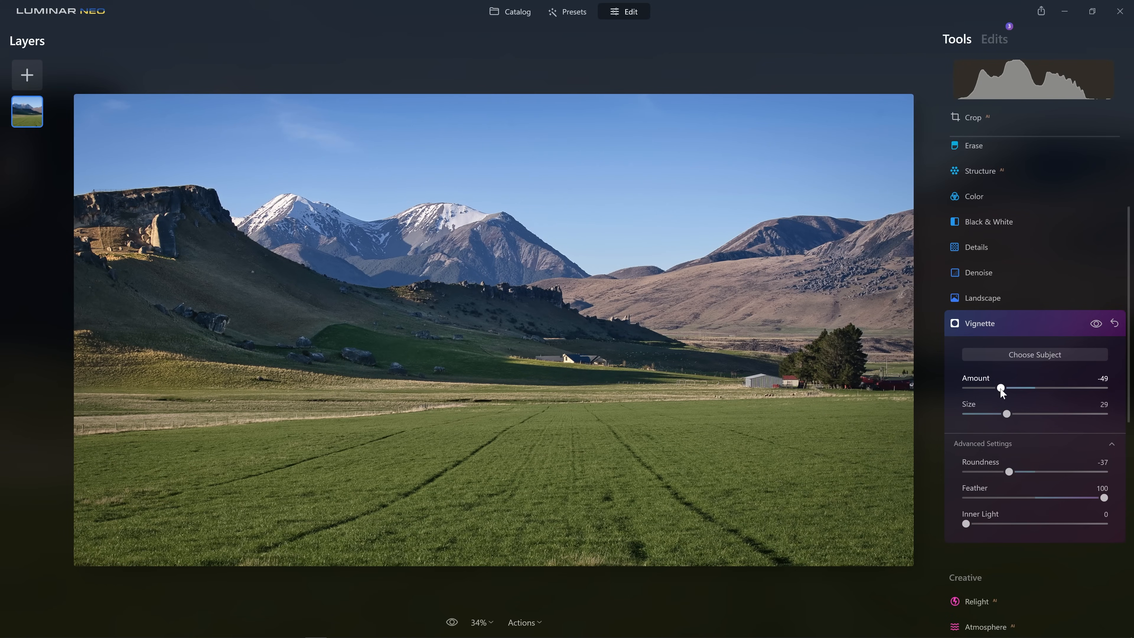
left_click(1100, 325)
left_click(1099, 325)
scroll(1041, 342, "up", 2)
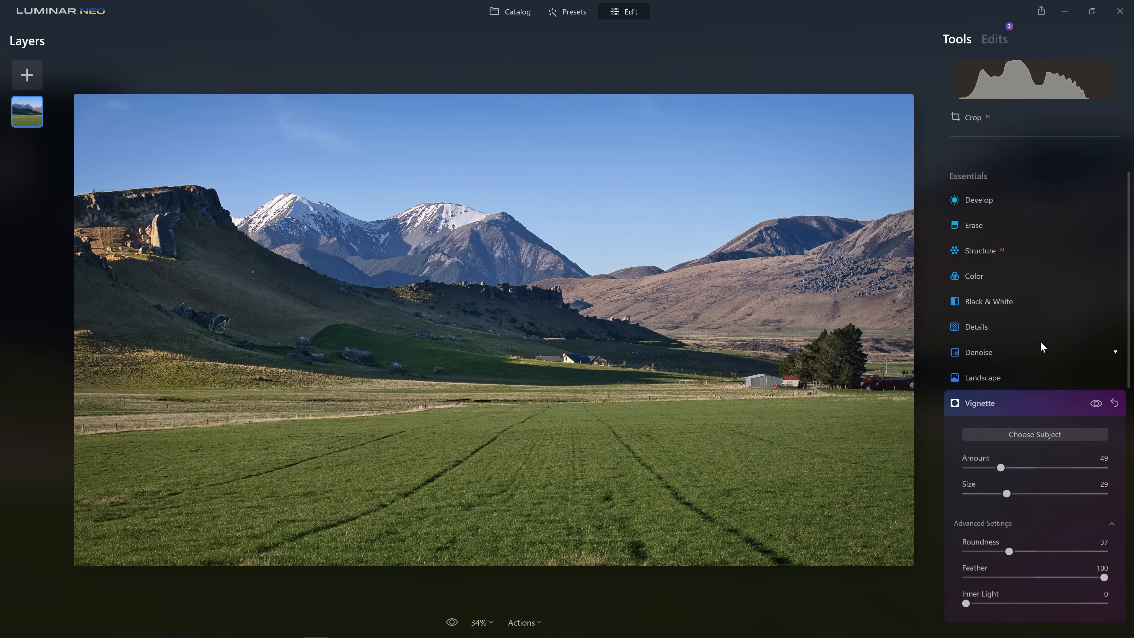
scroll(1040, 342, "up", 2)
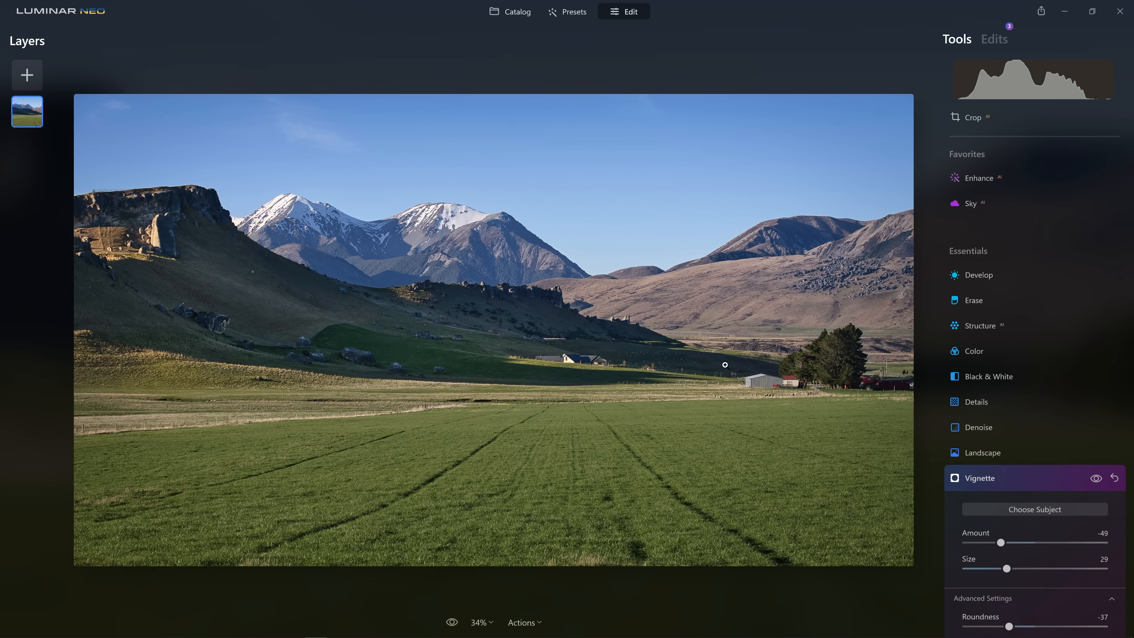
left_click(1002, 485)
Darken the foreground using Relight with Brightness Near at -47, and compare the photo with and without the effect.
scroll(1043, 426, "down", 3)
scroll(1043, 426, "down", 3)
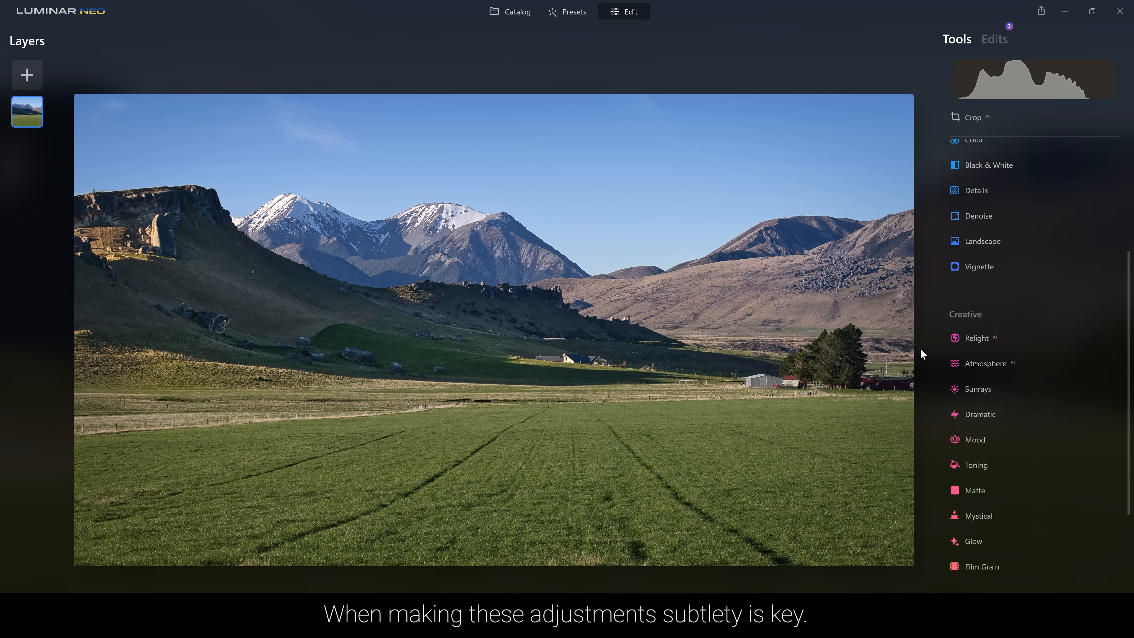
left_click(985, 331)
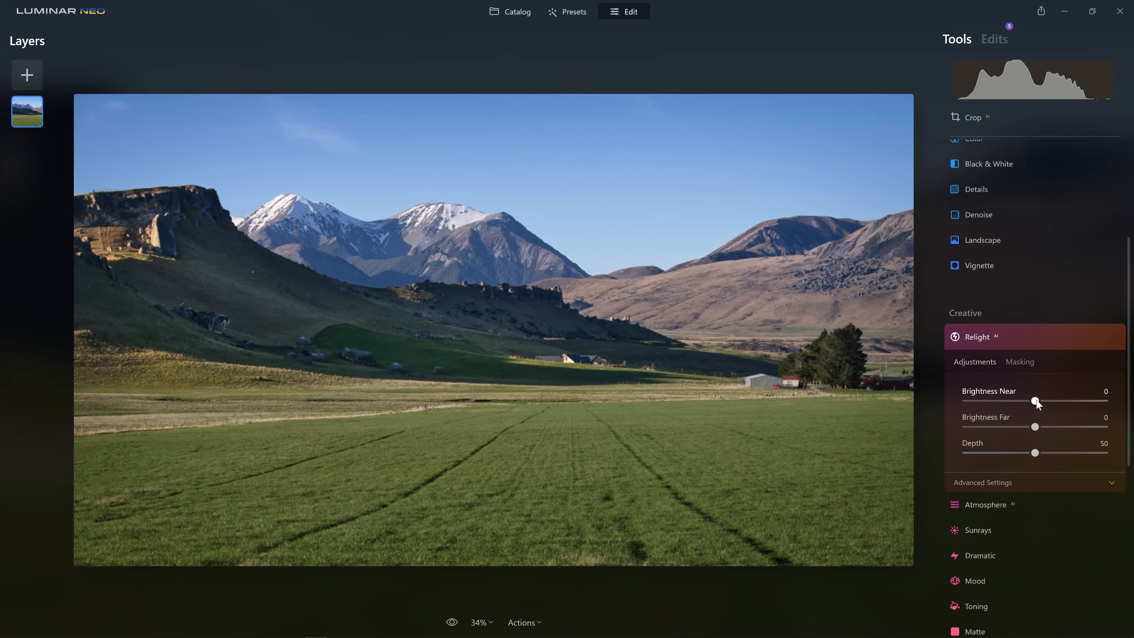
left_click_drag(1036, 401, 1006, 402)
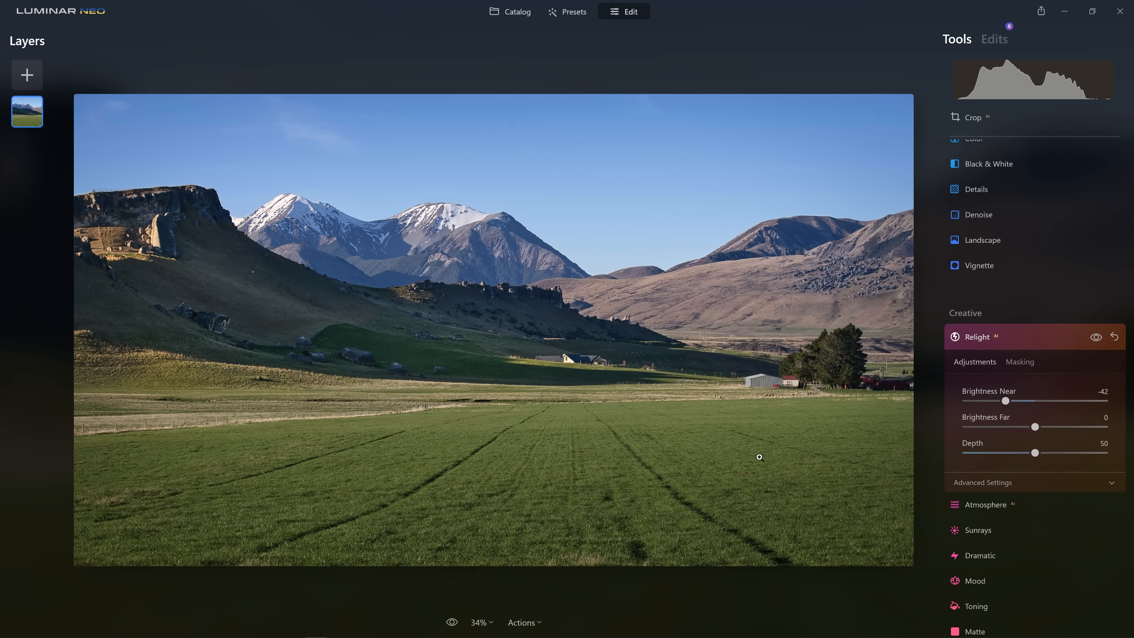
left_click_drag(1000, 399, 996, 398)
left_click(1098, 341)
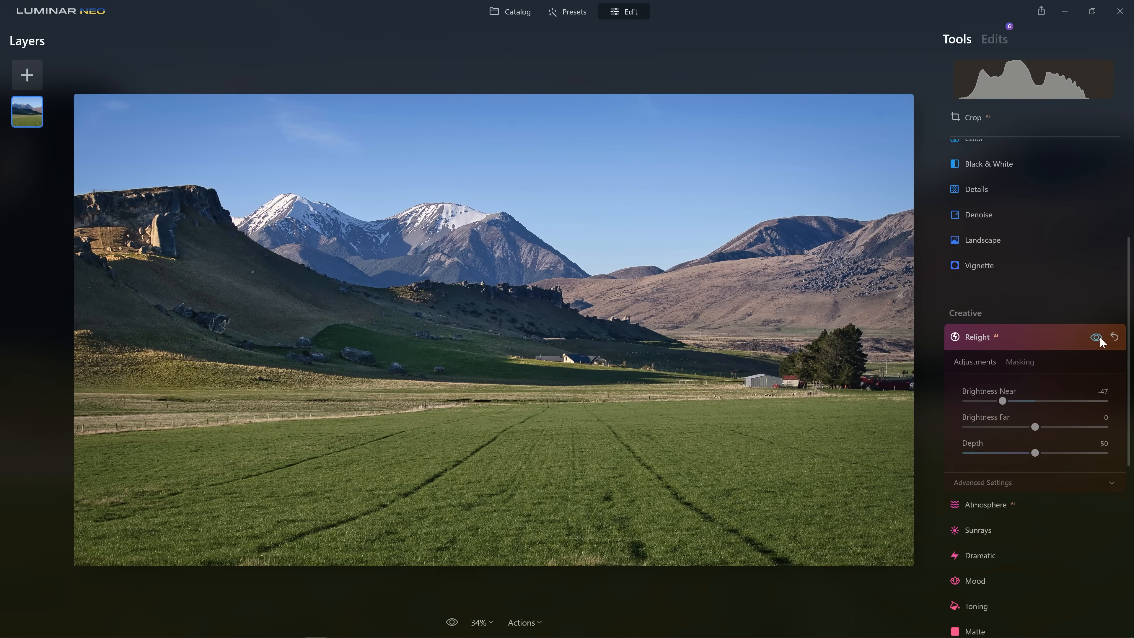
left_click(1098, 339)
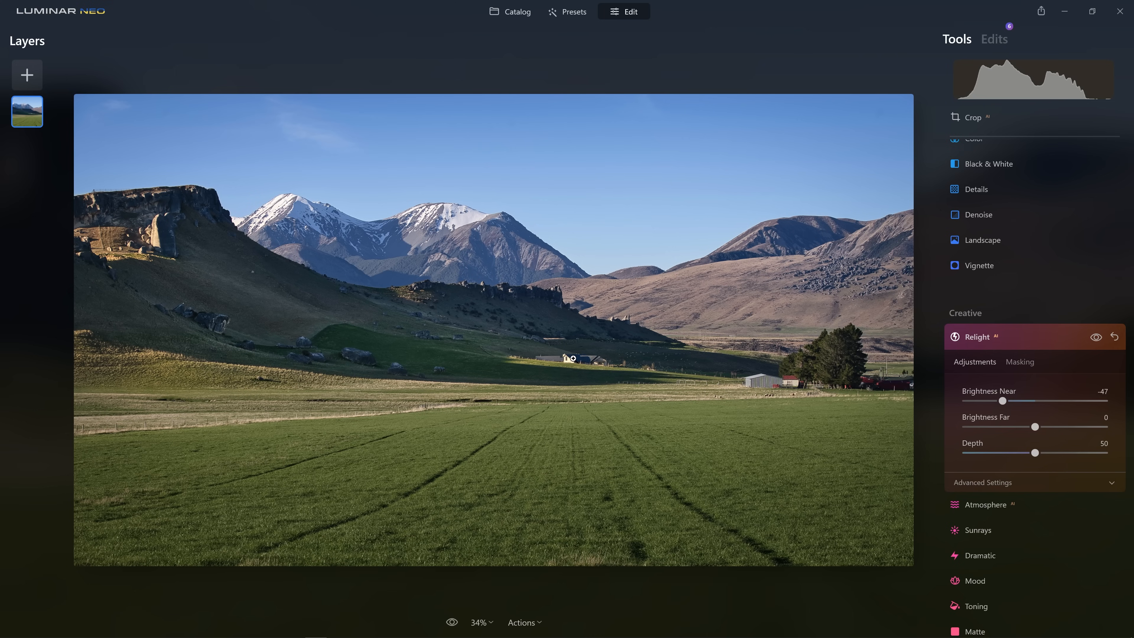
left_click(1031, 334)
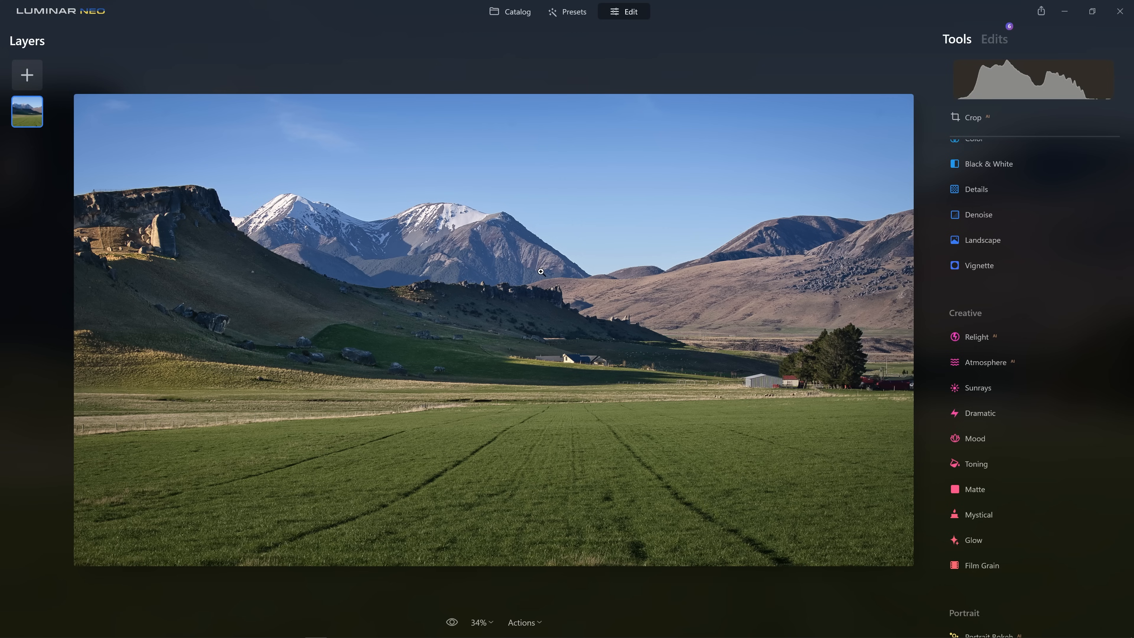
scroll(928, 345, "up", 2)
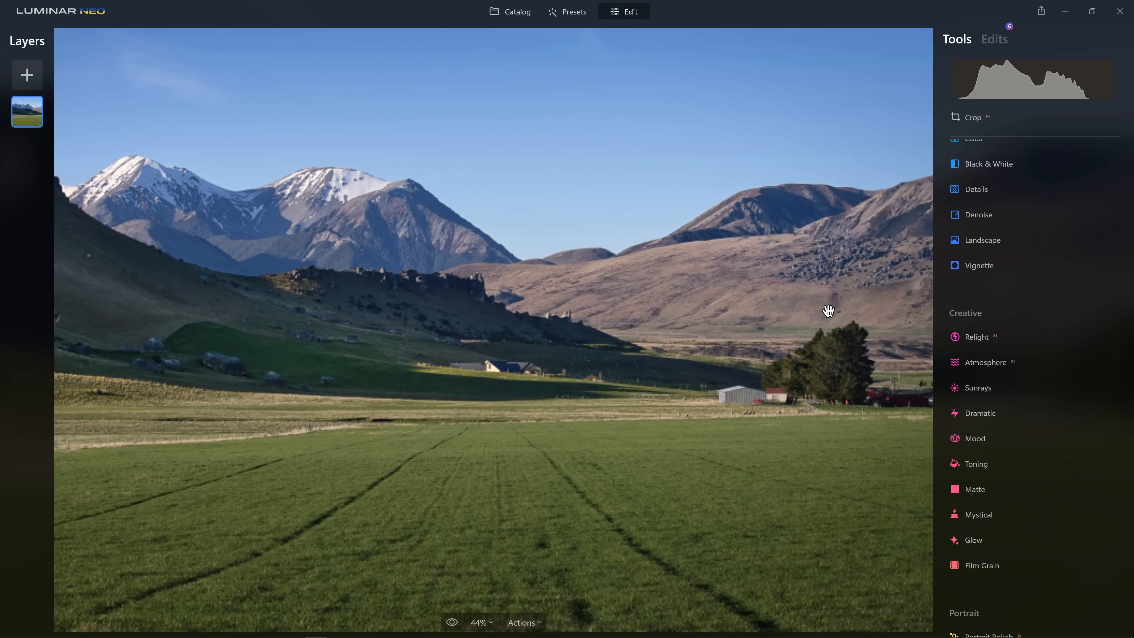
scroll(713, 310, "down", 2)
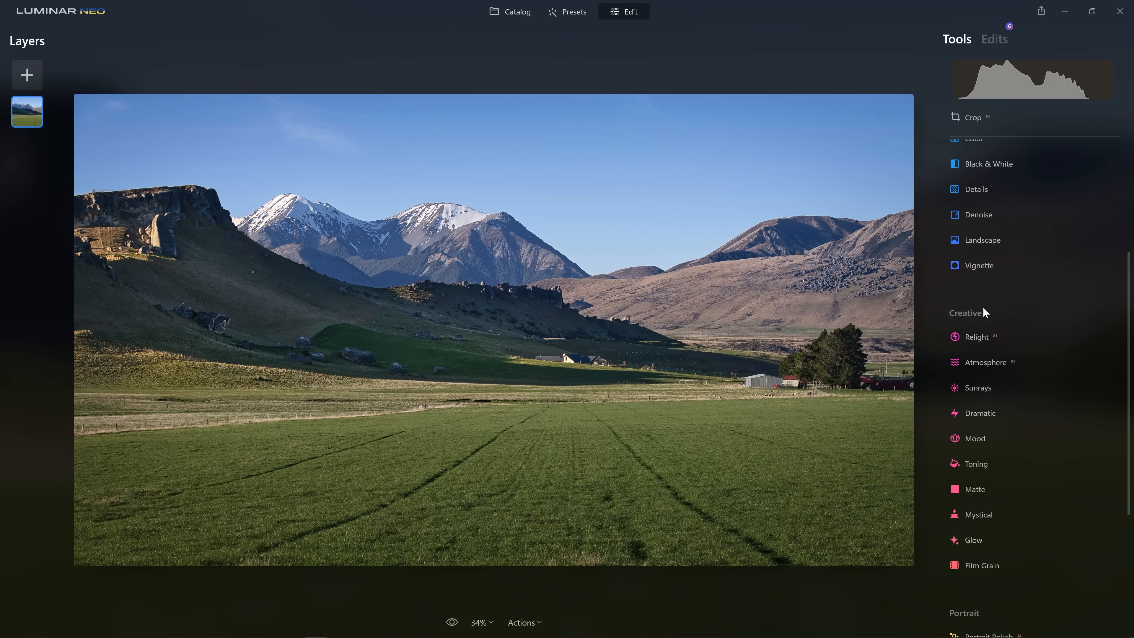
Try Dramatic Sky 4, replace the sky with Dramatic Sky 3 instead, and compare the photo with and without the replacement.
scroll(966, 348, "up", 5)
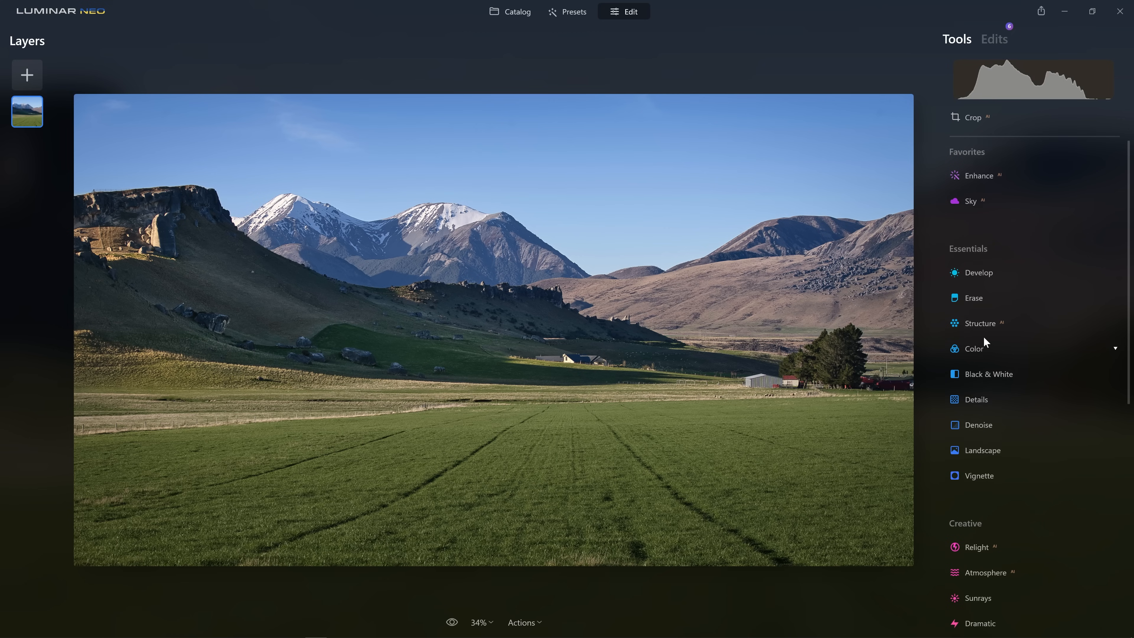
left_click(984, 202)
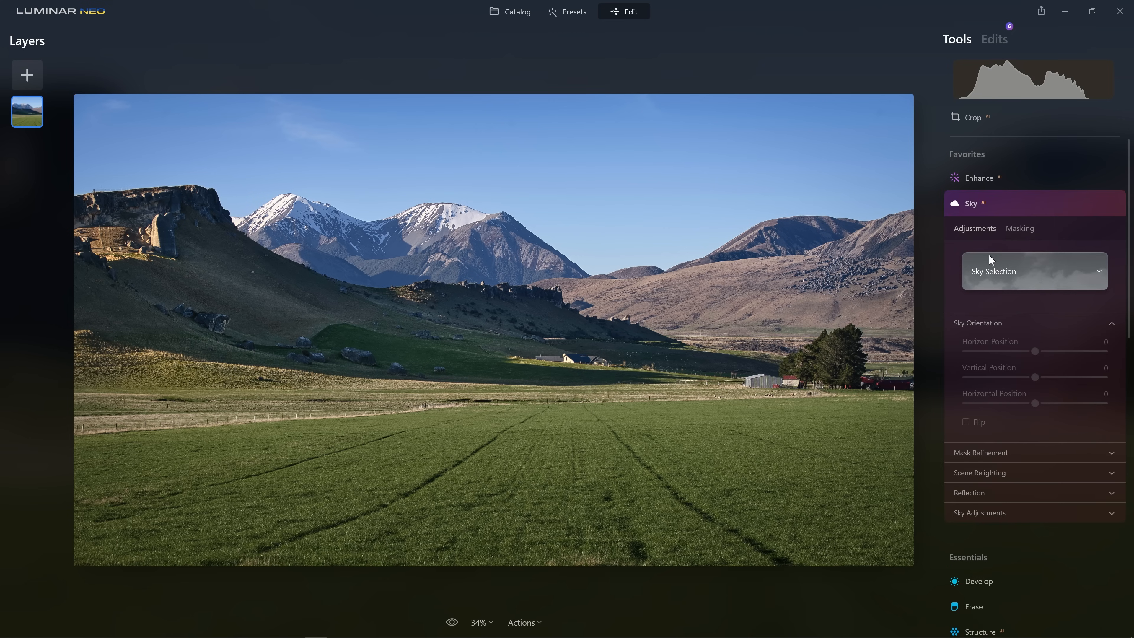
left_click(1000, 266)
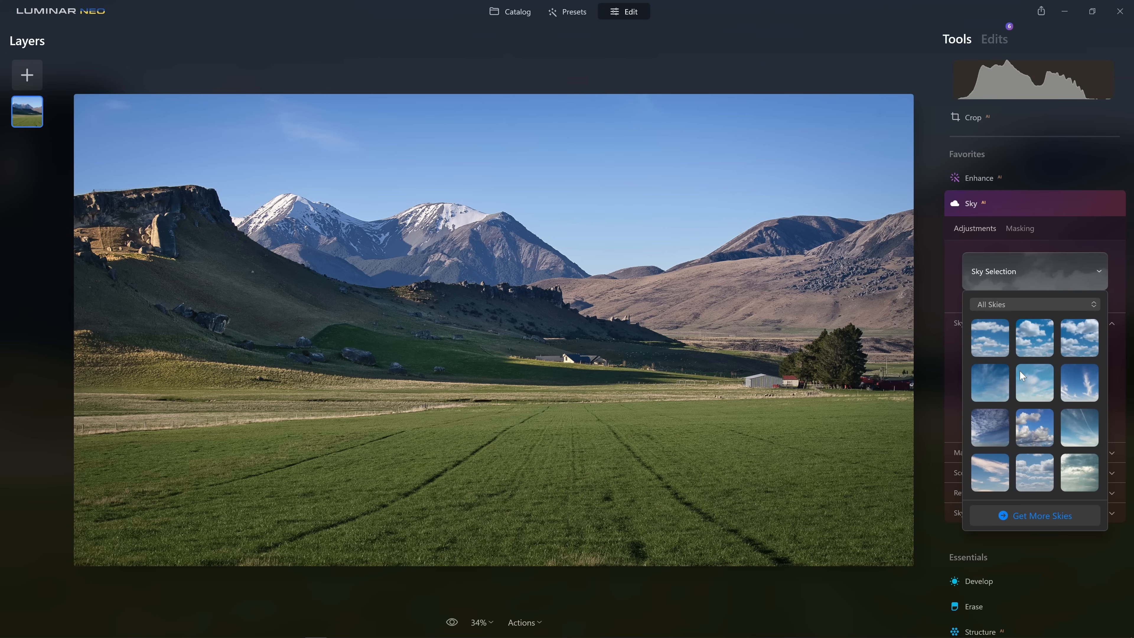
scroll(1020, 370, "down", 3)
scroll(1015, 362, "down", 1)
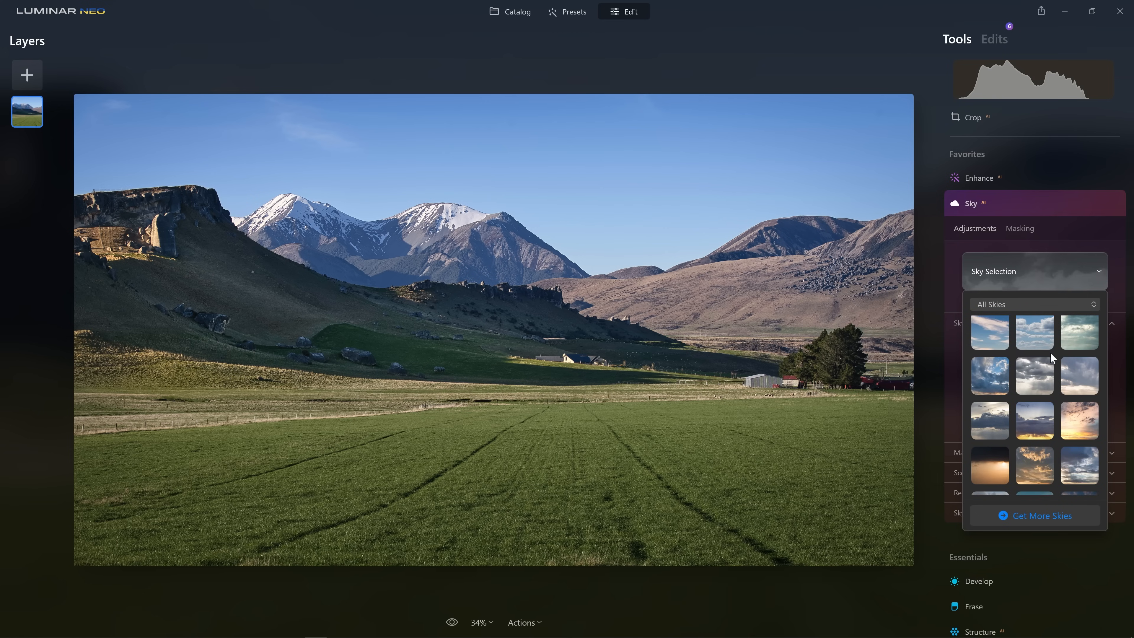
left_click(1075, 386)
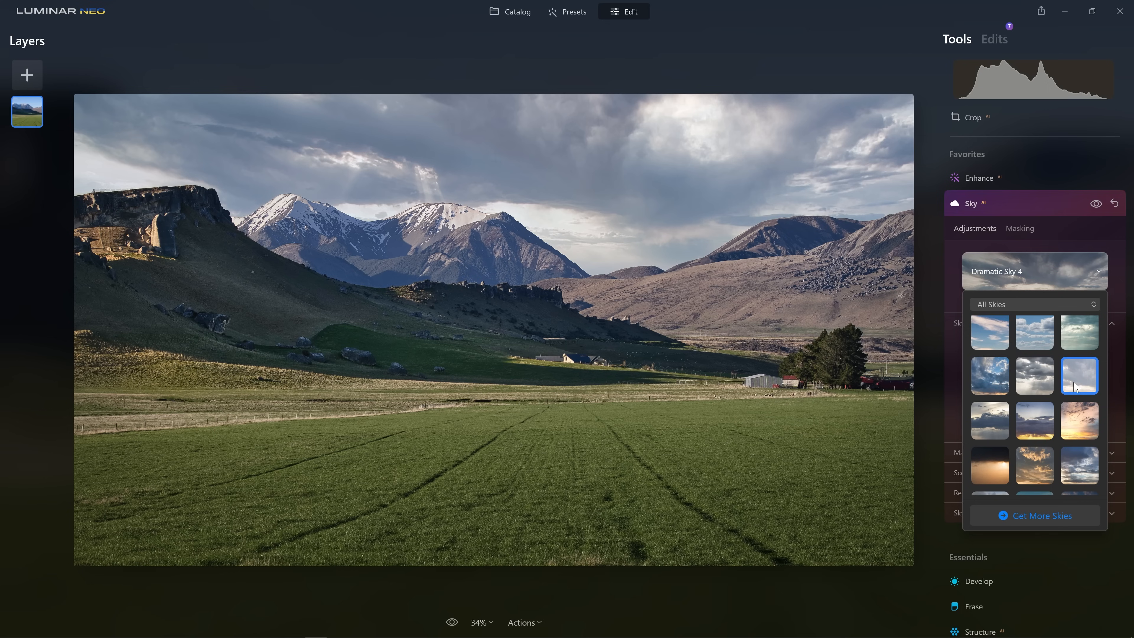
left_click(1037, 377)
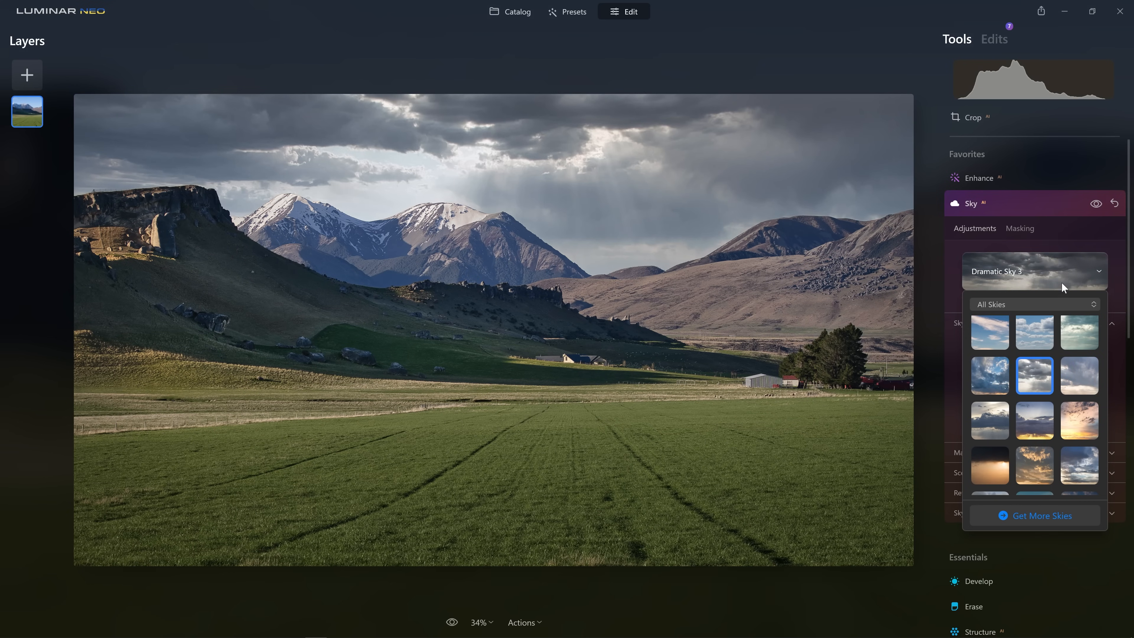
left_click(1095, 204)
left_click(1093, 204)
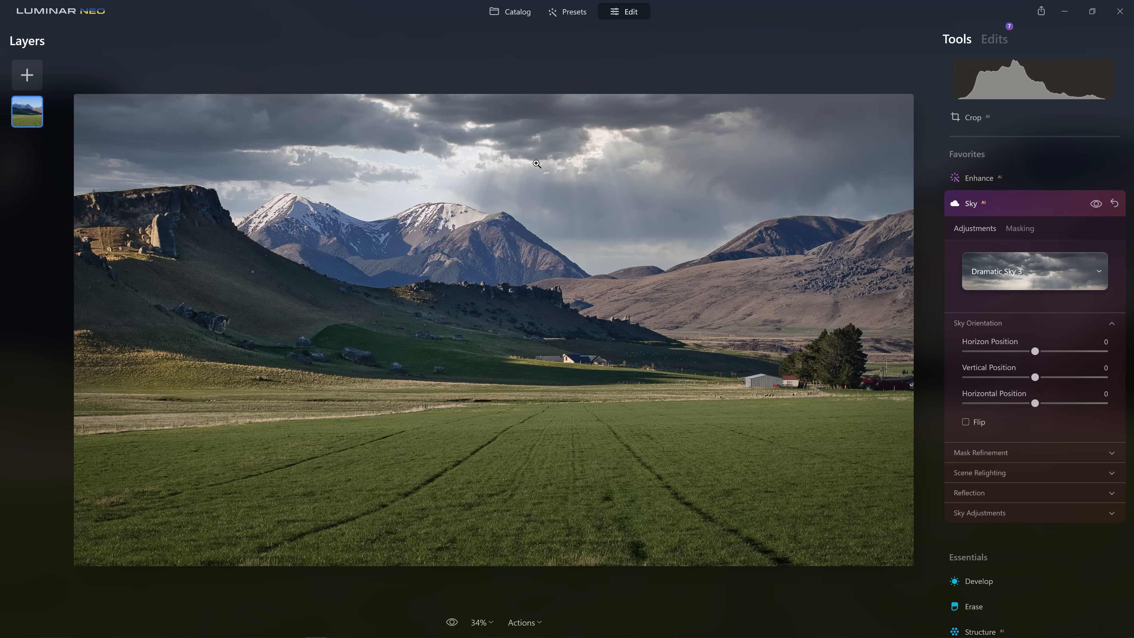
Add Sunrays with an Amount of 100 and place the sun center just above the photo's upper edge, near the middle.
left_click(1058, 209)
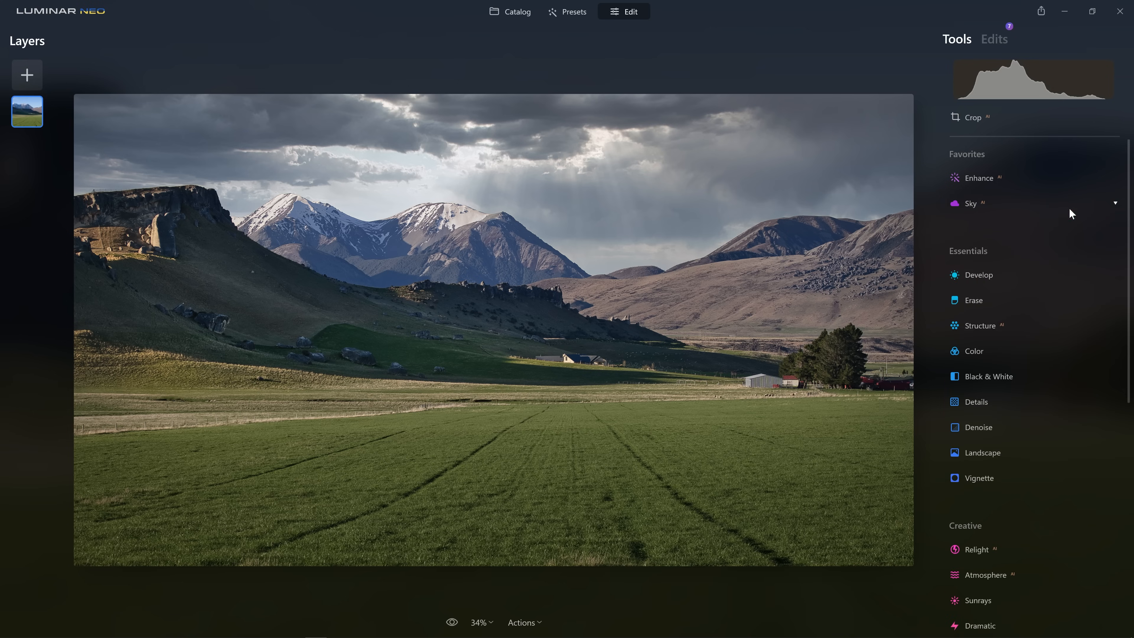
scroll(1053, 291, "down", 6)
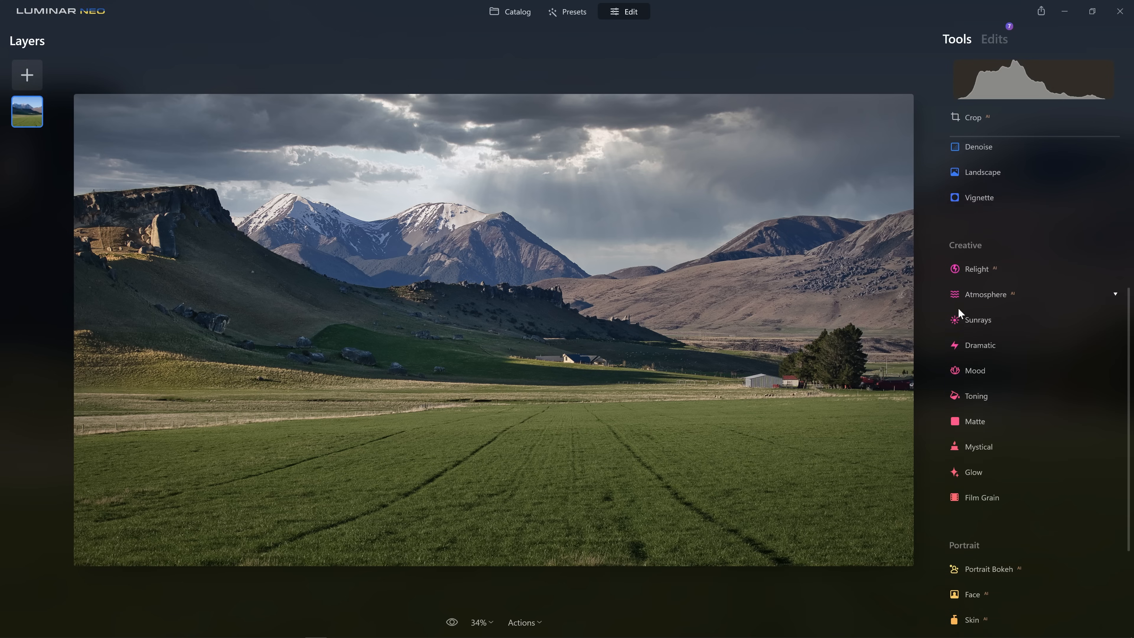
left_click(996, 318)
left_click_drag(964, 456, 1105, 456)
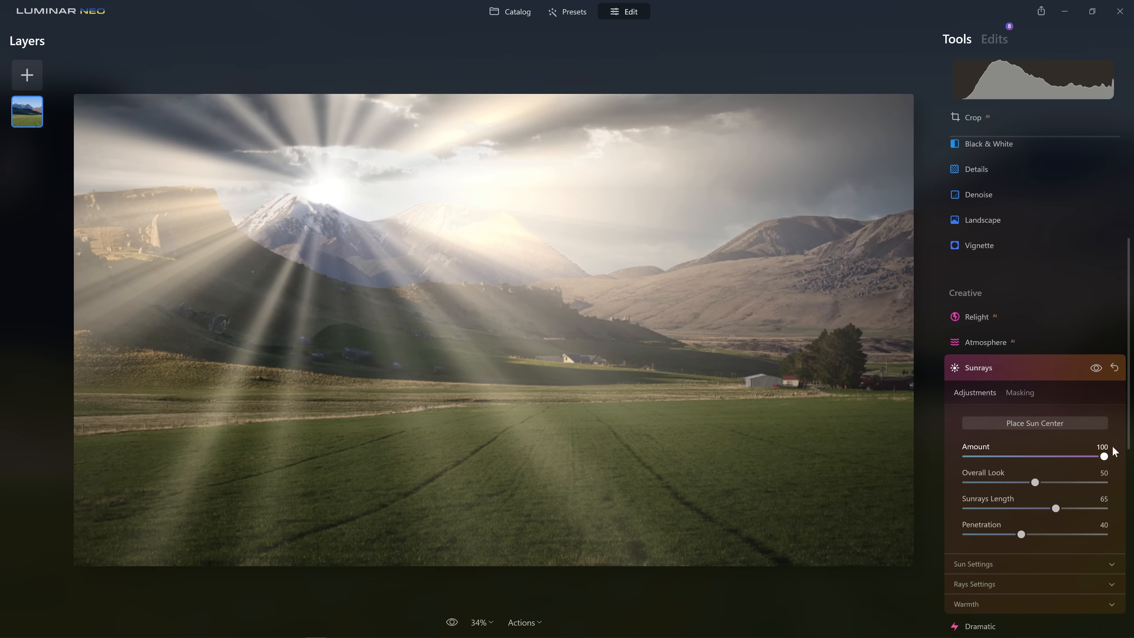
left_click(1024, 423)
mouse_move(325, 188)
left_mouse_down()
mouse_move(359, 155)
mouse_move(423, 142)
mouse_move(453, 103)
mouse_move(409, 100)
mouse_move(488, 114)
mouse_move(472, 121)
mouse_move(519, 117)
mouse_move(543, 81)
mouse_move(538, 46)
left_mouse_up()
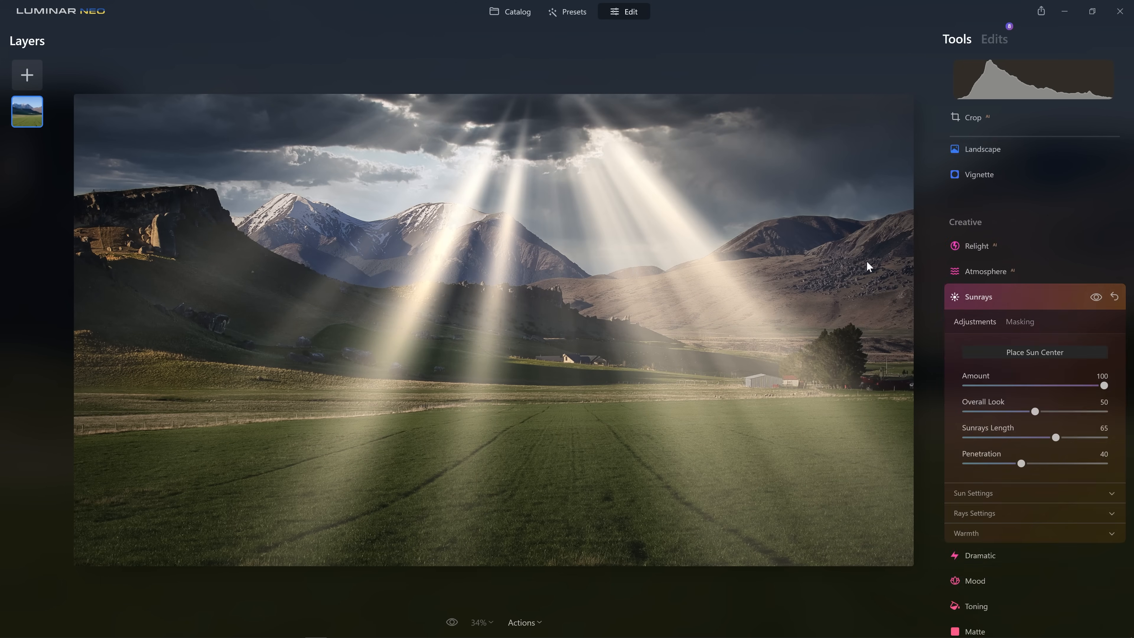
Soften the sunrays to an Amount of 53 and shorten their Sunrays Length to 55.
scroll(1034, 318, "down", 5)
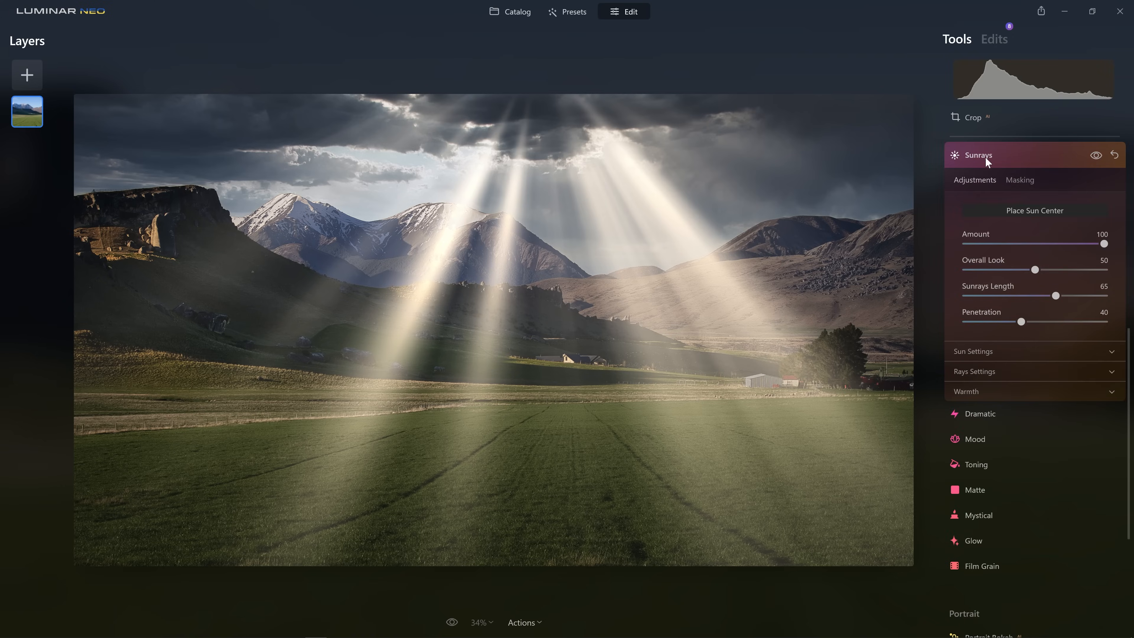
left_click_drag(1104, 244, 1040, 244)
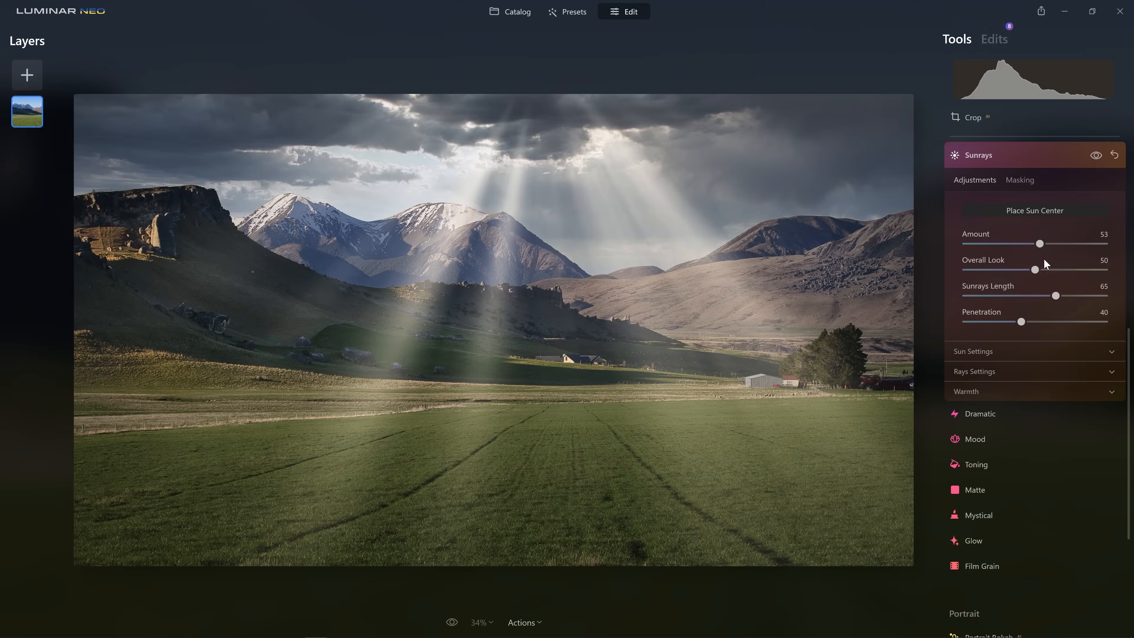
mouse_move(1057, 297)
left_mouse_down()
mouse_move(1023, 295)
mouse_move(1044, 298)
left_mouse_up()
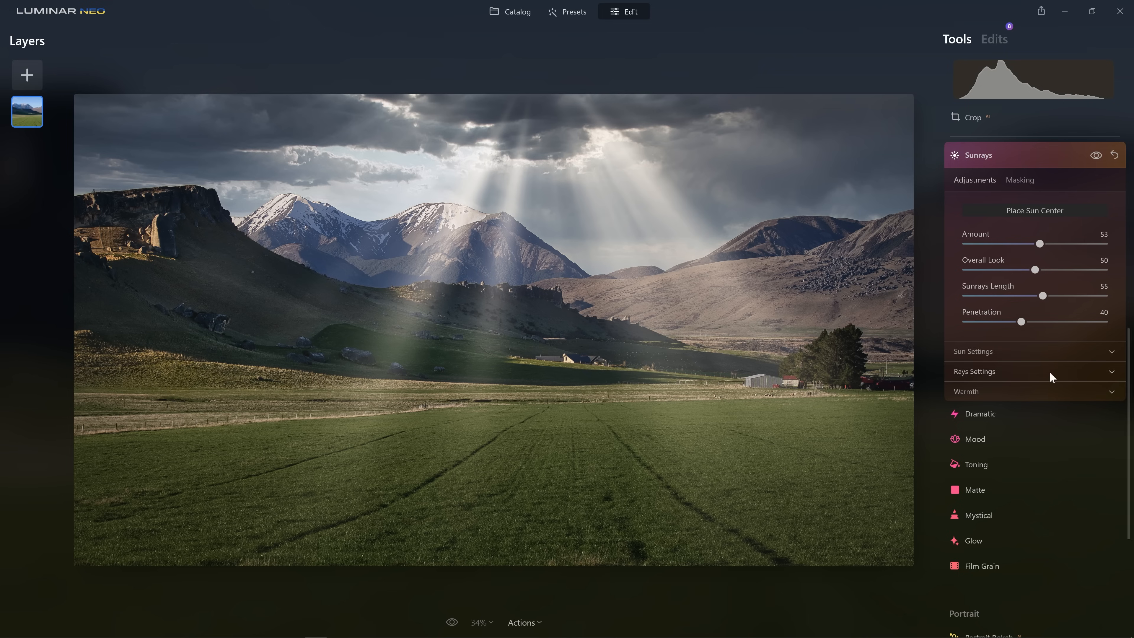
Set the sunrays' Number of Sunrays to 13, Randomize to 45 and Overall Look to 73.
left_click(974, 370)
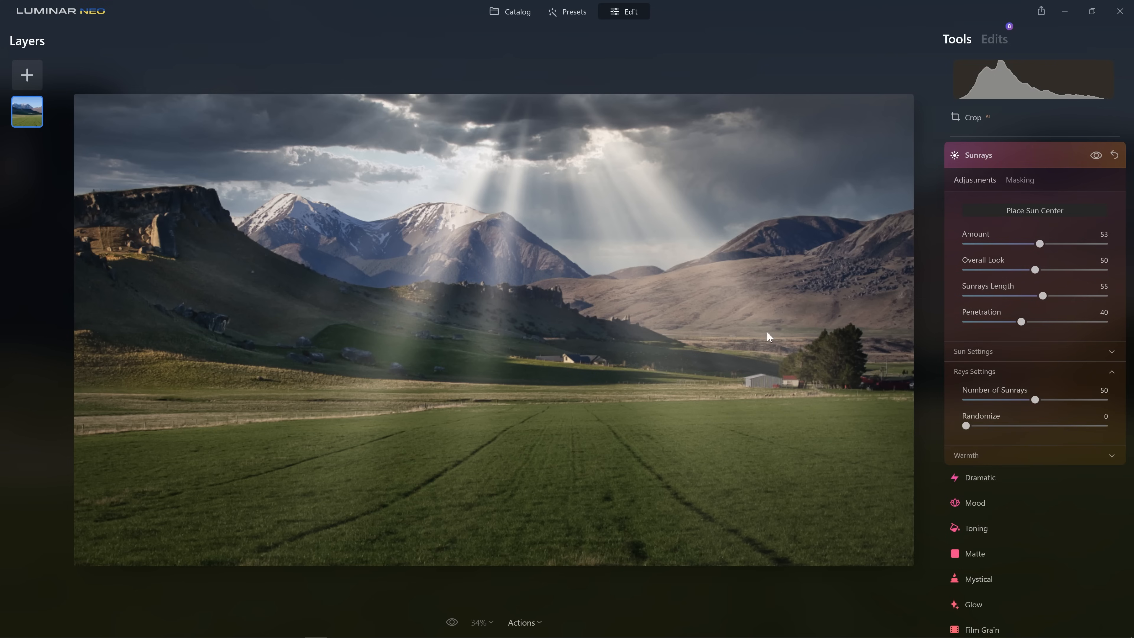
left_click_drag(1034, 399, 985, 407)
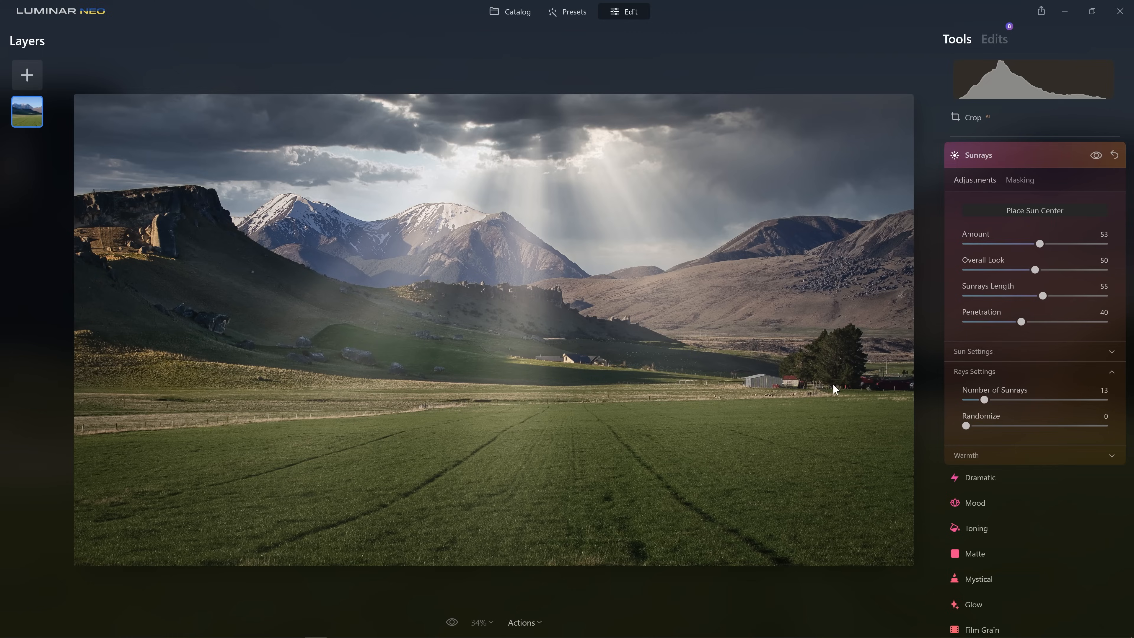
left_click_drag(969, 425, 1032, 431)
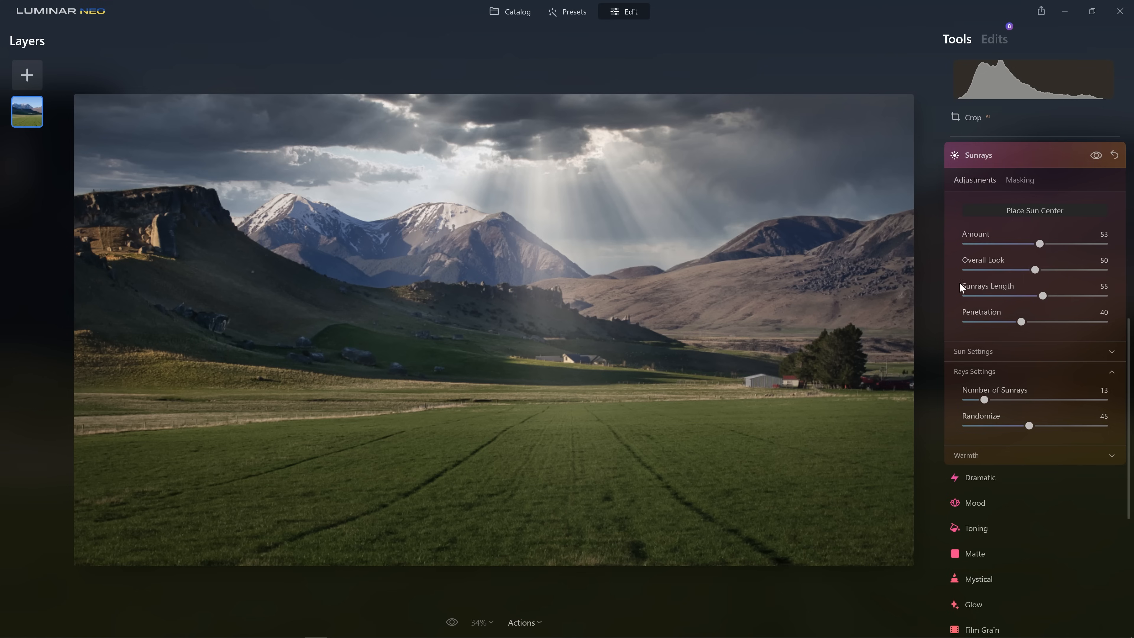
left_click_drag(1036, 272, 1068, 274)
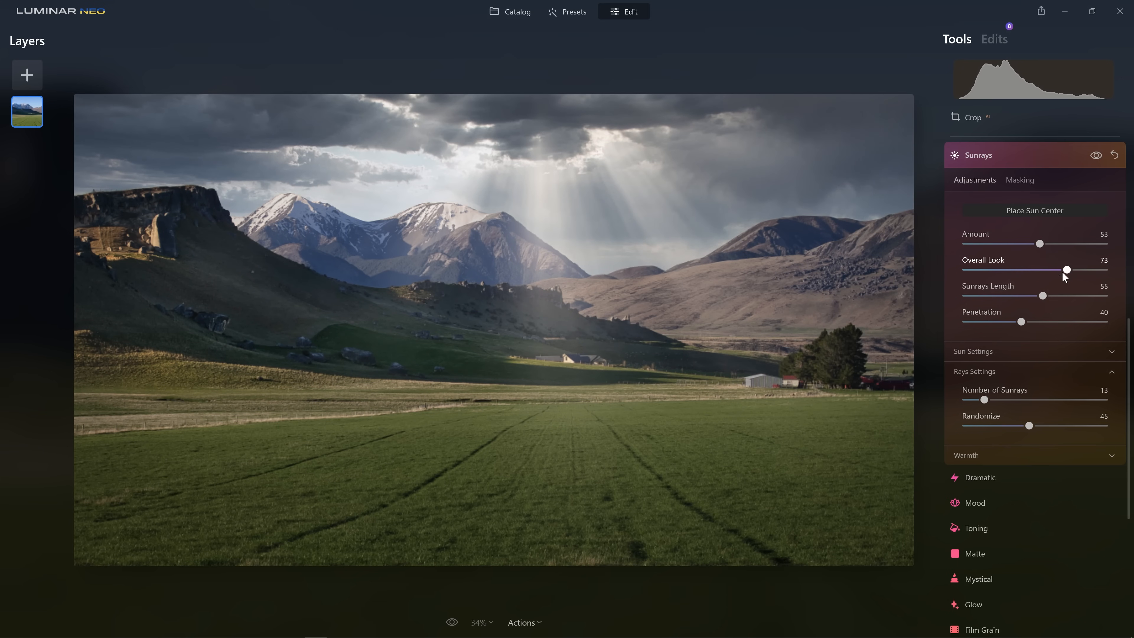
Mask the sunrays with a brush at strength 100, painting over the central sky, the snowy mountains and the hills below.
left_click(1018, 181)
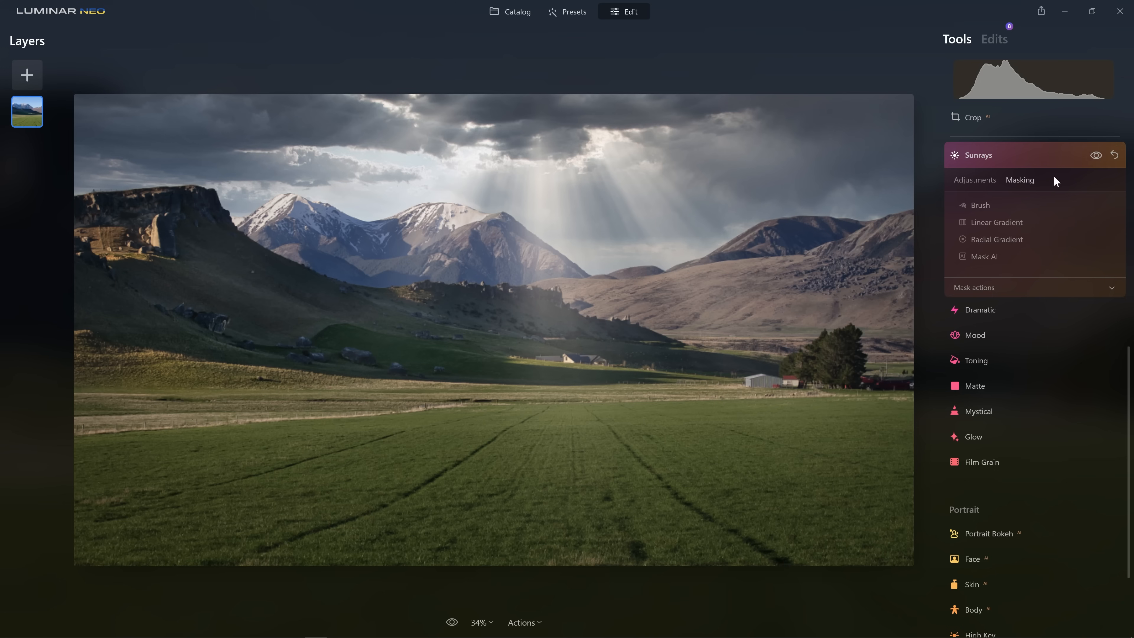
left_click(981, 203)
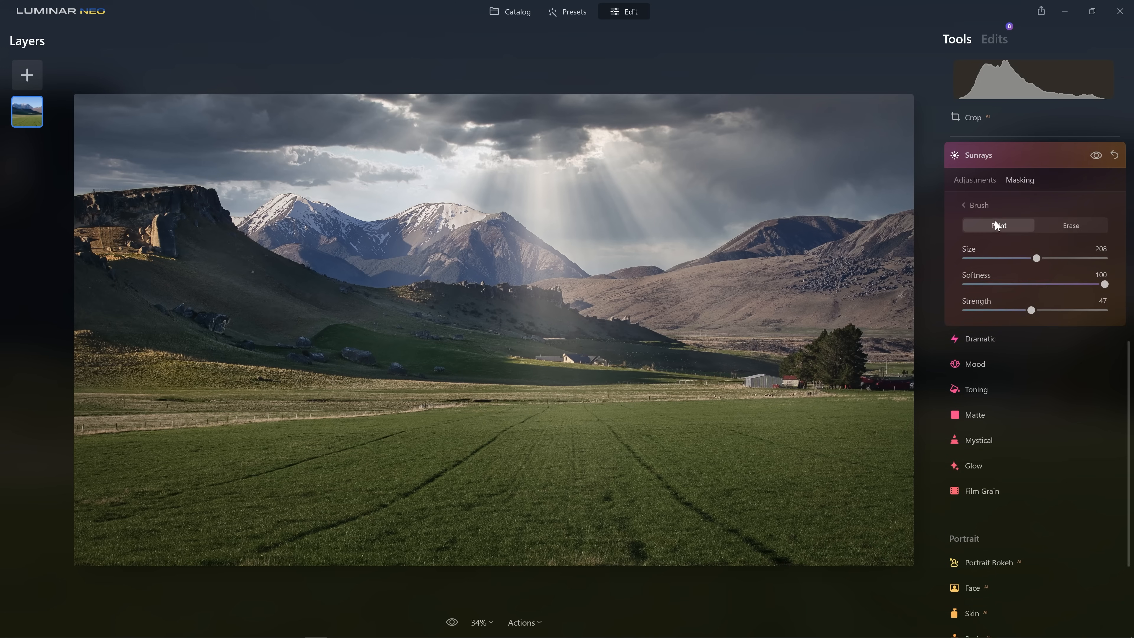
left_click_drag(1031, 310, 1112, 311)
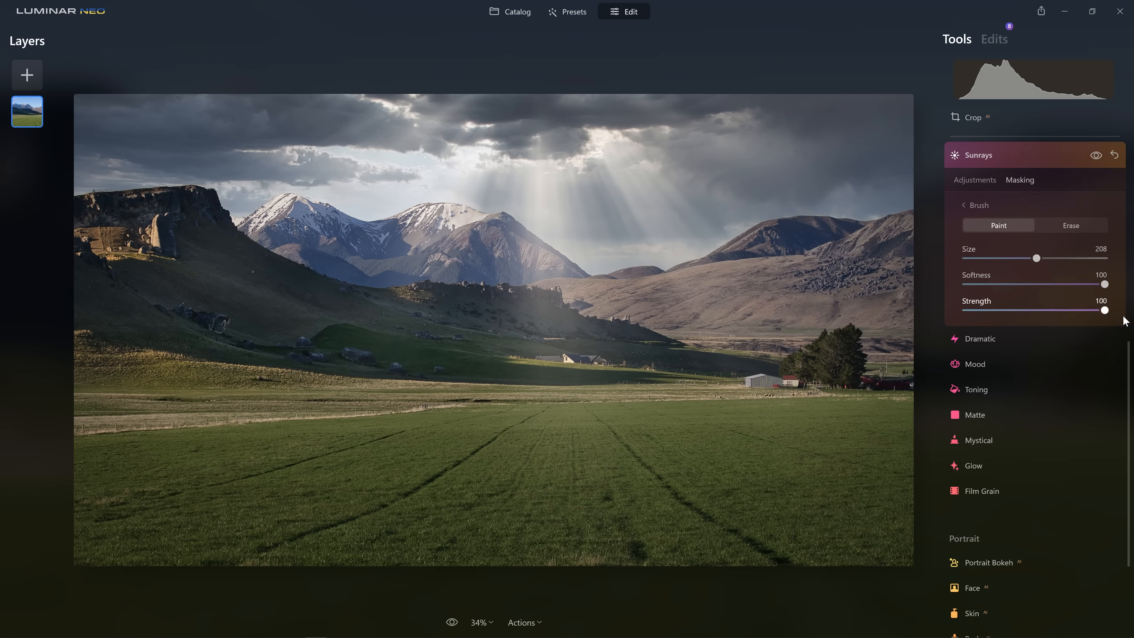
left_click_drag(500, 148, 491, 219)
mouse_move(623, 181)
left_mouse_down()
mouse_move(626, 253)
mouse_move(543, 238)
mouse_move(614, 310)
mouse_move(546, 332)
mouse_move(491, 330)
mouse_move(665, 306)
left_mouse_up()
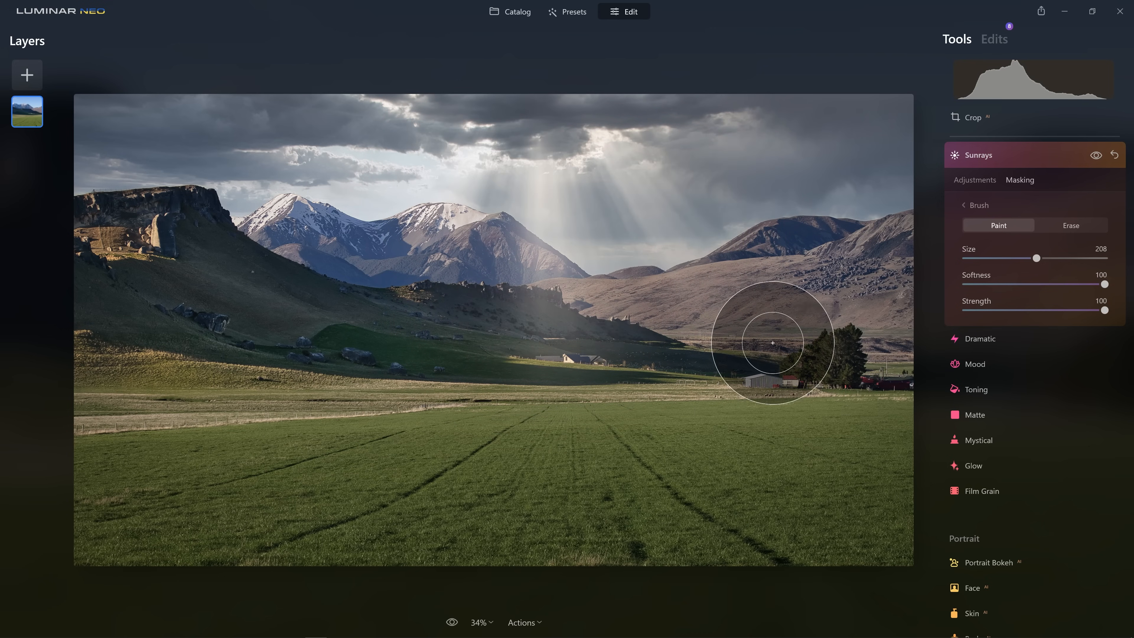
mouse_move(390, 237)
left_mouse_down()
mouse_move(341, 198)
mouse_move(235, 165)
mouse_move(266, 203)
left_mouse_up()
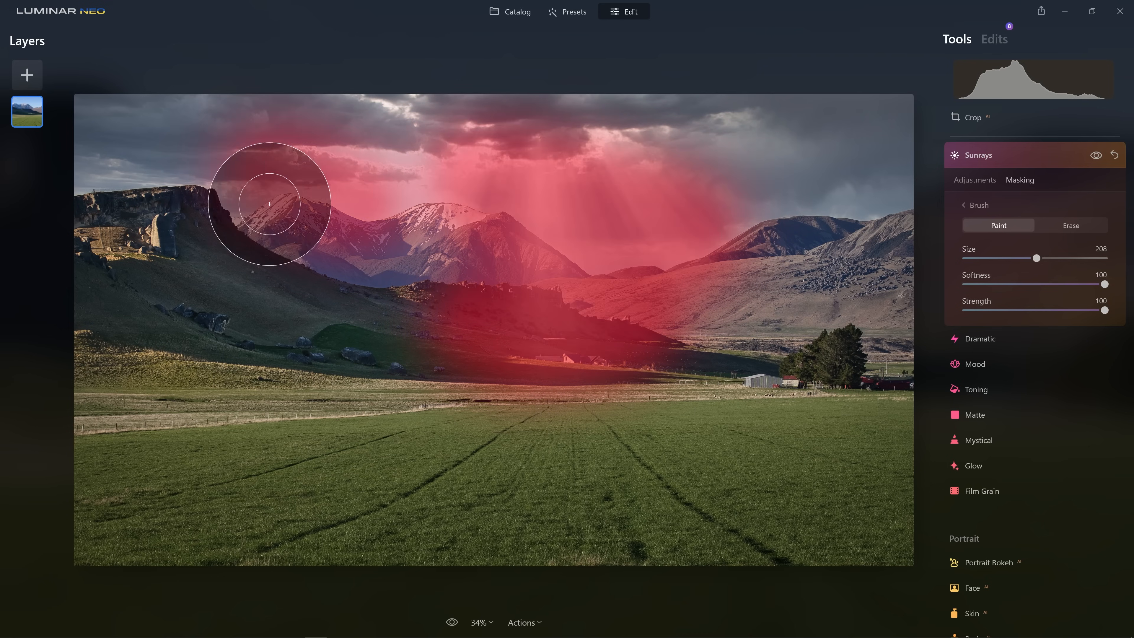
mouse_move(320, 233)
left_mouse_down()
mouse_move(276, 192)
mouse_move(359, 166)
mouse_move(562, 250)
left_mouse_up()
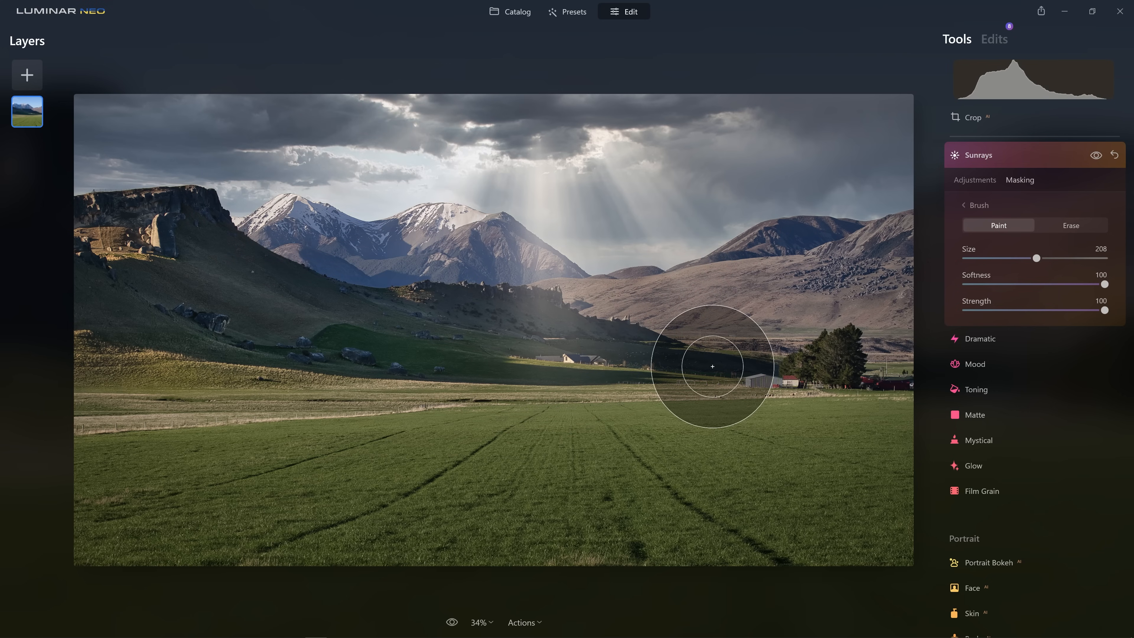
Compare the photo with and without the sunrays, and reduce their Amount to 34.
left_click(1096, 155)
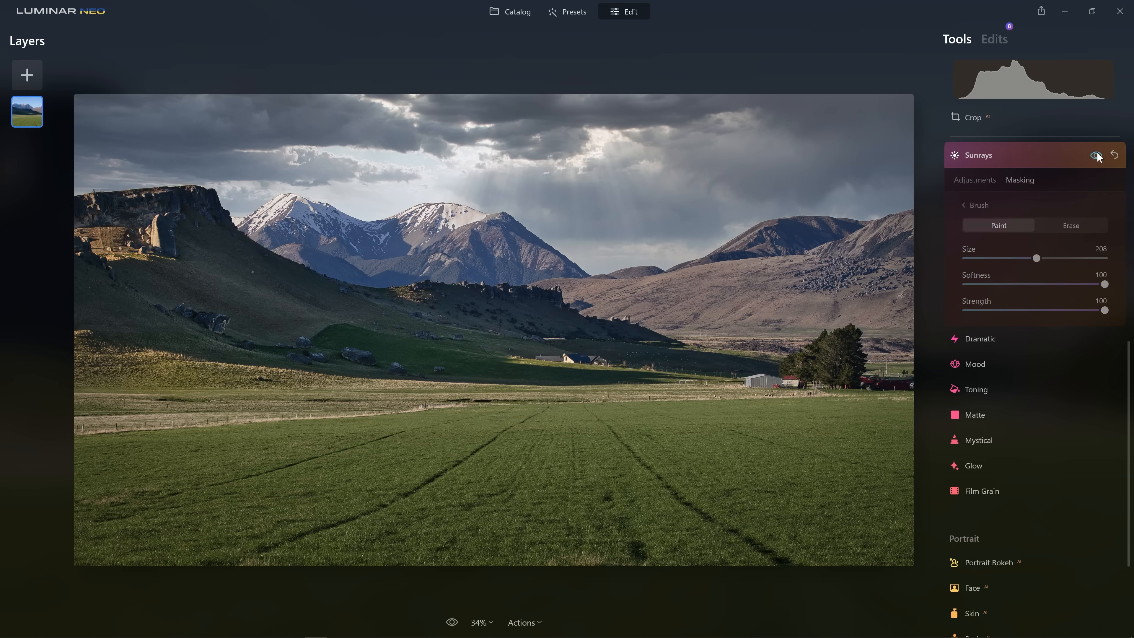
left_click(1098, 156)
left_click(1097, 155)
left_click(1097, 156)
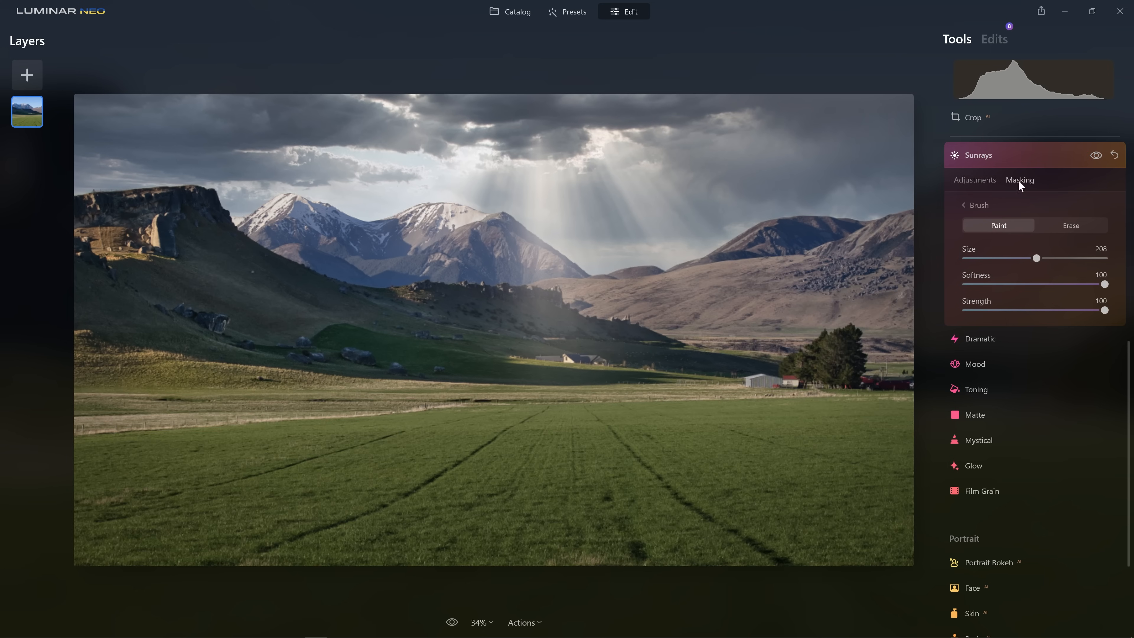
left_click(1096, 156)
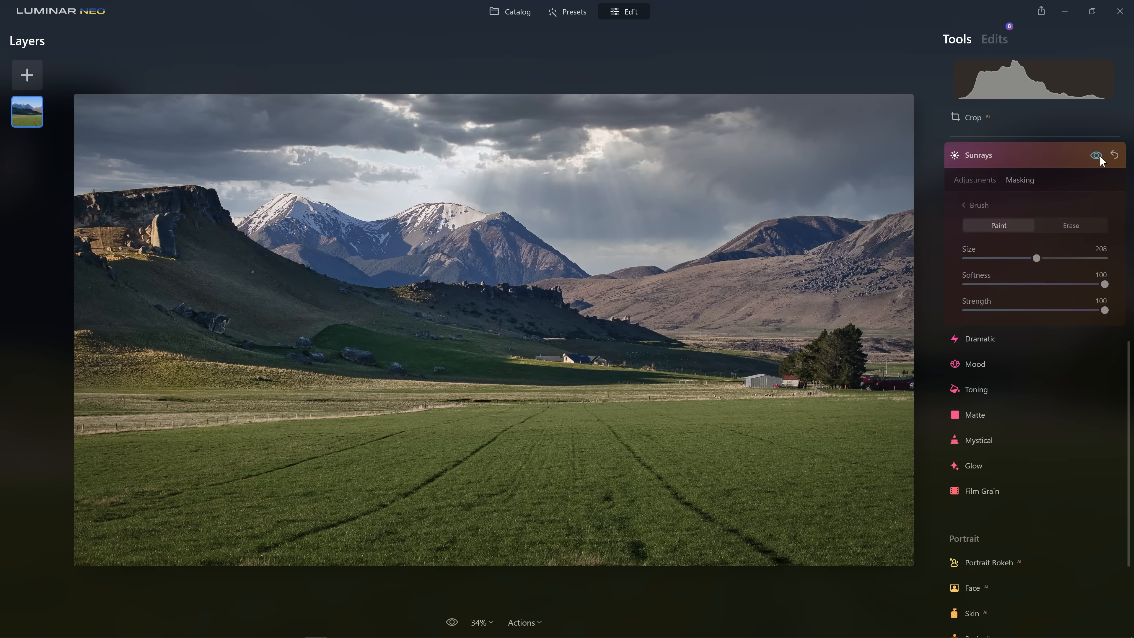
left_click(1098, 155)
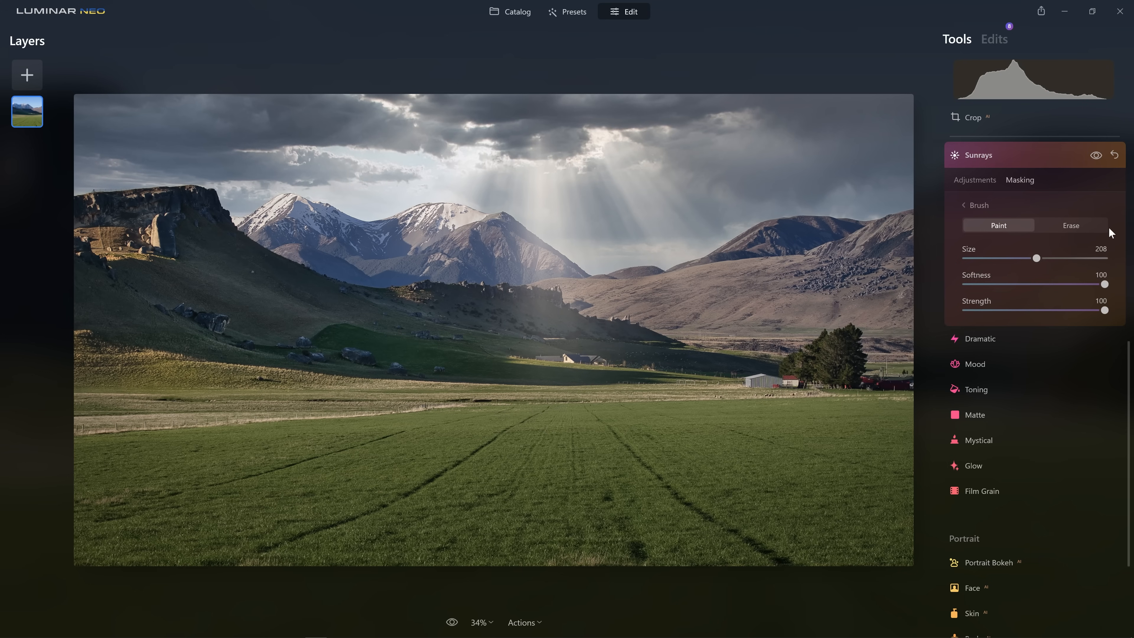
left_click(964, 183)
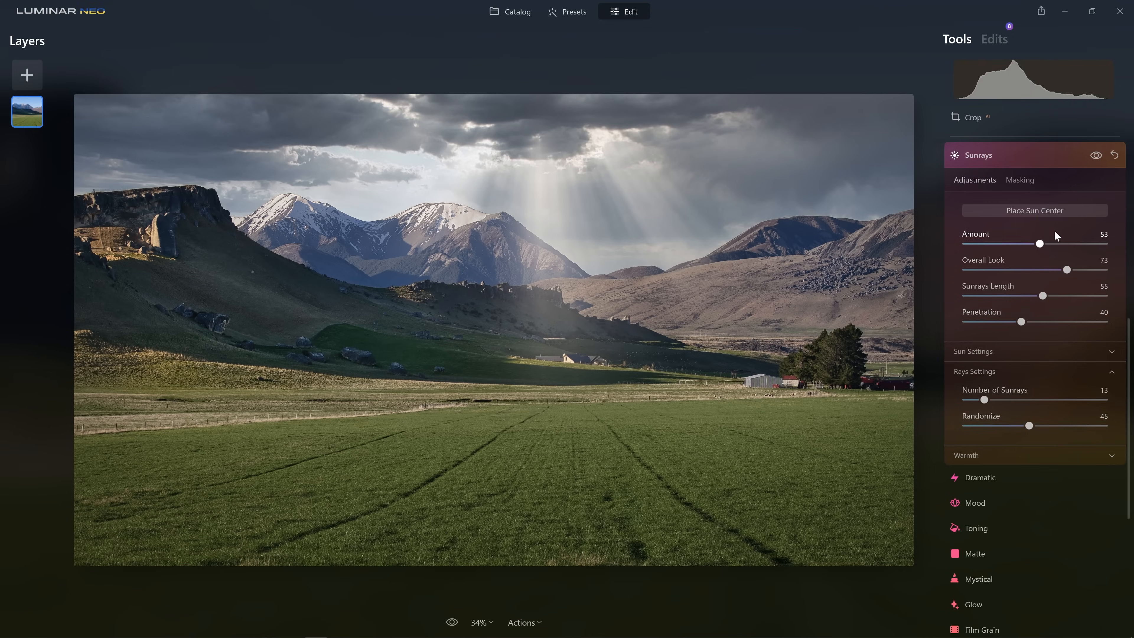
left_click_drag(1039, 245, 1016, 245)
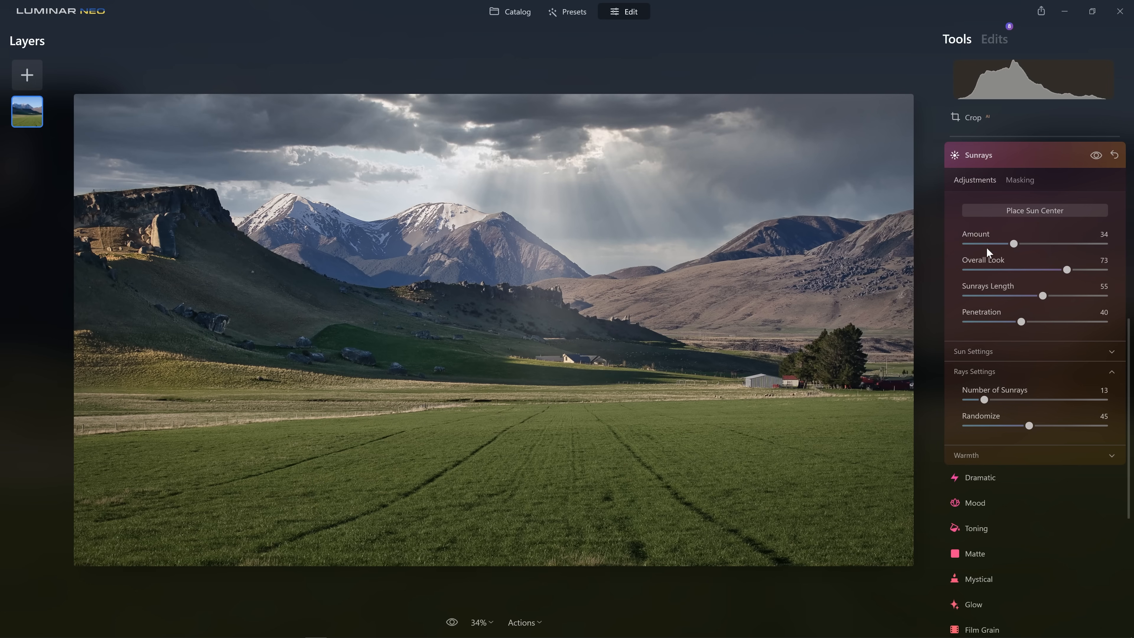
Add Haze with the Atmosphere tool, setting both its Amount and Depth to 100.
scroll(987, 252, "up", 2)
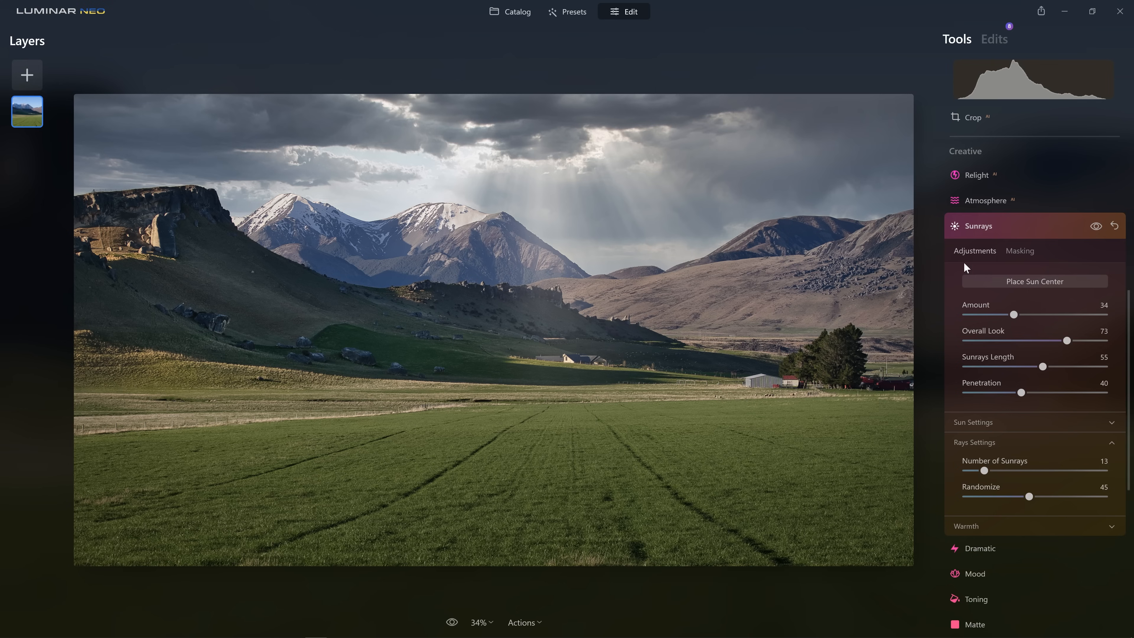
left_click(997, 197)
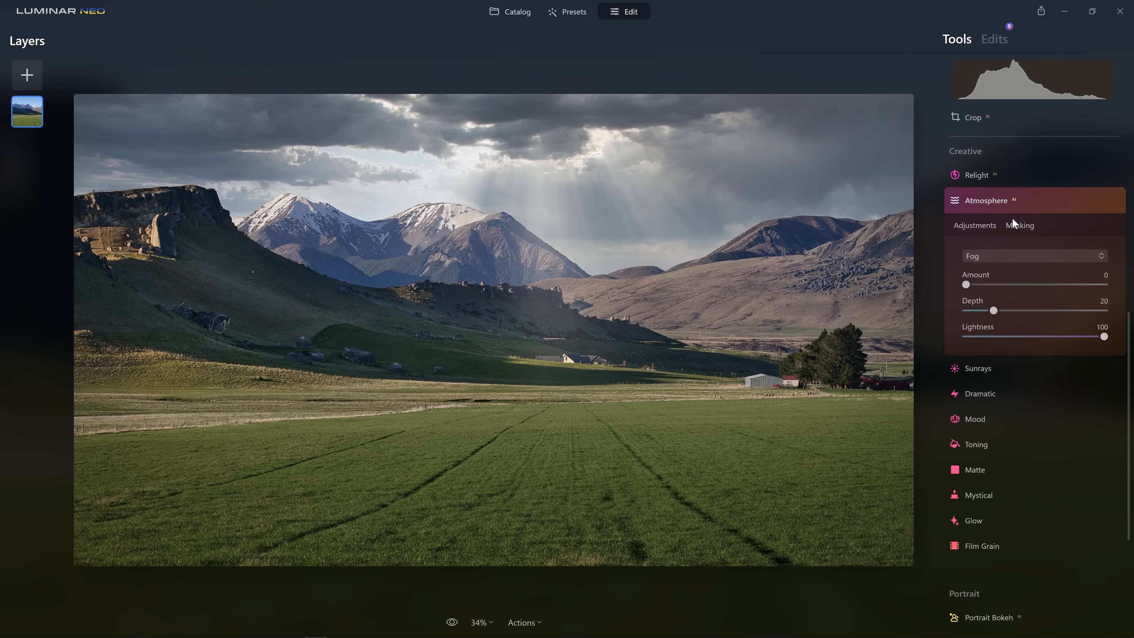
left_click(992, 254)
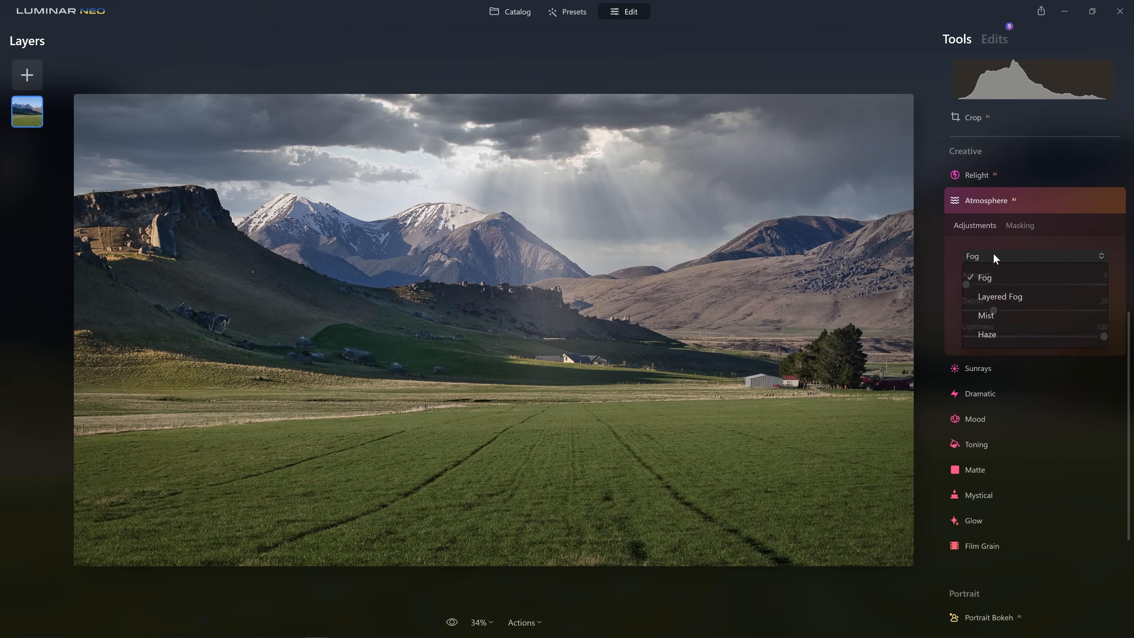
left_click(990, 337)
left_click_drag(968, 285, 1121, 293)
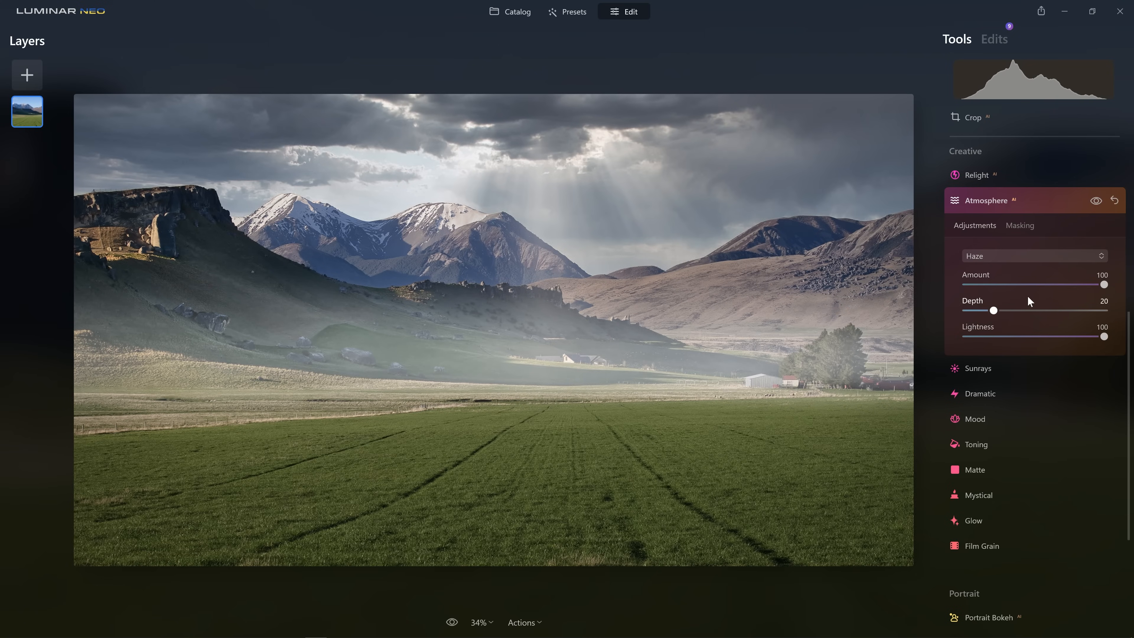
left_click(1077, 311)
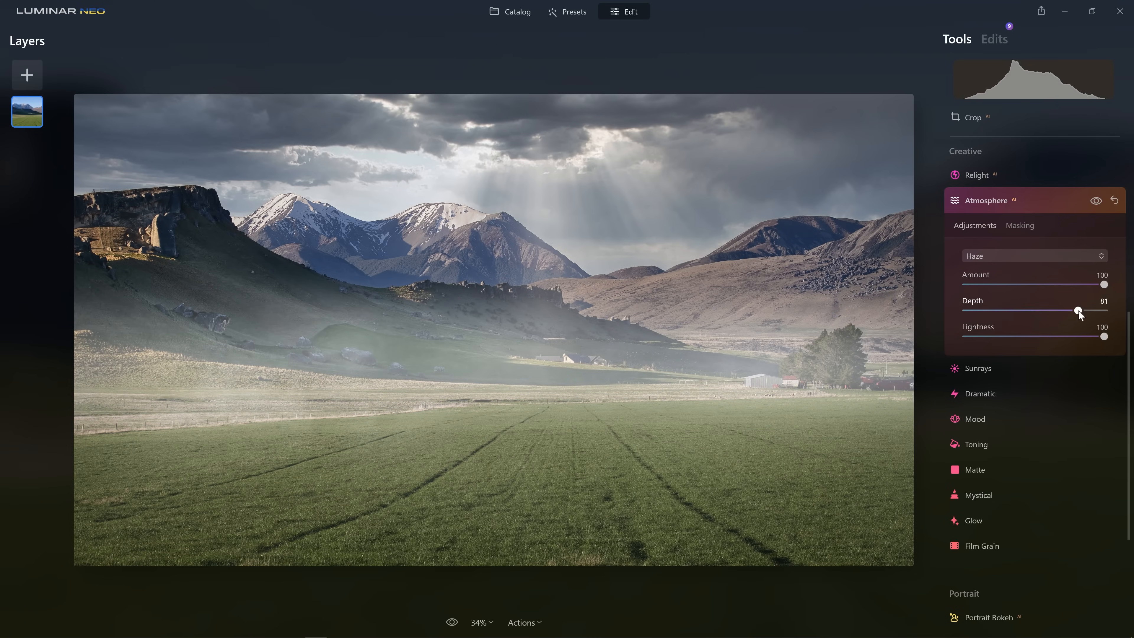
double_click(1076, 311)
left_click_drag(994, 311, 1111, 317)
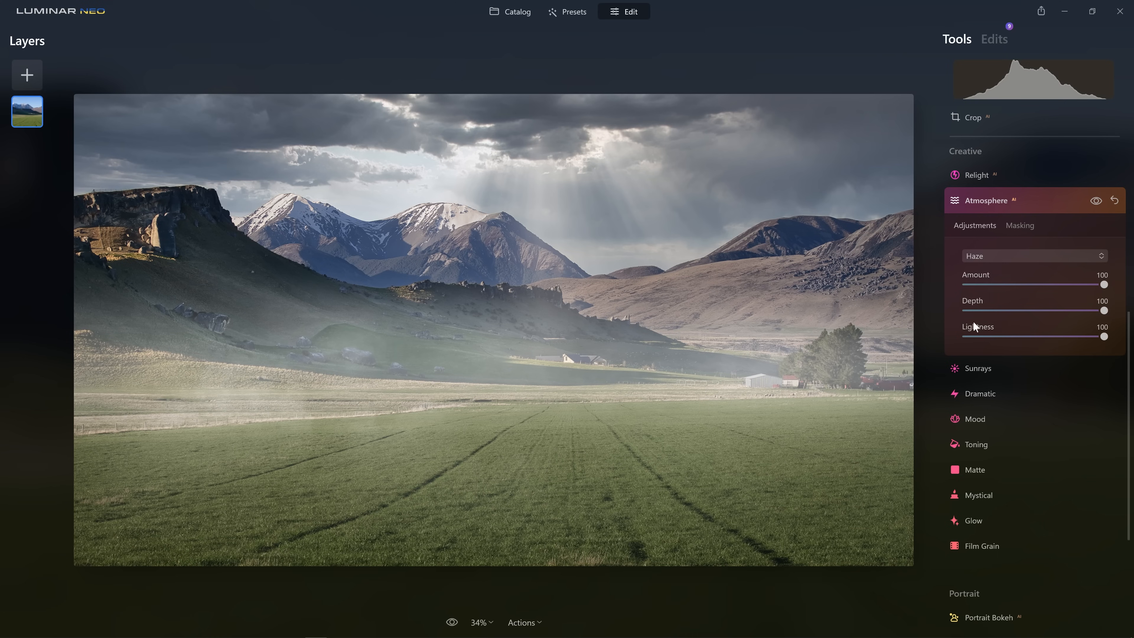
left_click_drag(1093, 202, 1093, 202)
Mask the haze with a brush at strength 19, painting from the trees across the green field.
left_click(1019, 225)
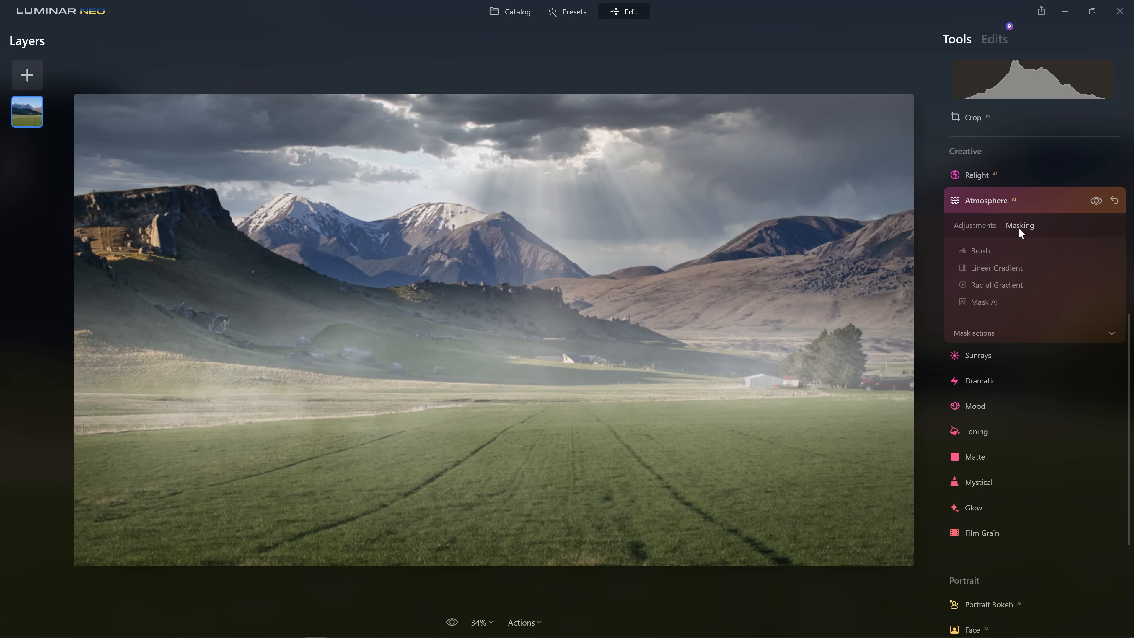
left_click(984, 253)
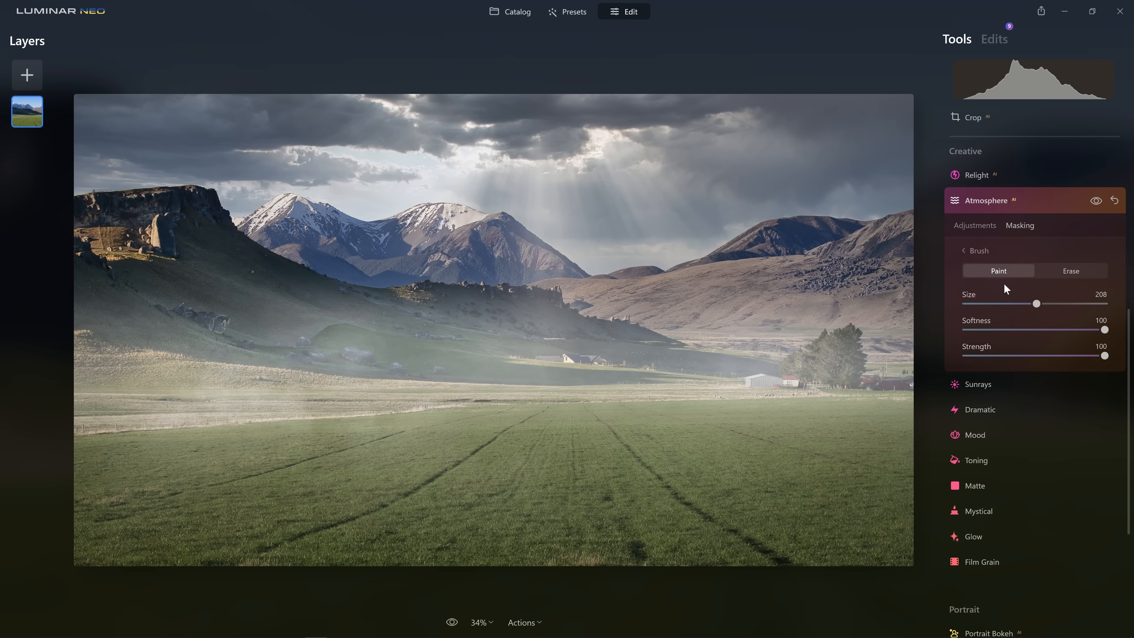
left_click_drag(1104, 355, 1047, 356)
mouse_move(861, 379)
left_mouse_down()
mouse_move(866, 391)
mouse_move(372, 411)
mouse_move(92, 459)
mouse_move(907, 455)
mouse_move(460, 434)
left_mouse_up()
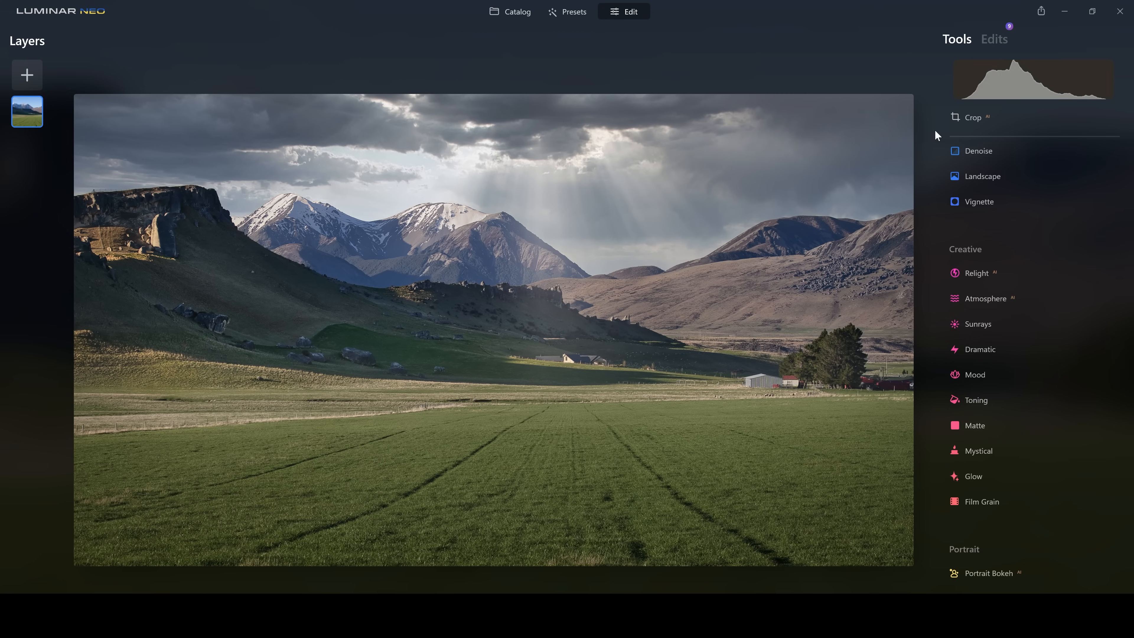
Reopen the existing Atmosphere haze mask and paint more haze at brush strength 19 across the field from the trees to the hillside.
left_click(993, 39)
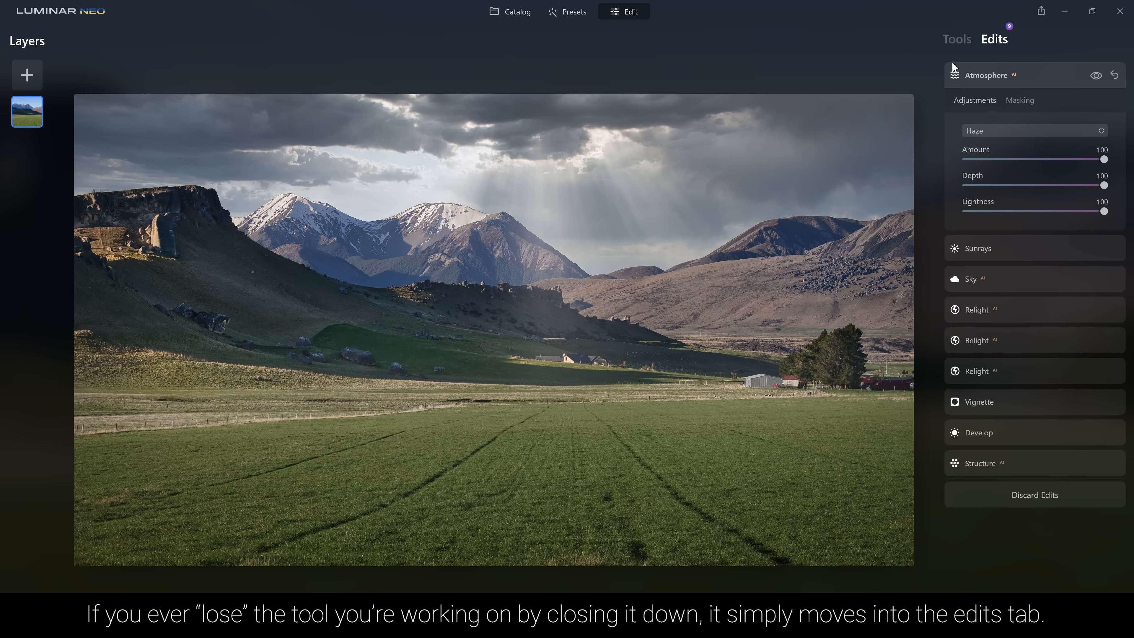
left_click(1022, 99)
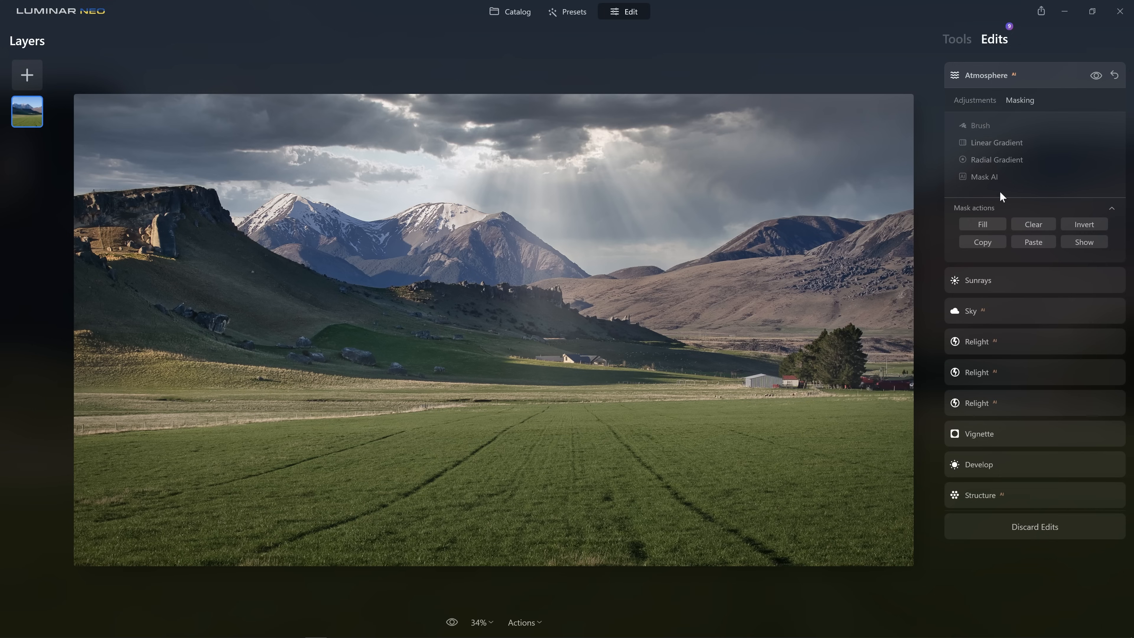
left_click(989, 126)
mouse_move(877, 405)
left_mouse_down()
mouse_move(771, 418)
mouse_move(206, 403)
mouse_move(35, 415)
mouse_move(334, 423)
mouse_move(698, 453)
mouse_move(893, 442)
mouse_move(788, 434)
left_mouse_up()
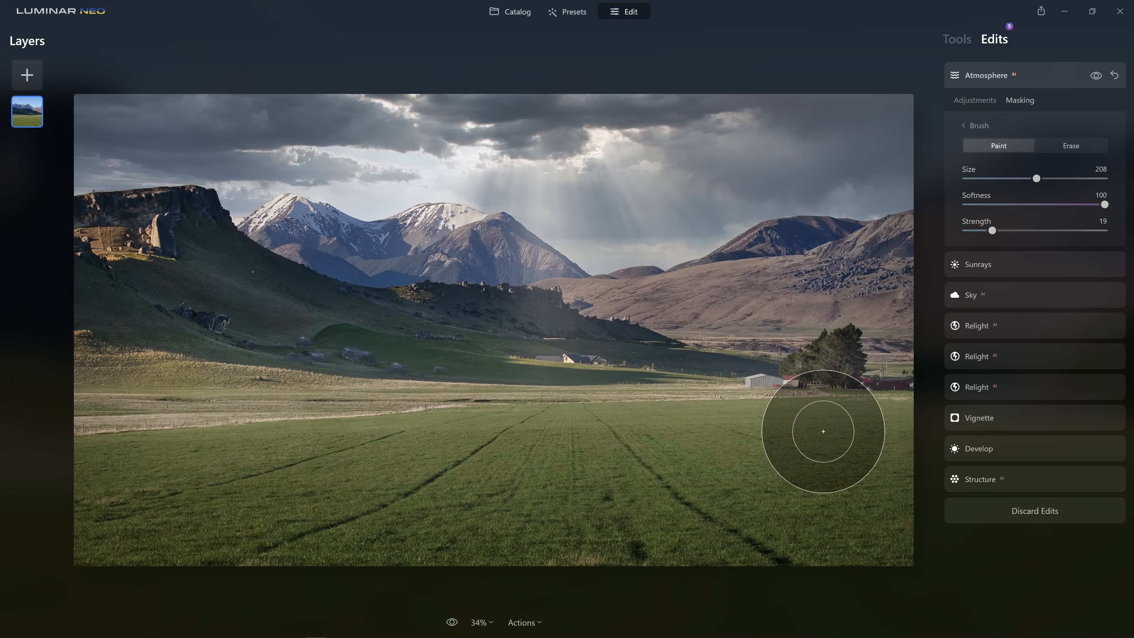
mouse_move(873, 406)
left_mouse_down()
mouse_move(727, 397)
mouse_move(443, 418)
mouse_move(162, 355)
mouse_move(171, 363)
mouse_move(134, 346)
mouse_move(413, 369)
mouse_move(292, 355)
mouse_move(437, 378)
mouse_move(418, 420)
mouse_move(455, 377)
mouse_move(404, 360)
mouse_move(360, 403)
mouse_move(223, 395)
left_mouse_up()
mouse_move(371, 391)
left_mouse_down()
mouse_move(430, 373)
mouse_move(773, 418)
left_mouse_up()
mouse_move(276, 461)
left_mouse_down()
mouse_move(906, 456)
mouse_move(152, 464)
left_mouse_up()
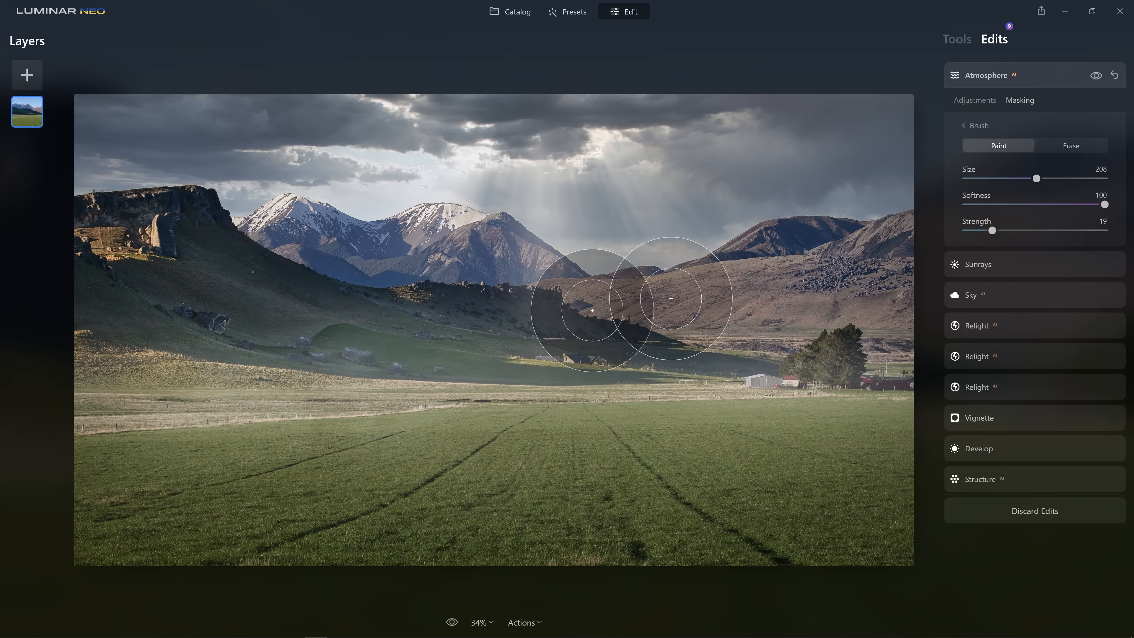
Erase part of the haze mask around the central ridge and farmhouse using a brush of size 88 and strength 30.
left_click(1077, 146)
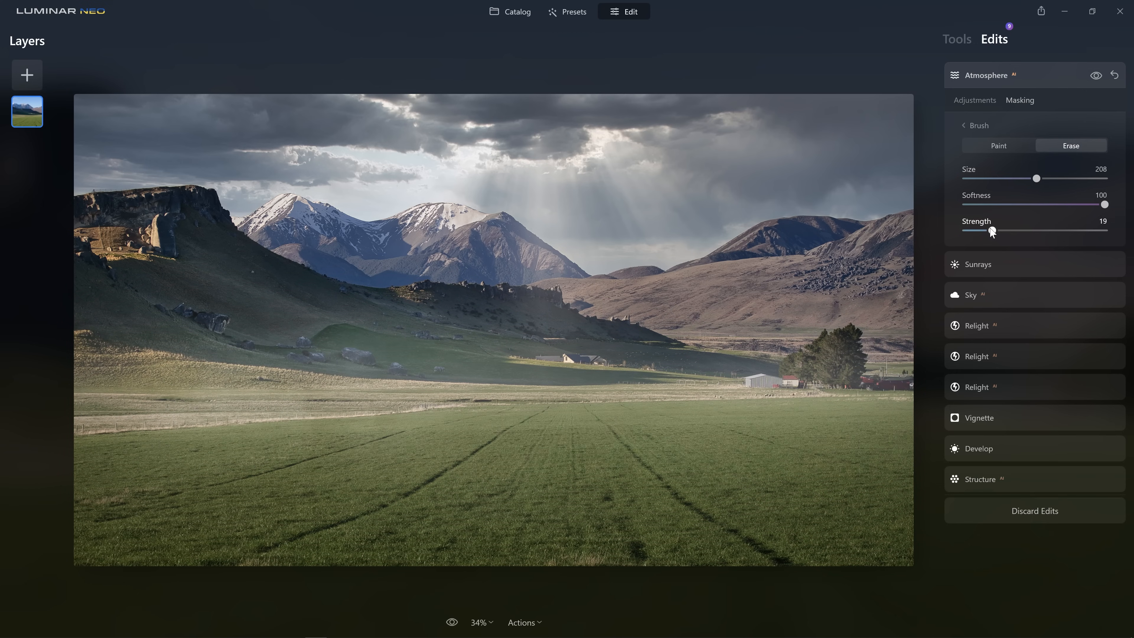
scroll(563, 307, "down", 13)
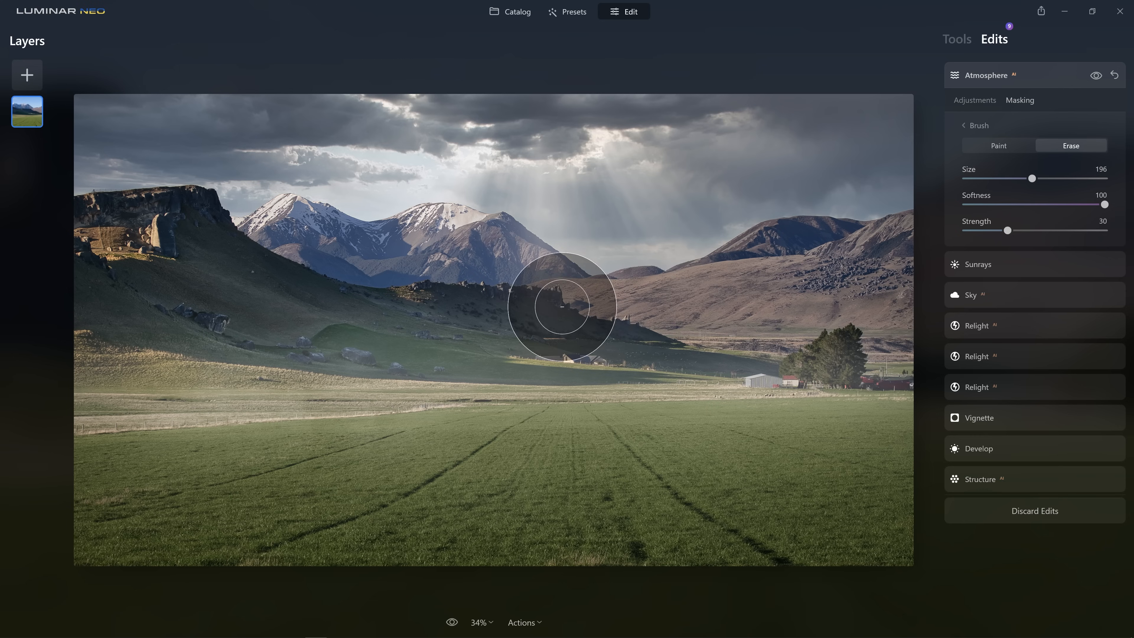
scroll(537, 332, "up", 3)
mouse_move(539, 337)
left_mouse_down()
mouse_move(472, 322)
mouse_move(608, 354)
mouse_move(539, 344)
mouse_move(612, 411)
left_mouse_up()
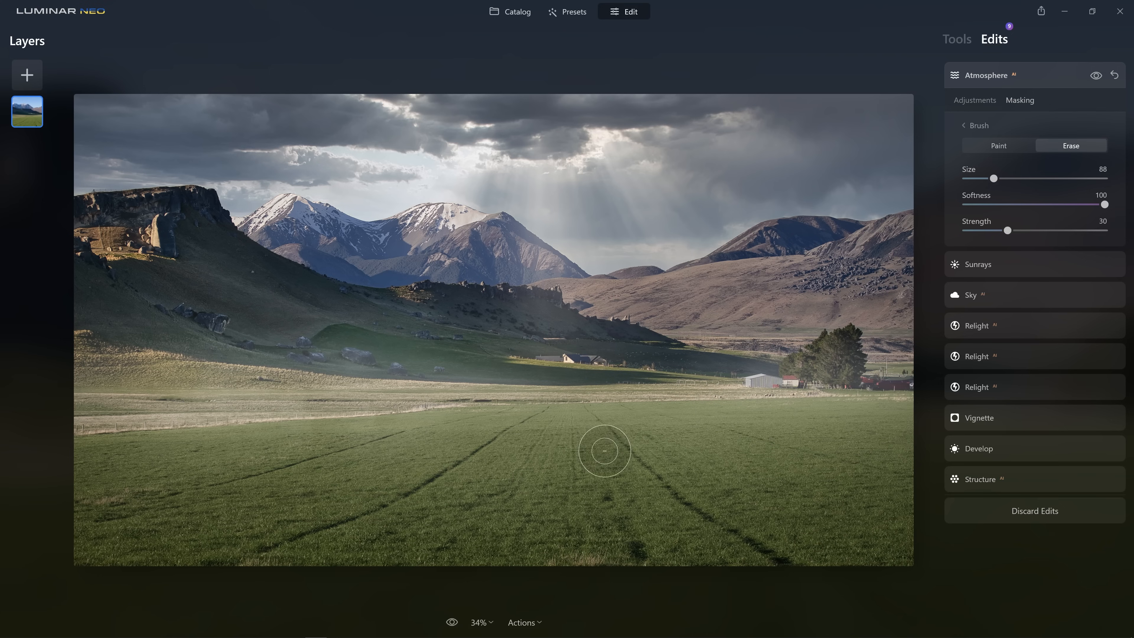
Compare the edited landscape with the original photo.
left_click(452, 622)
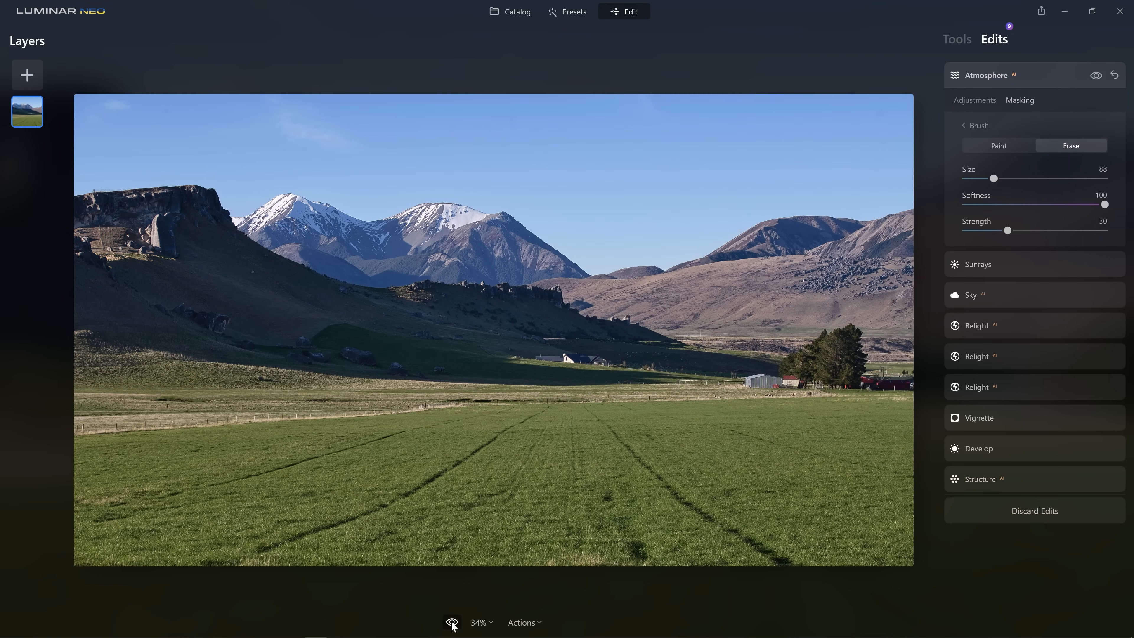
left_click(451, 623)
left_click(451, 623)
left_click(452, 623)
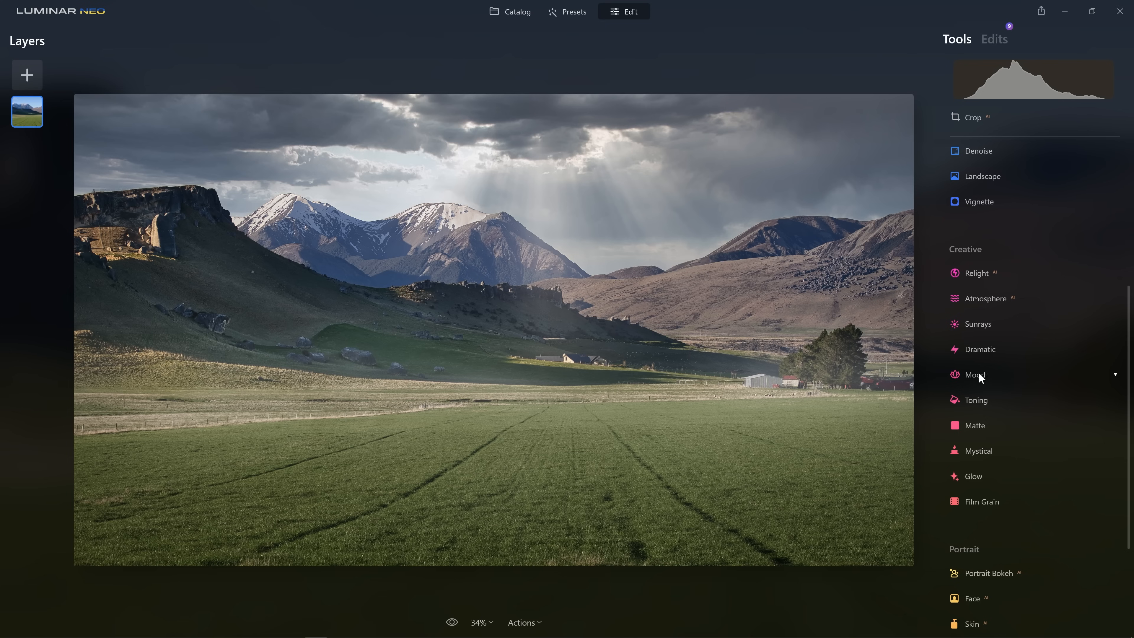
Add a Mood LUT to the photo, trying Bakersfield and 1990 before choosing Wooden.
left_click(979, 372)
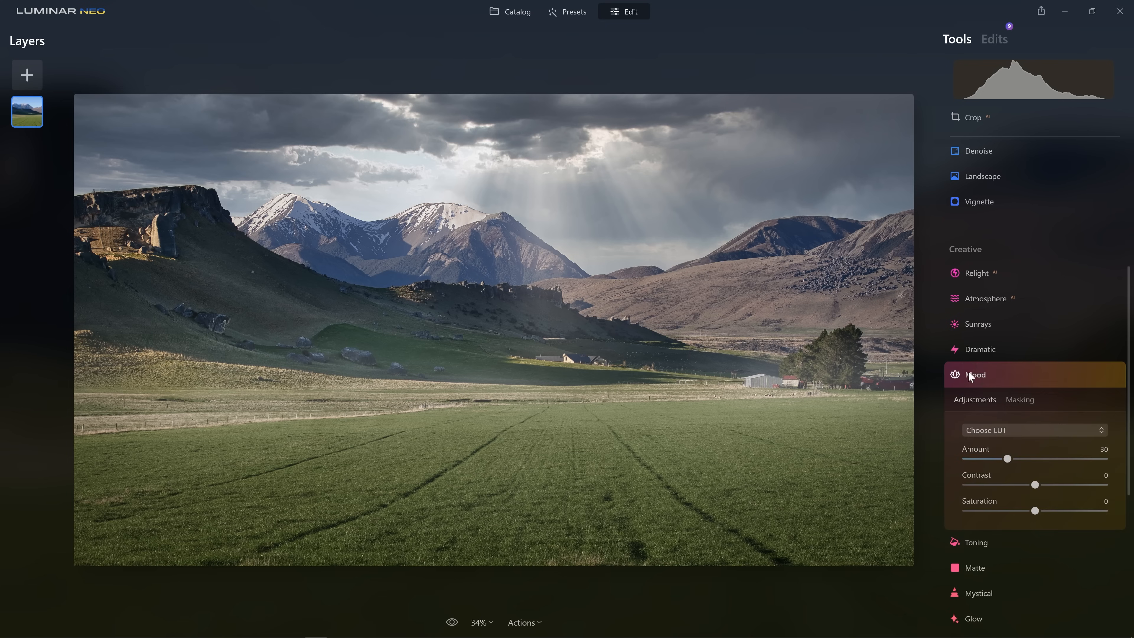
scroll(996, 432, "down", 2)
left_click(1013, 356)
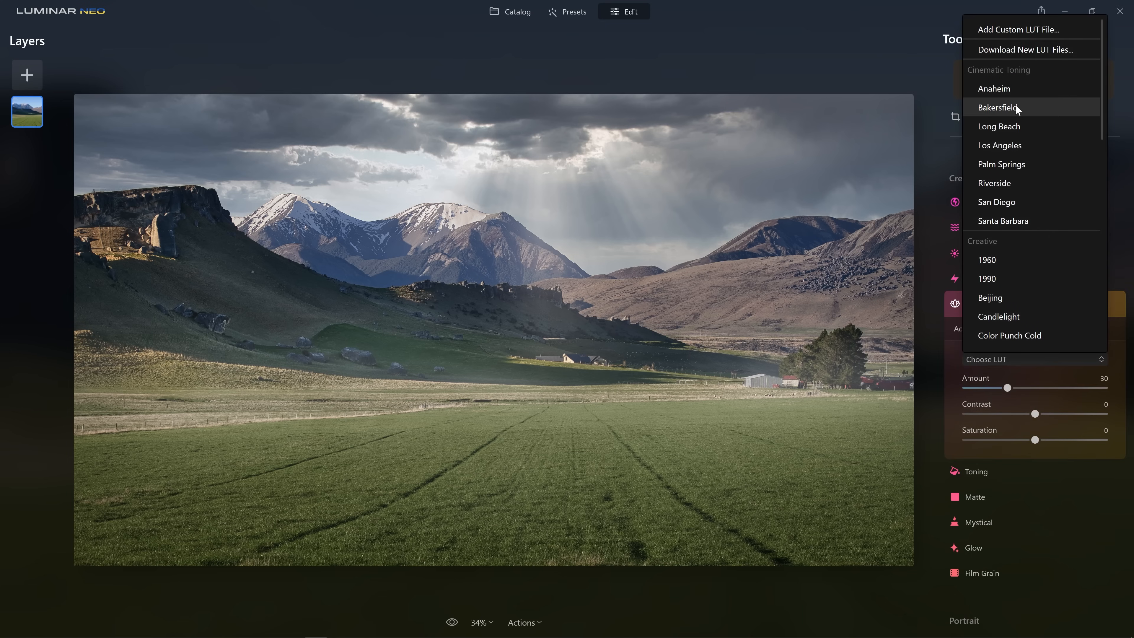
left_click(1016, 109)
left_click(1013, 359)
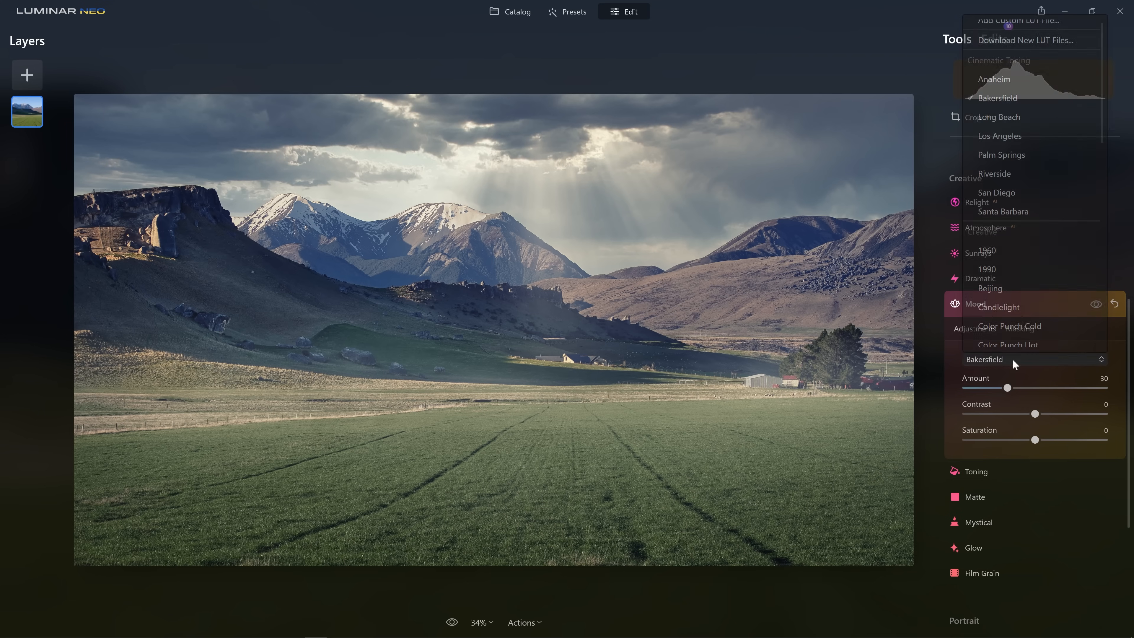
left_click(1007, 269)
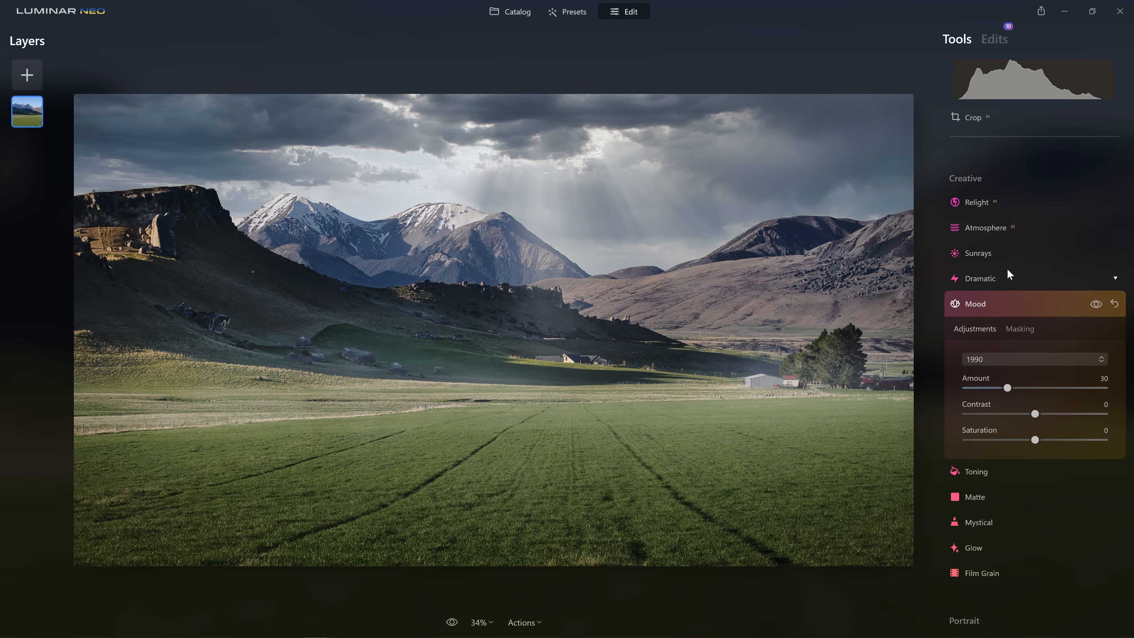
left_click(993, 360)
scroll(1002, 309, "down", 5)
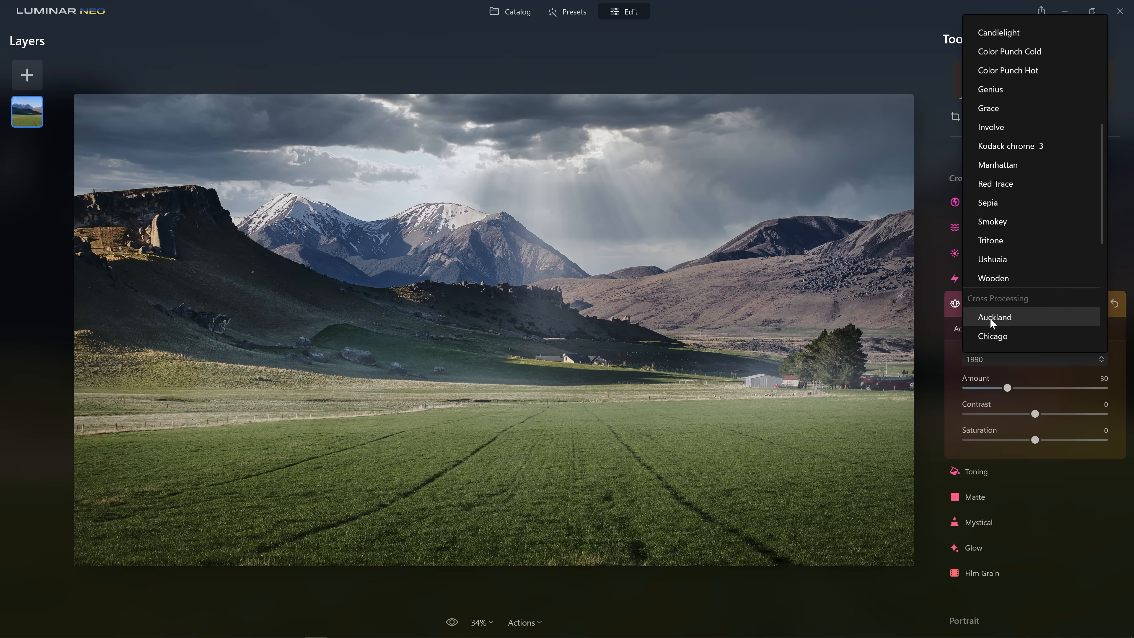
left_click(1000, 272)
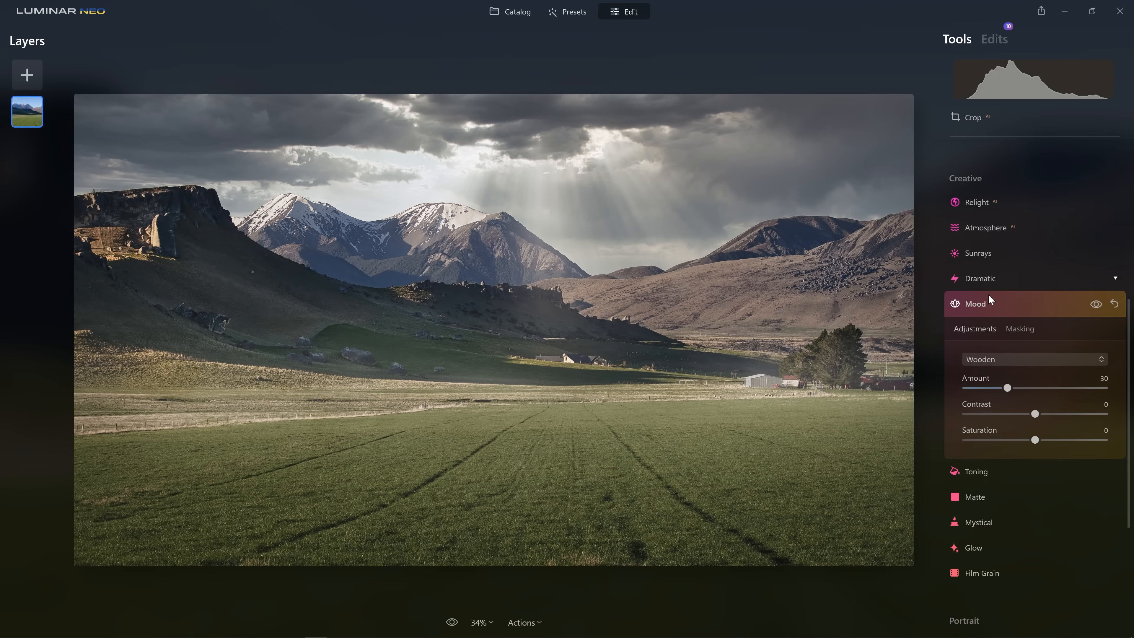
Set the Mood tool's Contrast to 70 and Saturation to -26, and compare the result with the original photo.
left_click_drag(1031, 413, 1019, 440)
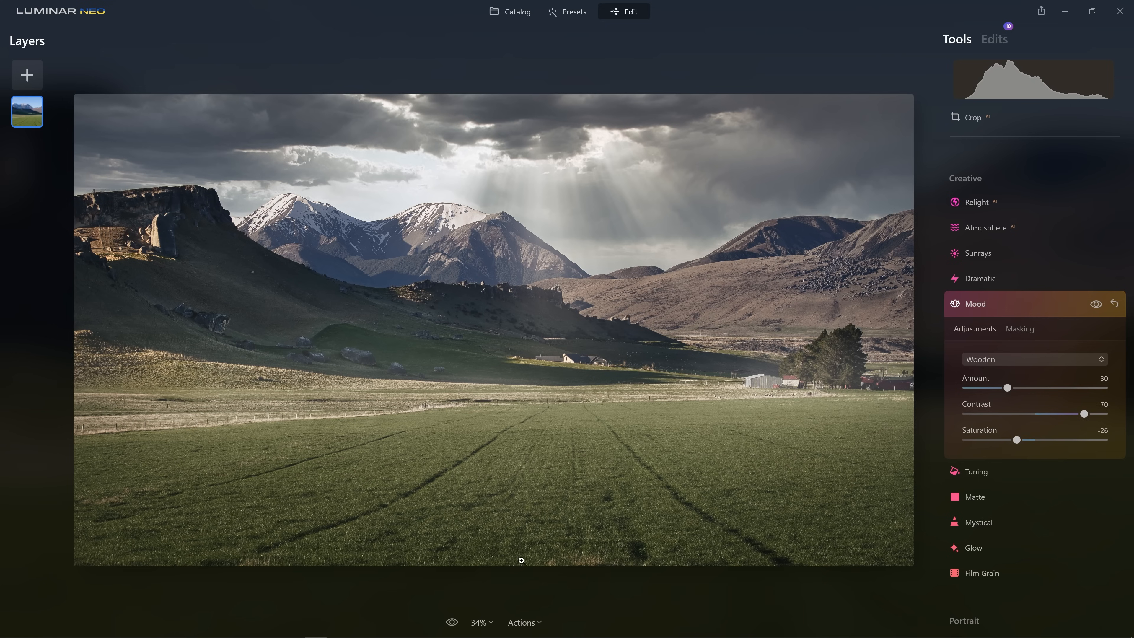
left_click(452, 622)
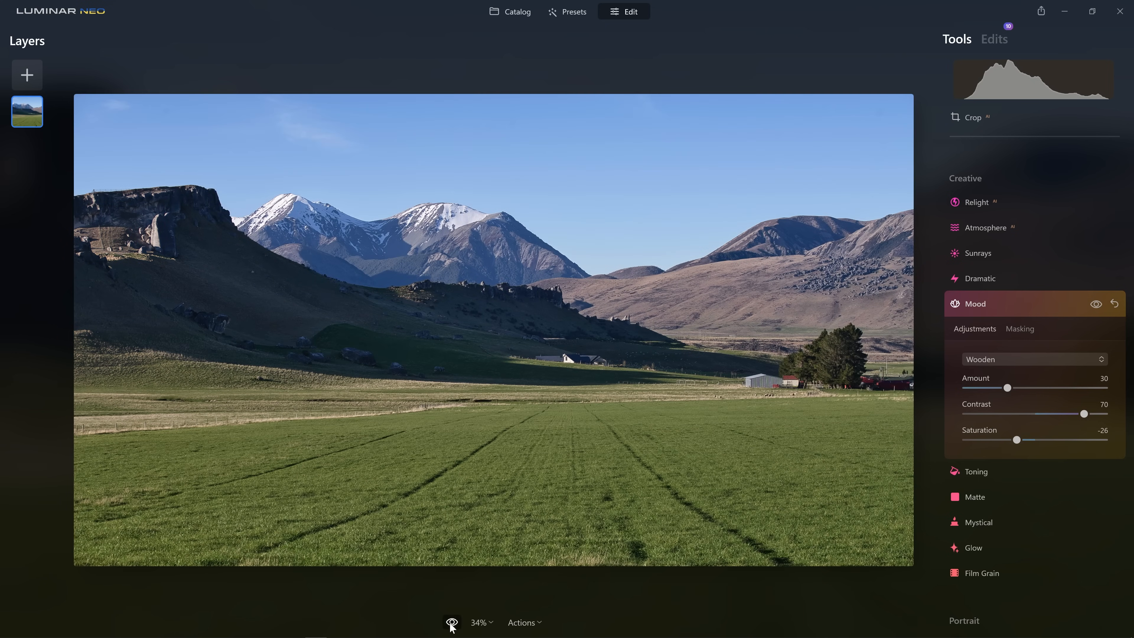